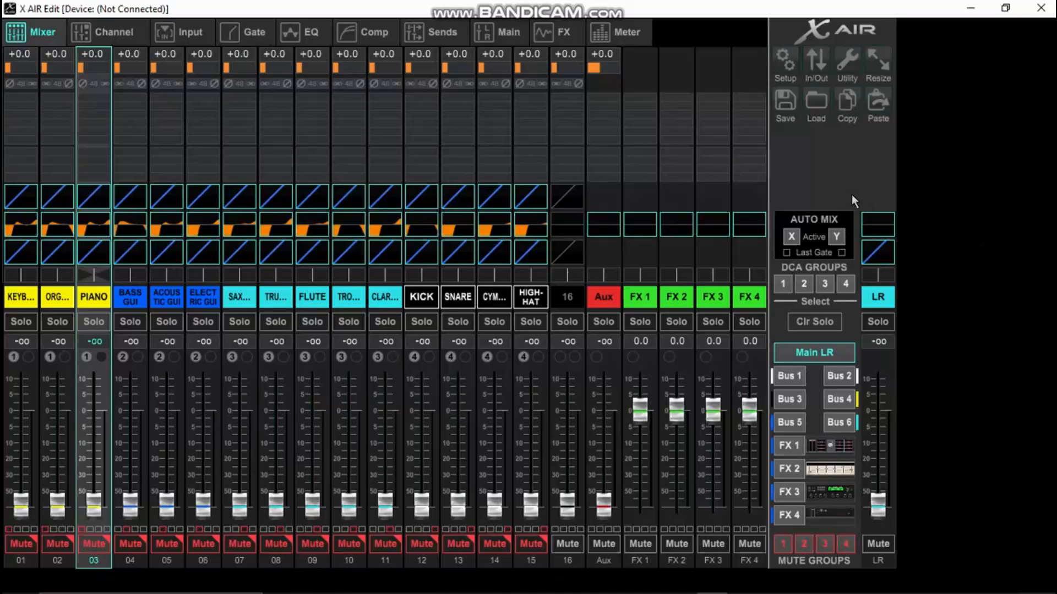
Examine the EQ curves and low cut settings of the bass guitar, high-hat, cymbal, snare and kick channels
{"action": "left_click", "coordinate": [878, 297]}
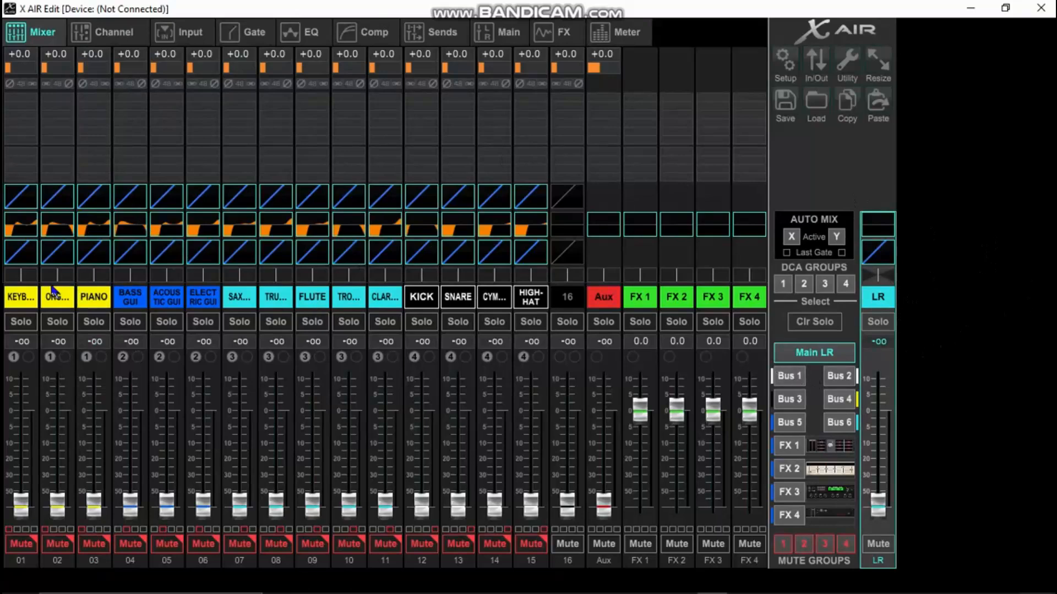
{"action": "left_click", "coordinate": [54, 303]}
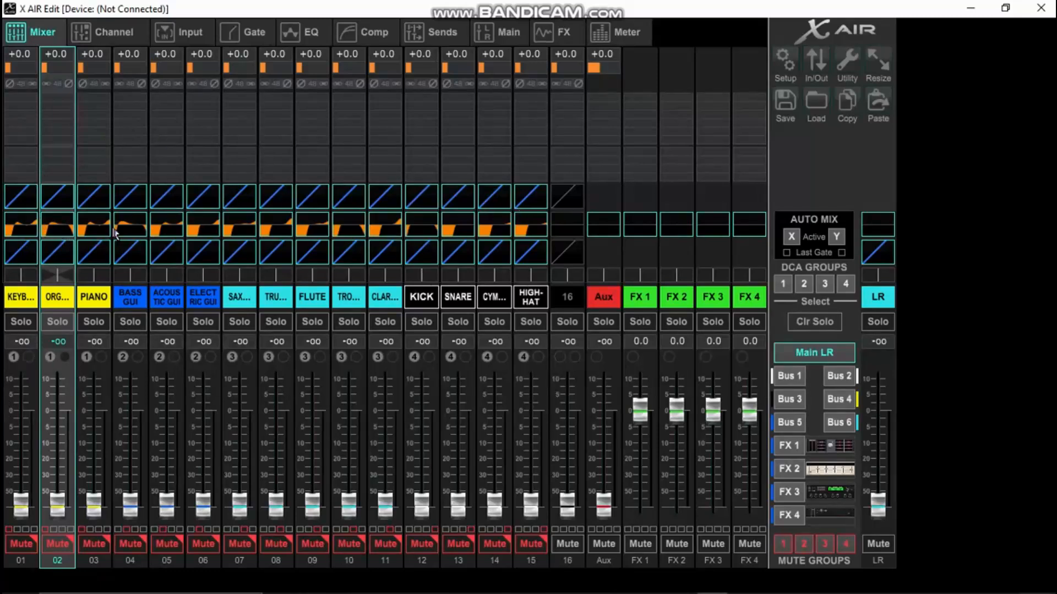
{"action": "double_click", "coordinate": [130, 227]}
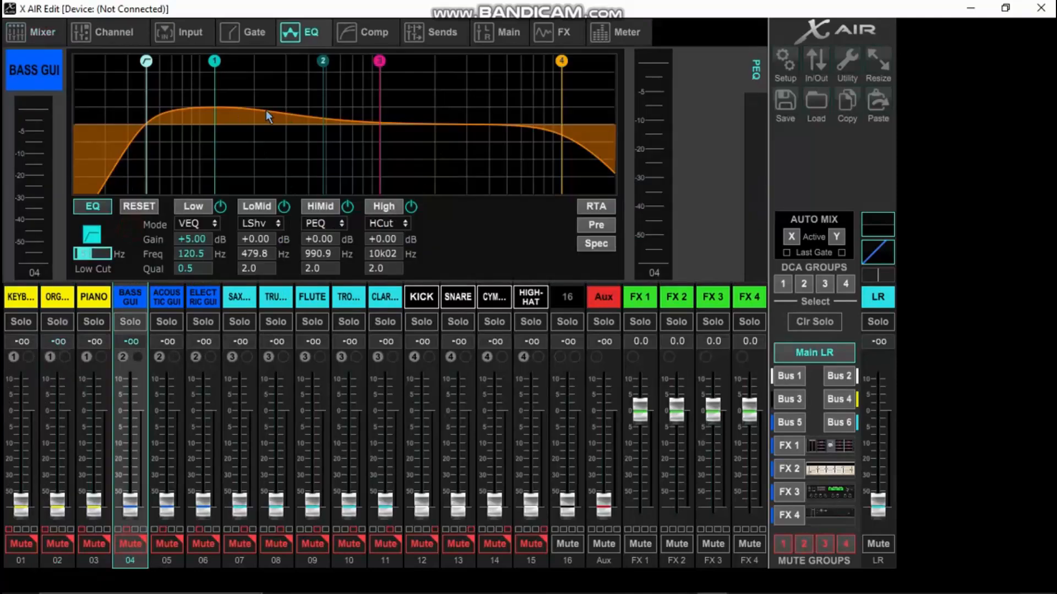
{"action": "left_click", "coordinate": [531, 300]}
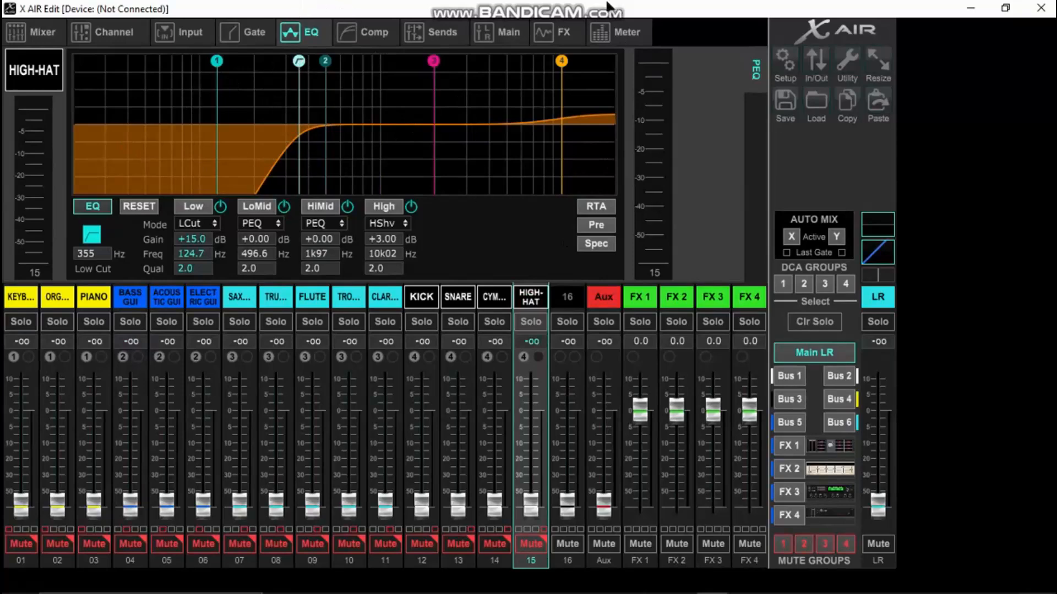
{"action": "mouse_move", "coordinate": [575, 4]}
{"action": "left_click", "coordinate": [496, 296]}
{"action": "left_click", "coordinate": [461, 300]}
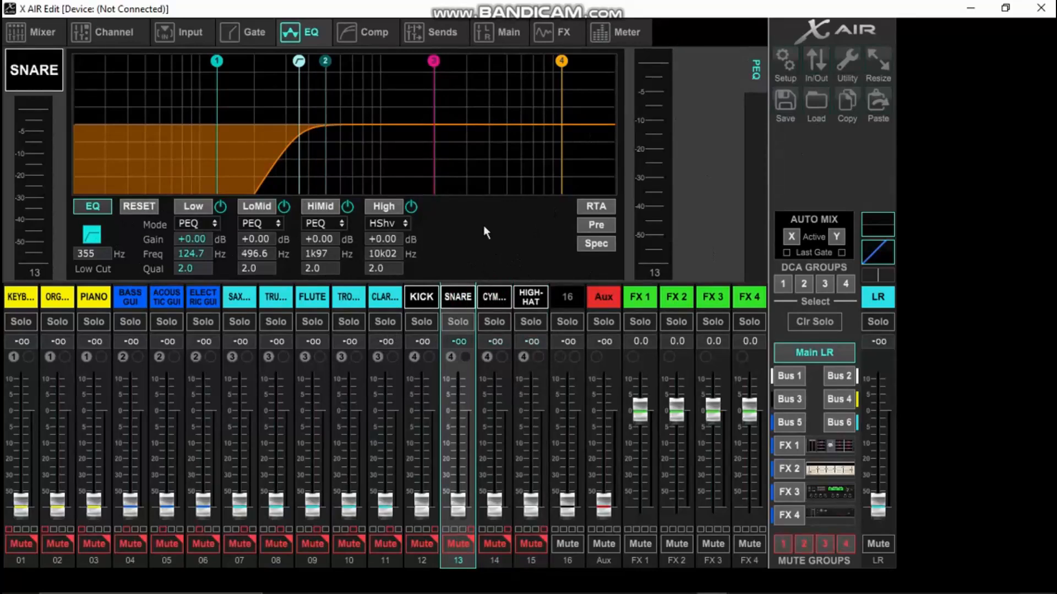
{"action": "left_click", "coordinate": [419, 298]}
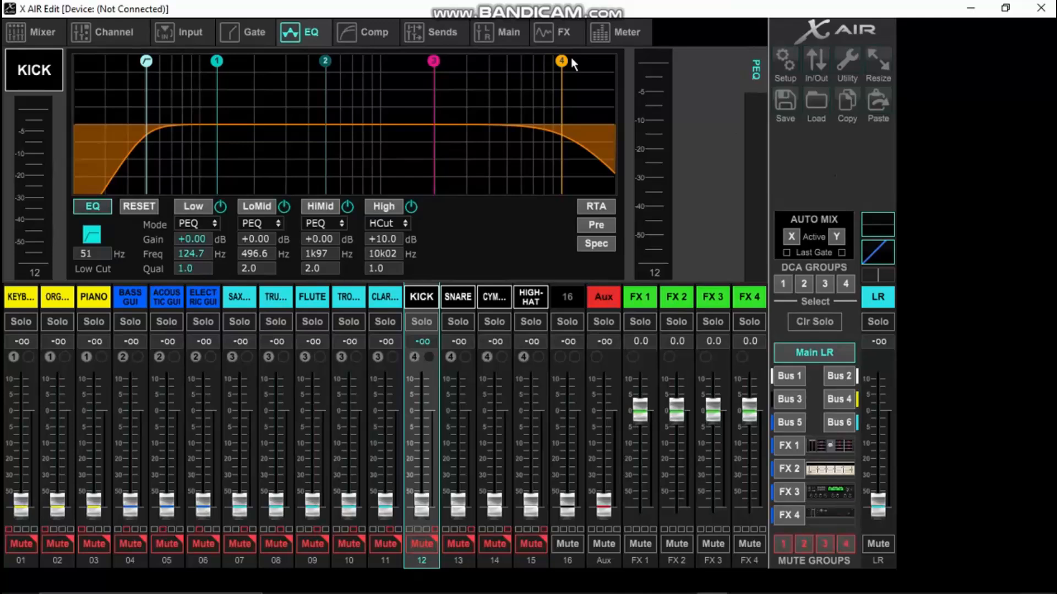
Set the bass guitar channel's low cut frequency to 100 Hz
{"action": "left_click", "coordinate": [138, 301]}
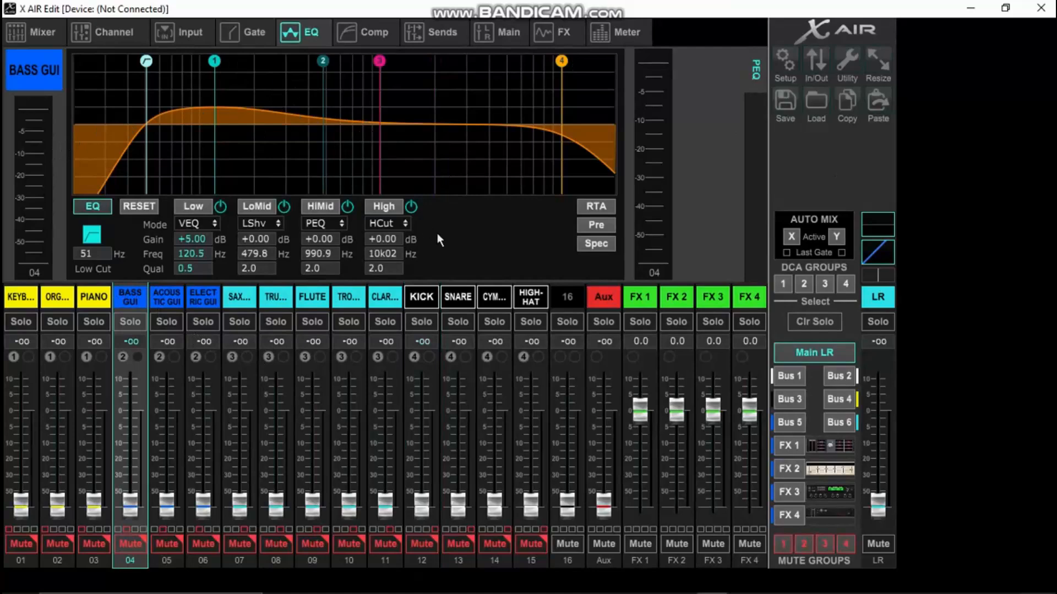
{"action": "left_click", "coordinate": [87, 253]}
{"action": "type", "text": "100"}
{"action": "key", "text": "Return"}
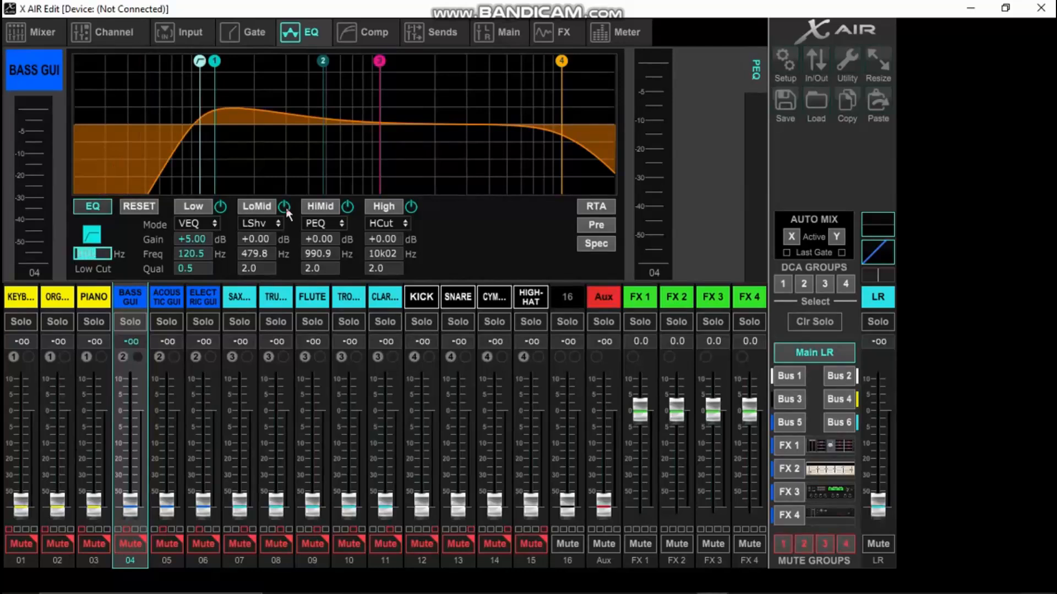
{"action": "left_click", "coordinate": [134, 296]}
Set the bass guitar's Low EQ band to PEQ mode with a quality of 0.5
{"action": "left_click", "coordinate": [204, 223]}
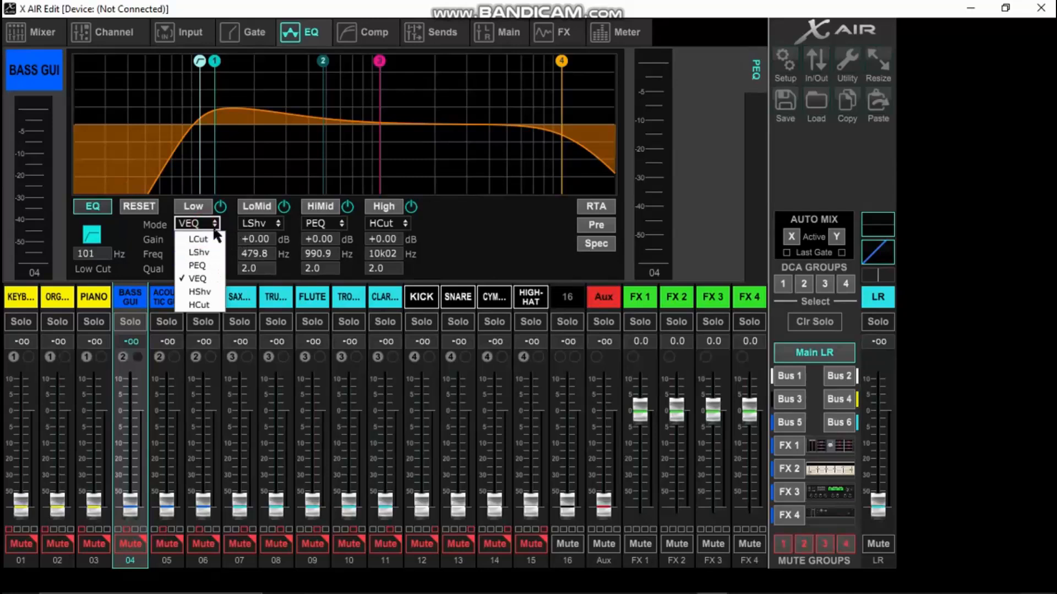
{"action": "left_click", "coordinate": [211, 226]}
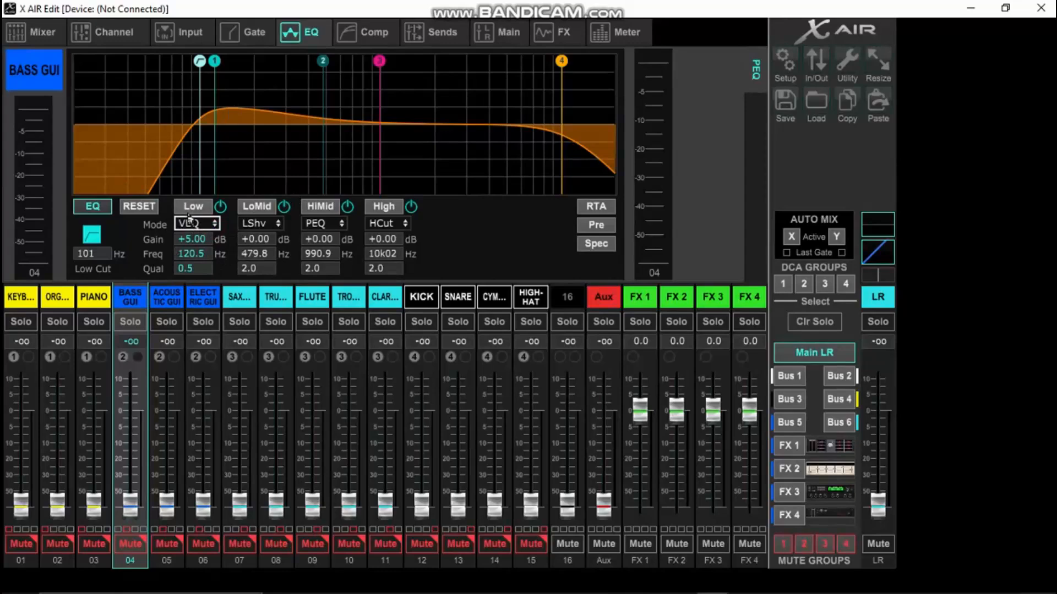
{"action": "left_click", "coordinate": [189, 223]}
{"action": "left_click", "coordinate": [187, 265]}
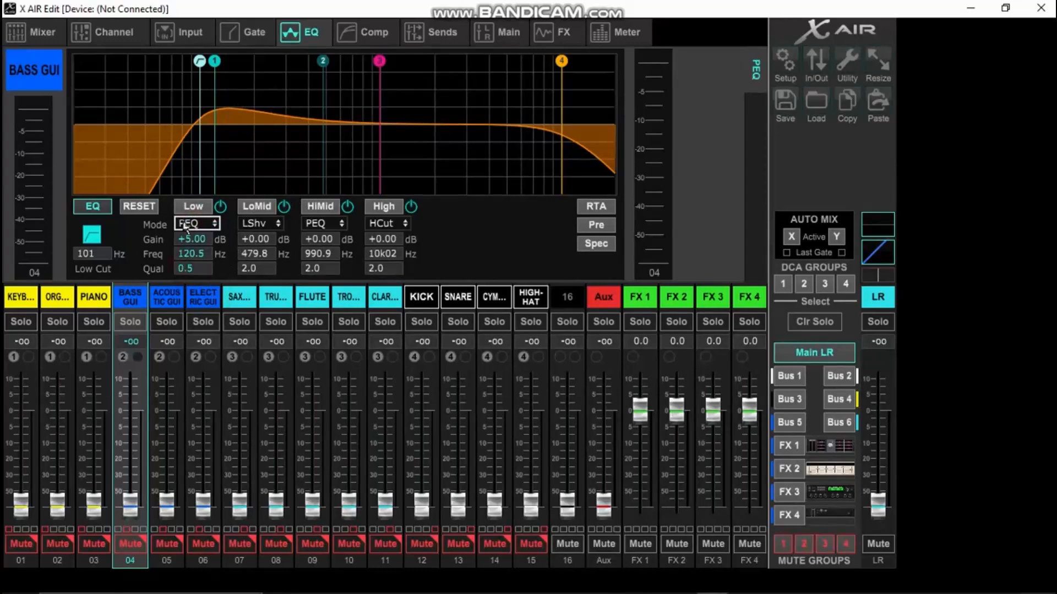
{"action": "left_click", "coordinate": [188, 268]}
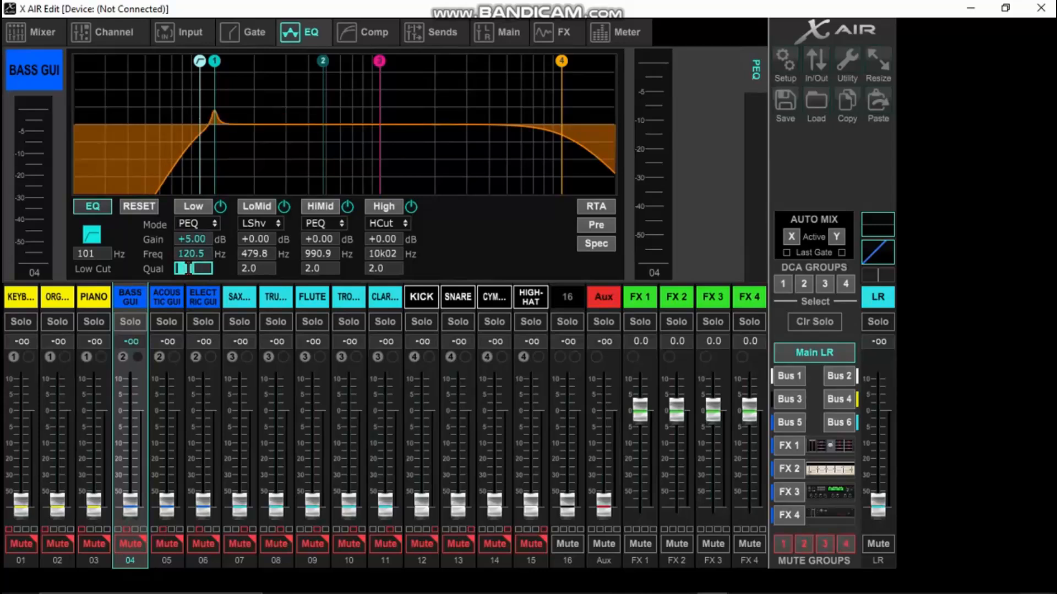
{"action": "left_click", "coordinate": [197, 269]}
{"action": "double_click", "coordinate": [190, 269]}
{"action": "type", "text": "0.5"}
{"action": "key", "text": "Return"}
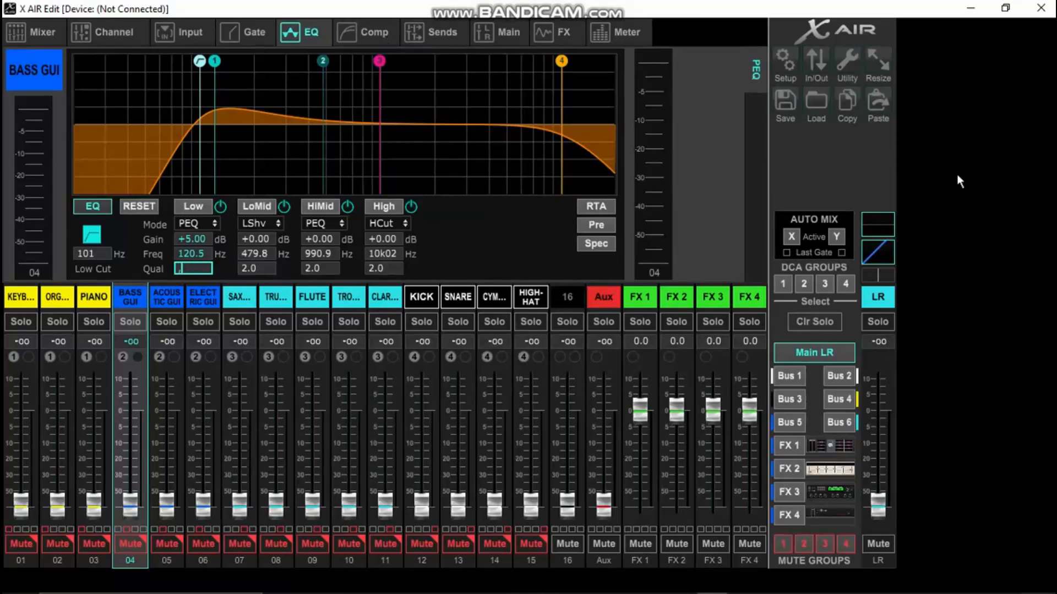
Set the gain of the bass guitar's High EQ band to 2 dB
{"action": "left_click", "coordinate": [421, 298]}
{"action": "left_click", "coordinate": [117, 294]}
{"action": "double_click", "coordinate": [396, 241]}
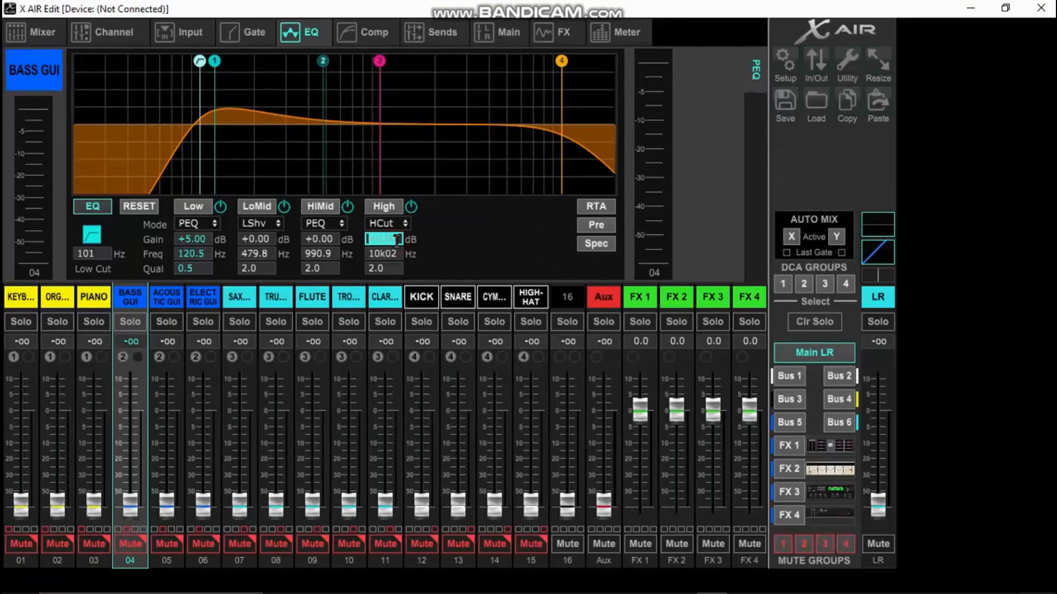
{"action": "type", "text": "2"}
{"action": "key", "text": "Return"}
Set the acoustic guitar channel's low cut frequency to 201 Hz
{"action": "left_click", "coordinate": [166, 296]}
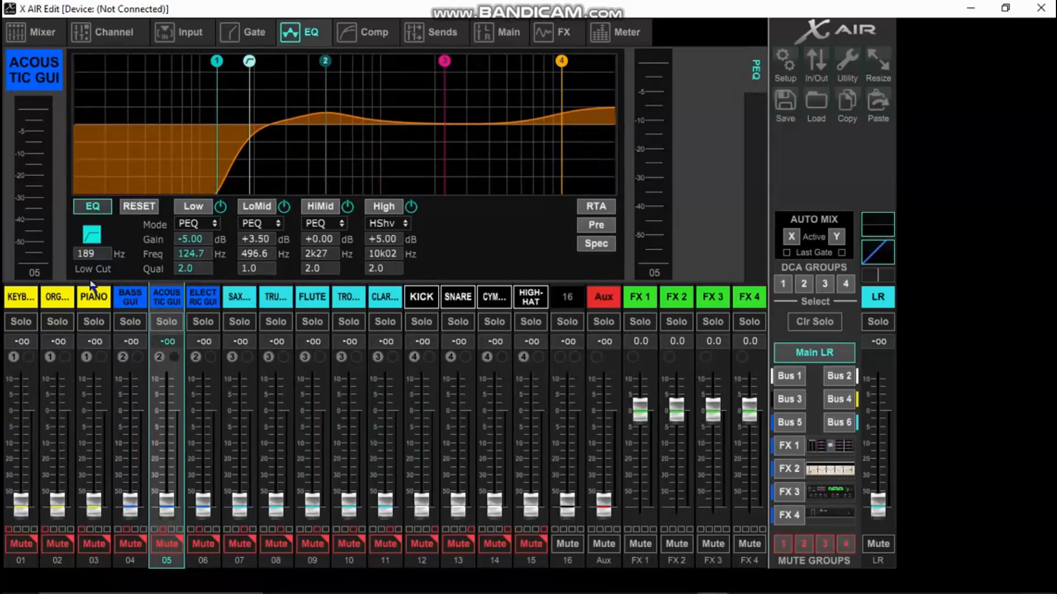
{"action": "left_click", "coordinate": [95, 254]}
{"action": "type", "text": "201"}
{"action": "key", "text": "Return"}
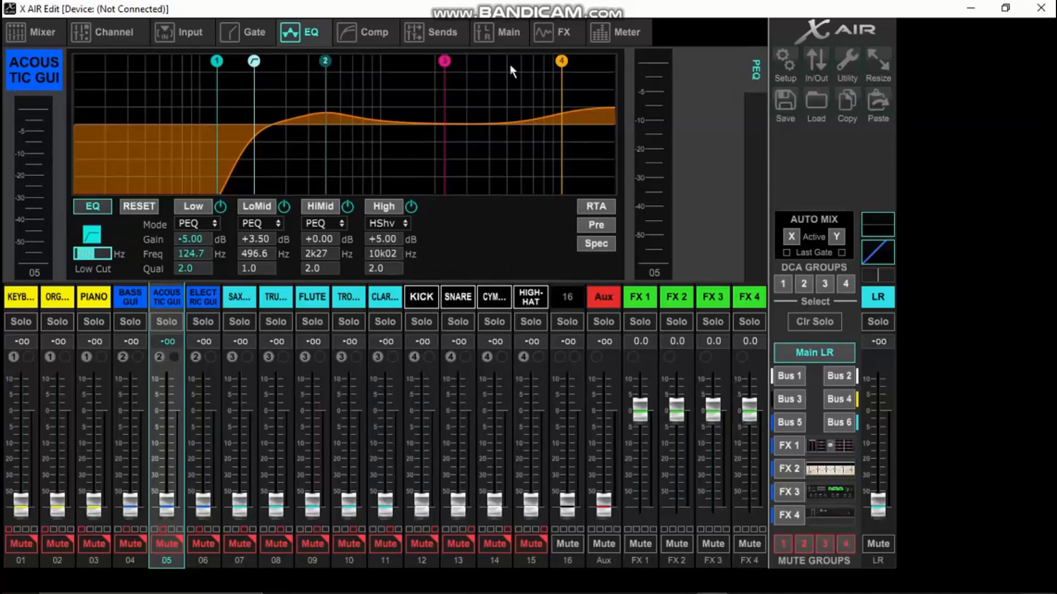
Lower the electric guitar's Low EQ band frequency to about 138 Hz and set the band's mode to LCut
{"action": "left_click", "coordinate": [212, 300]}
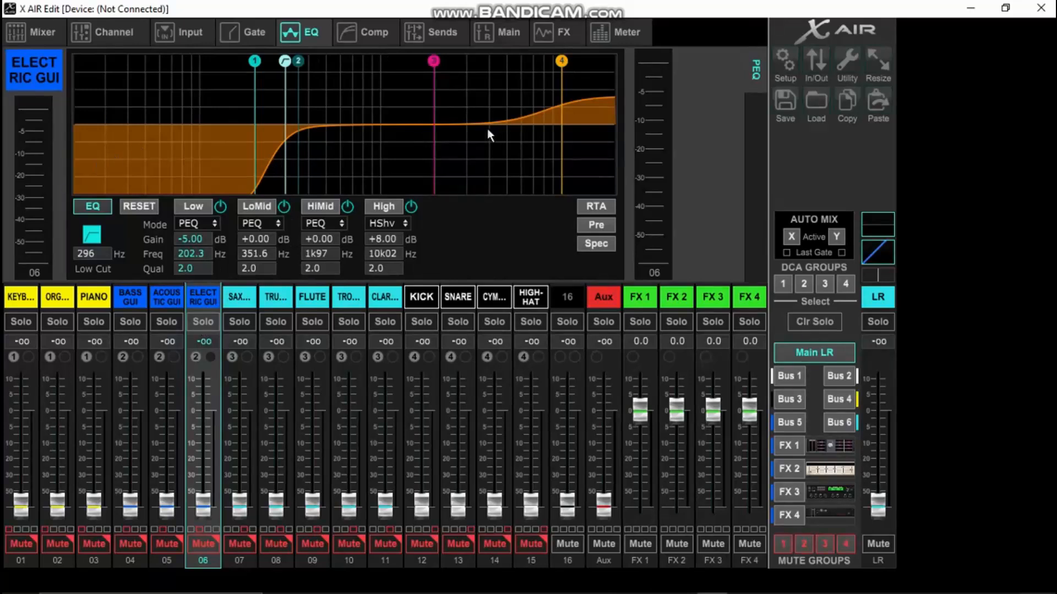
{"action": "left_click_drag", "start_coordinate": [245, 64], "coordinate": [216, 60]}
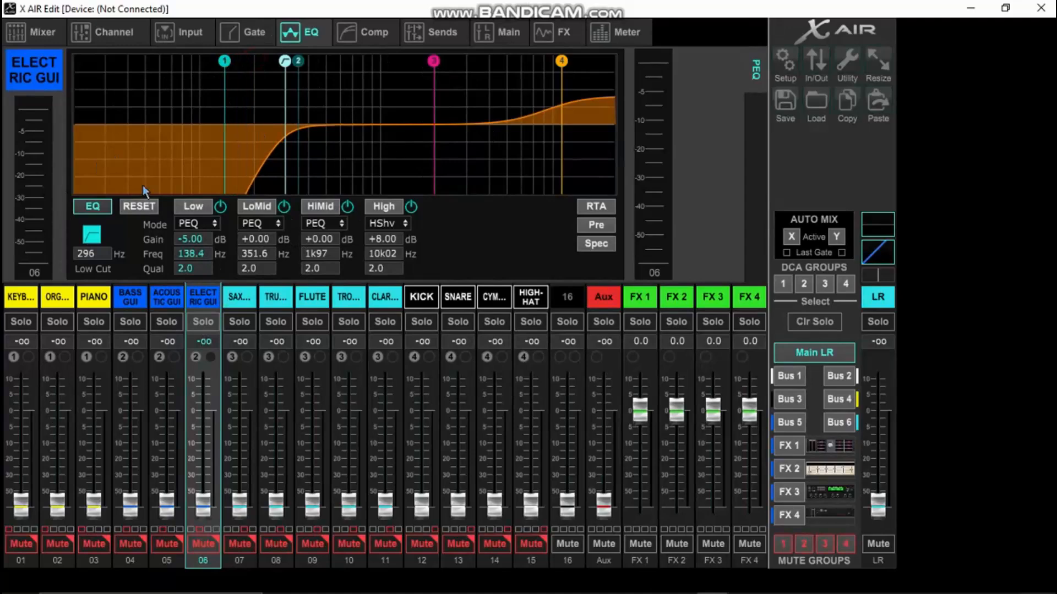
{"action": "left_click", "coordinate": [194, 226]}
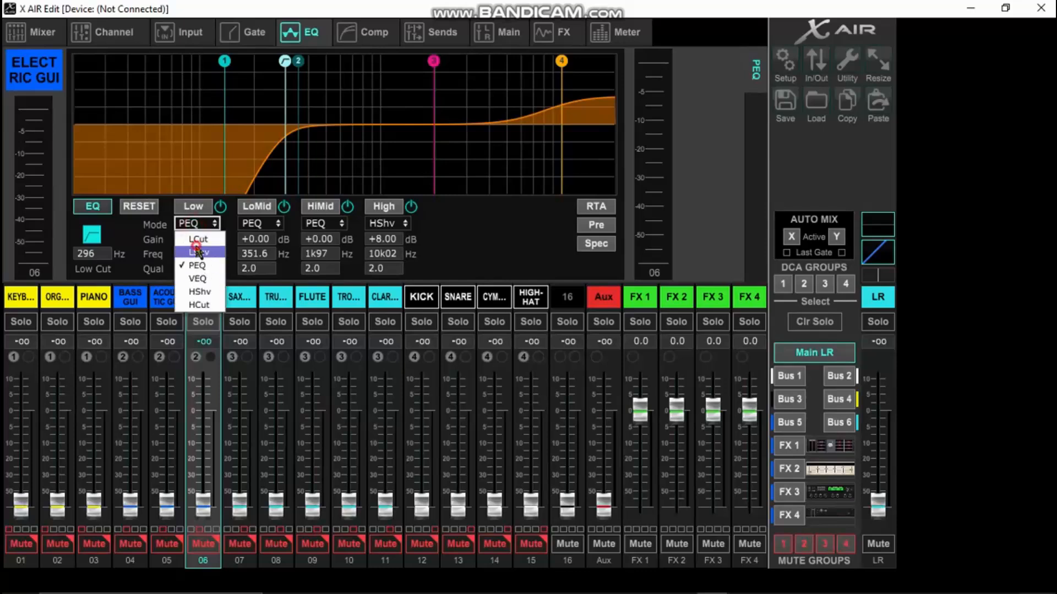
{"action": "left_click", "coordinate": [197, 252]}
{"action": "left_click", "coordinate": [196, 226]}
{"action": "left_click", "coordinate": [196, 236]}
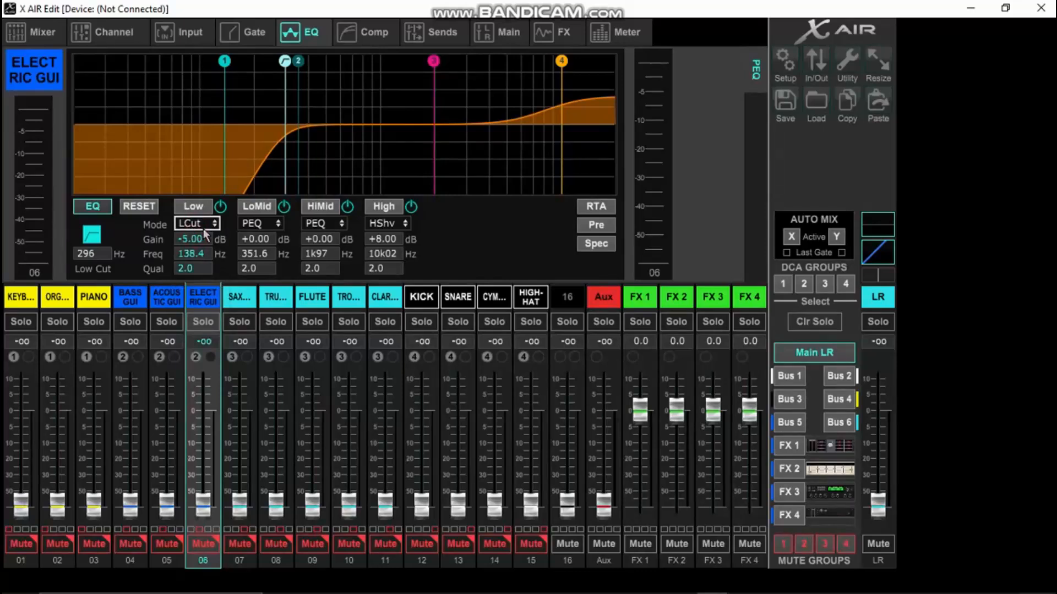
Set the electric guitar's Low band gain to +5 dB and its low cut frequency to 300 Hz
{"action": "double_click", "coordinate": [189, 238]}
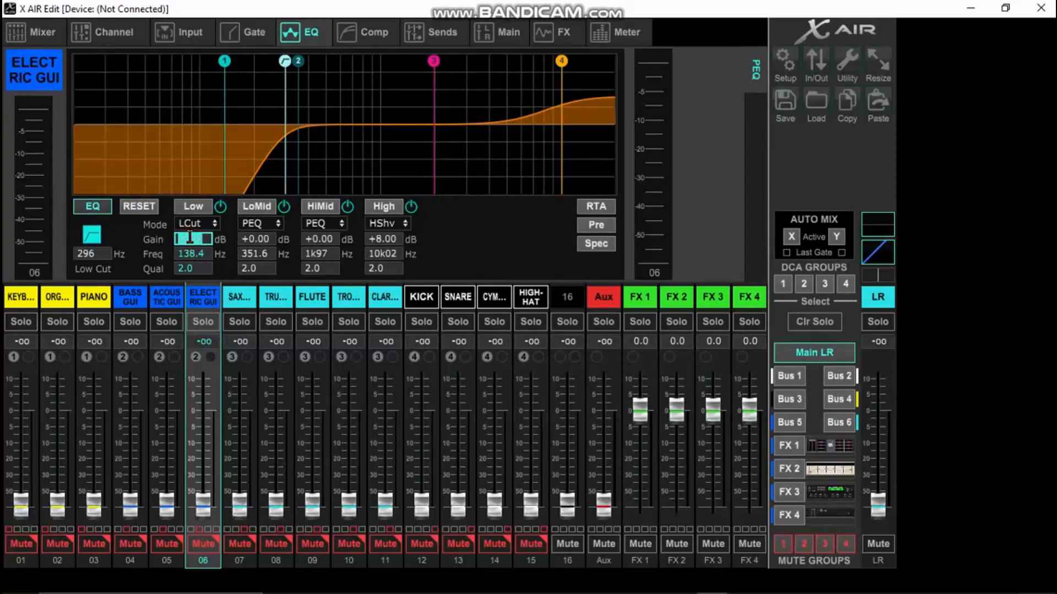
{"action": "type", "text": "5"}
{"action": "key", "text": "Return"}
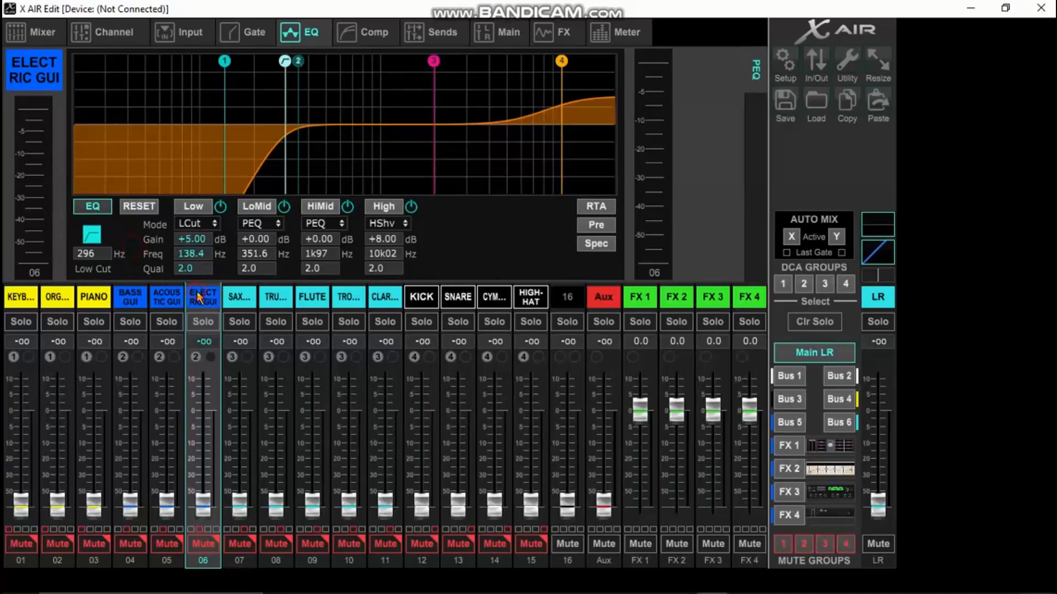
{"action": "double_click", "coordinate": [97, 255]}
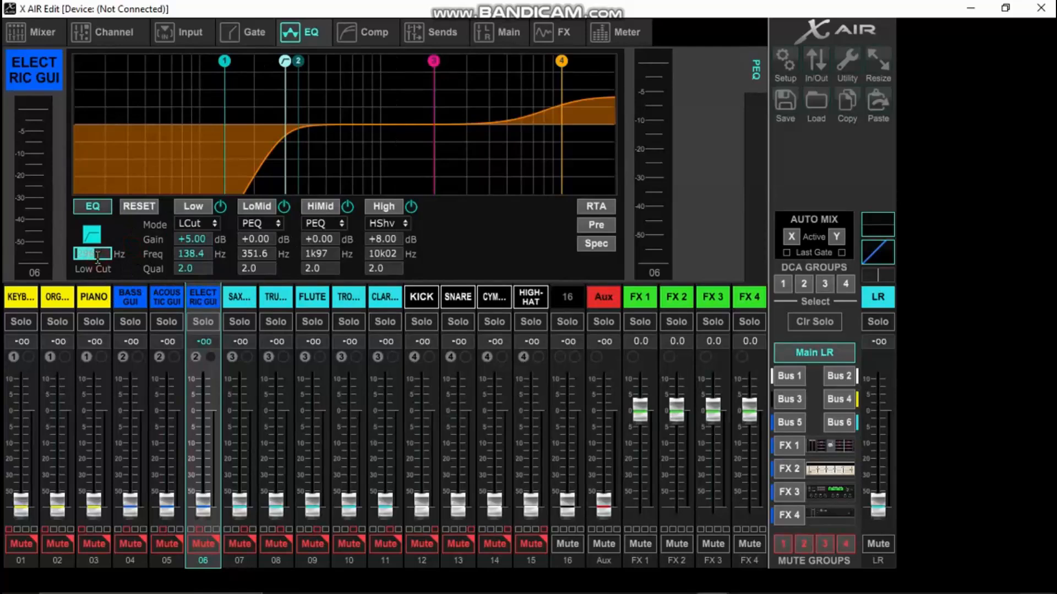
{"action": "type", "text": "300"}
{"action": "key", "text": "Return"}
{"action": "left_click", "coordinate": [215, 291]}
Set the gain of the electric guitar's High shelf band to +10 dB
{"action": "left_click", "coordinate": [375, 238]}
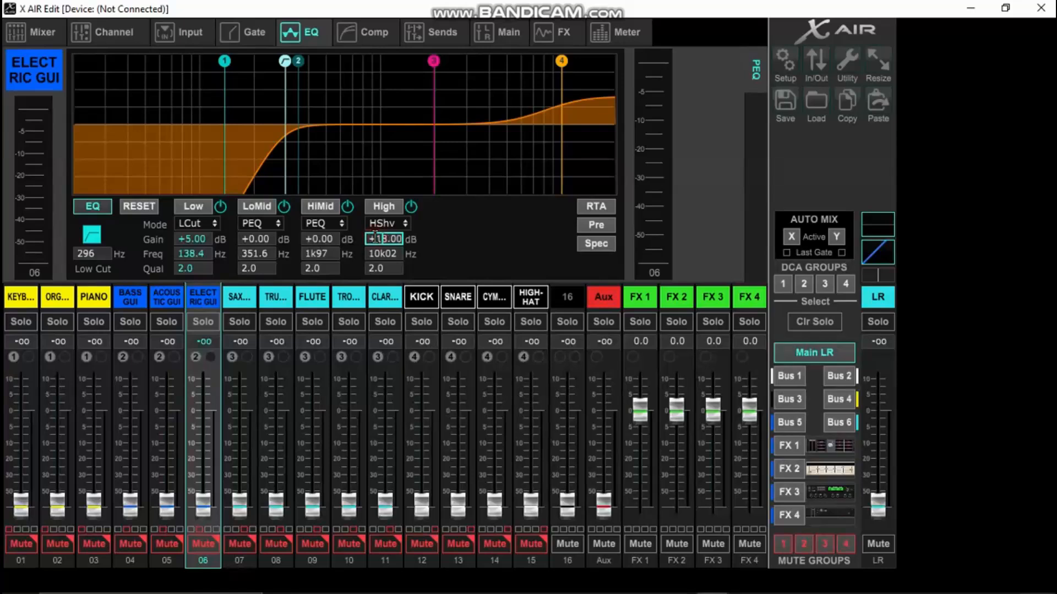
{"action": "type", "text": "1"}
{"action": "key", "text": "BackSpace"}
{"action": "key", "text": "BackSpace"}
{"action": "type", "text": "+"}
{"action": "key", "text": "BackSpace"}
{"action": "left_click", "coordinate": [387, 237]}
{"action": "double_click", "coordinate": [387, 237]}
{"action": "type", "text": "10"}
{"action": "key", "text": "Return"}
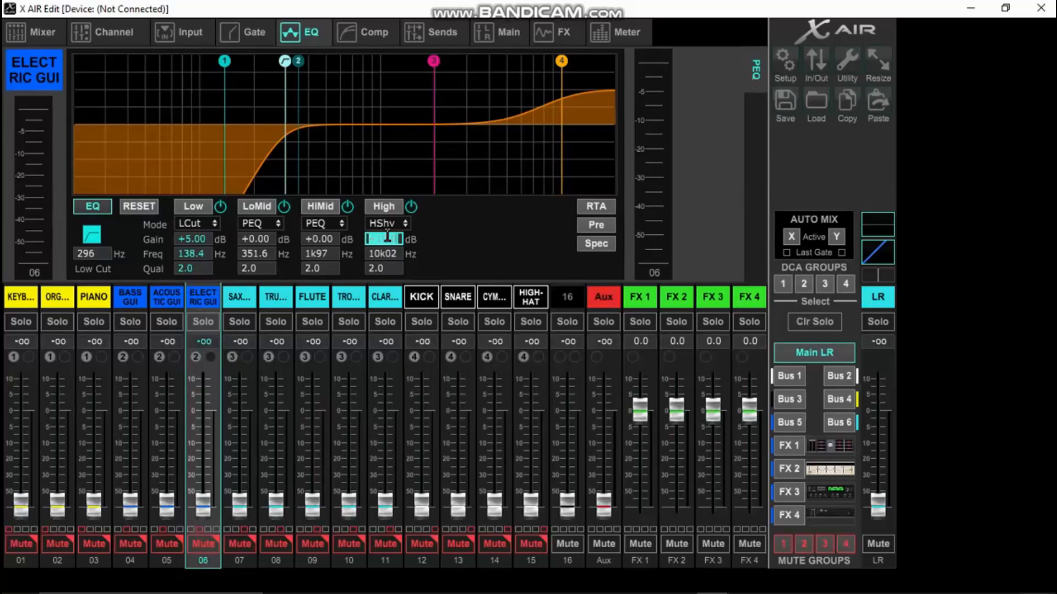
{"action": "left_click", "coordinate": [206, 292]}
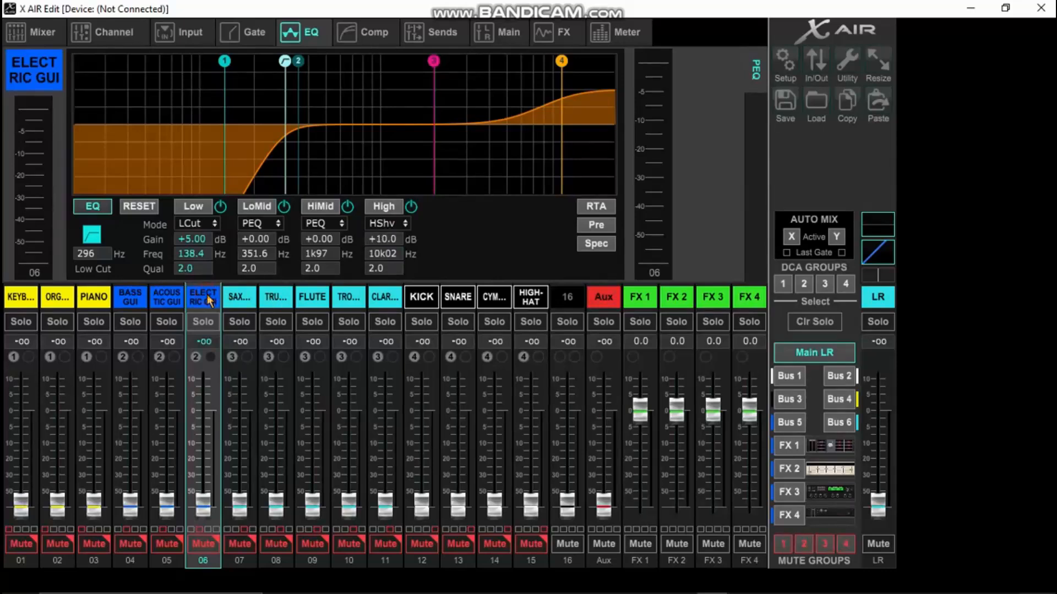
Set the trumpet's Low, LoMid and HiMid EQ bands to VEQ mode and its High band to HShv
{"action": "left_click", "coordinate": [235, 300]}
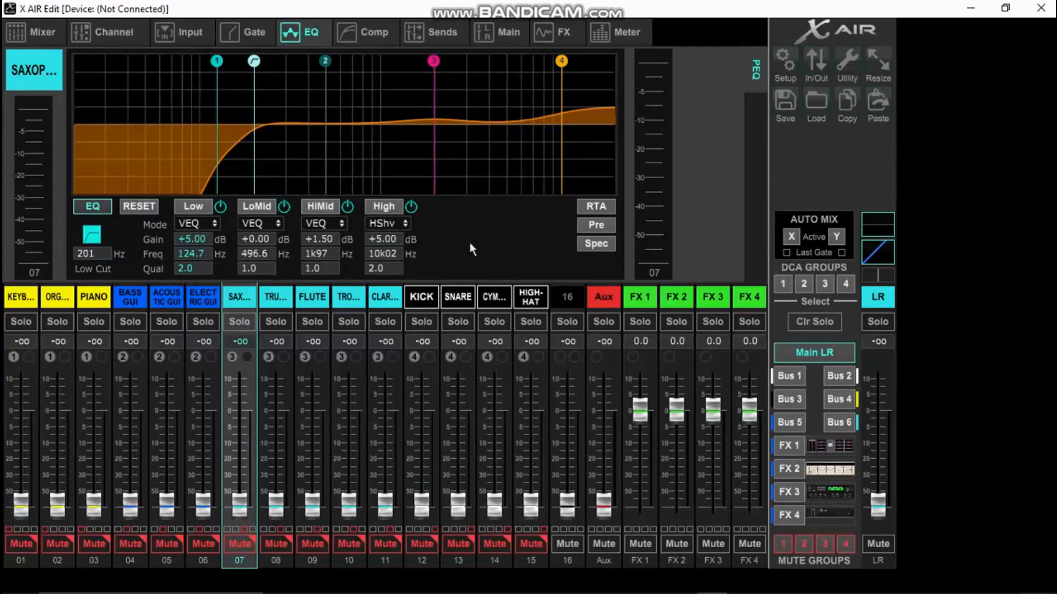
{"action": "left_click", "coordinate": [275, 300]}
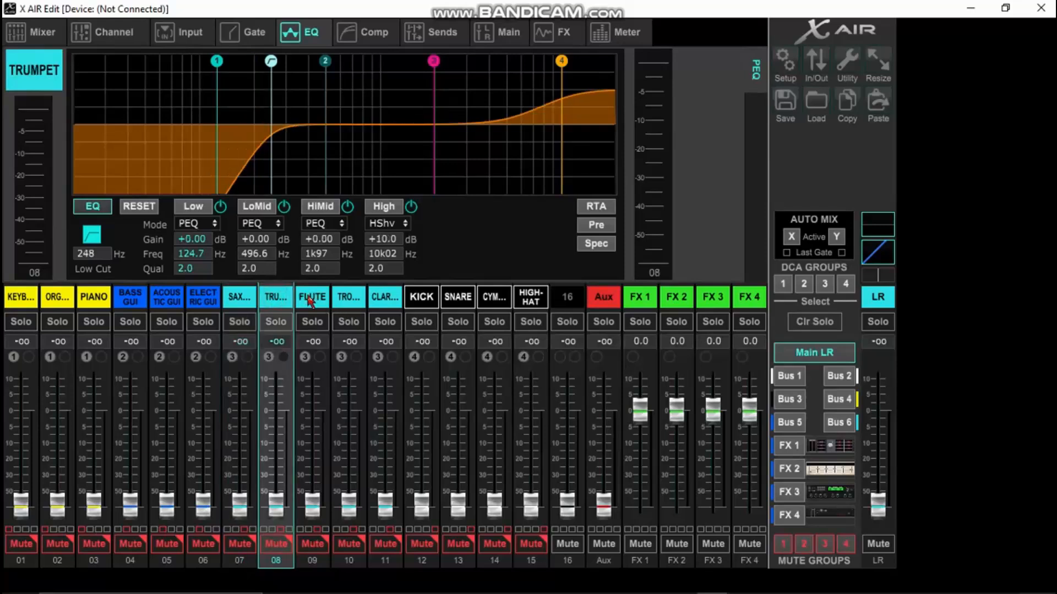
{"action": "left_click", "coordinate": [190, 222]}
{"action": "left_click", "coordinate": [221, 272]}
{"action": "left_click", "coordinate": [258, 223]}
{"action": "left_click", "coordinate": [263, 278]}
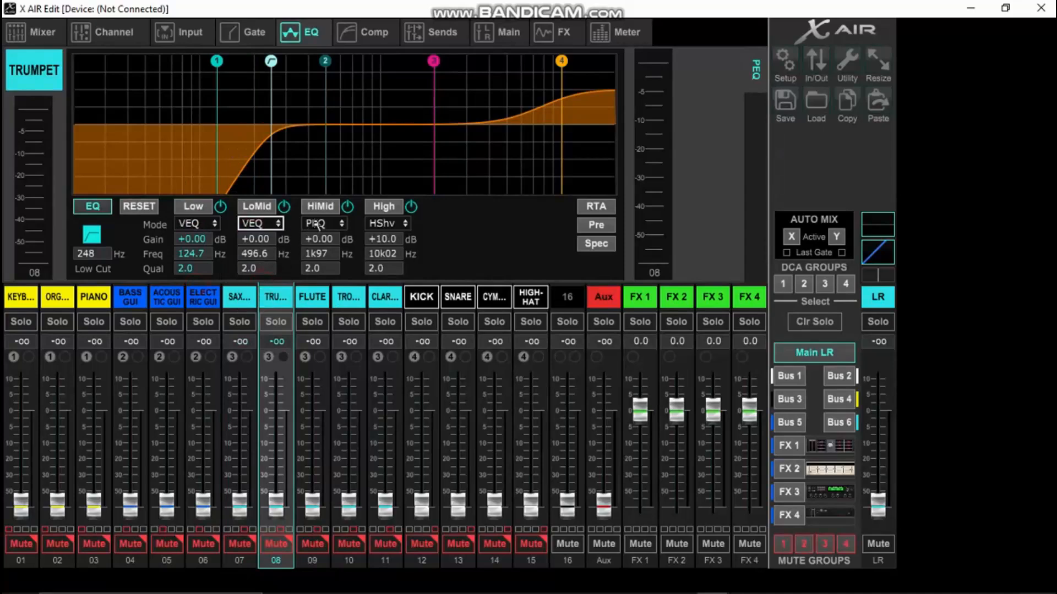
{"action": "left_click", "coordinate": [319, 222]}
{"action": "left_click", "coordinate": [324, 279]}
{"action": "left_click", "coordinate": [387, 223]}
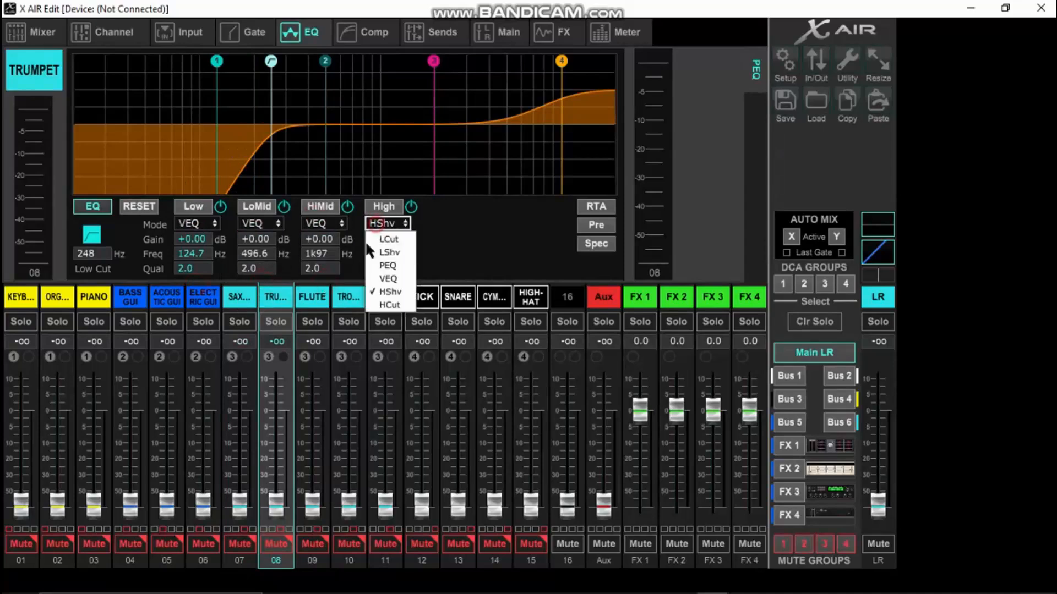
{"action": "left_click", "coordinate": [390, 292]}
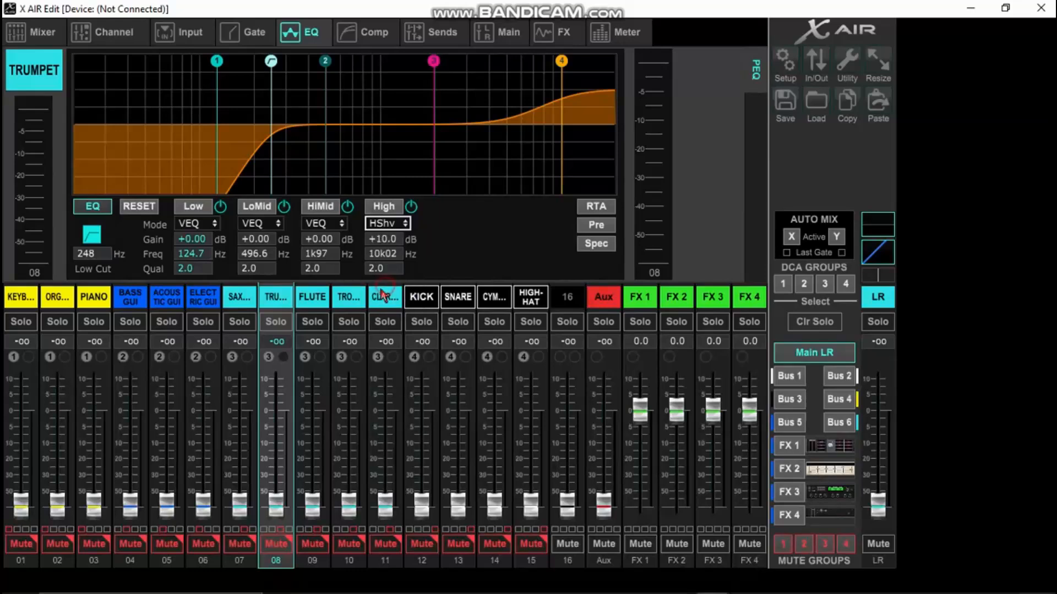
Check the flute and trombone EQ settings, and set the clarinet's HiMid band to VEQ mode
{"action": "left_click", "coordinate": [318, 300]}
{"action": "left_click", "coordinate": [328, 268]}
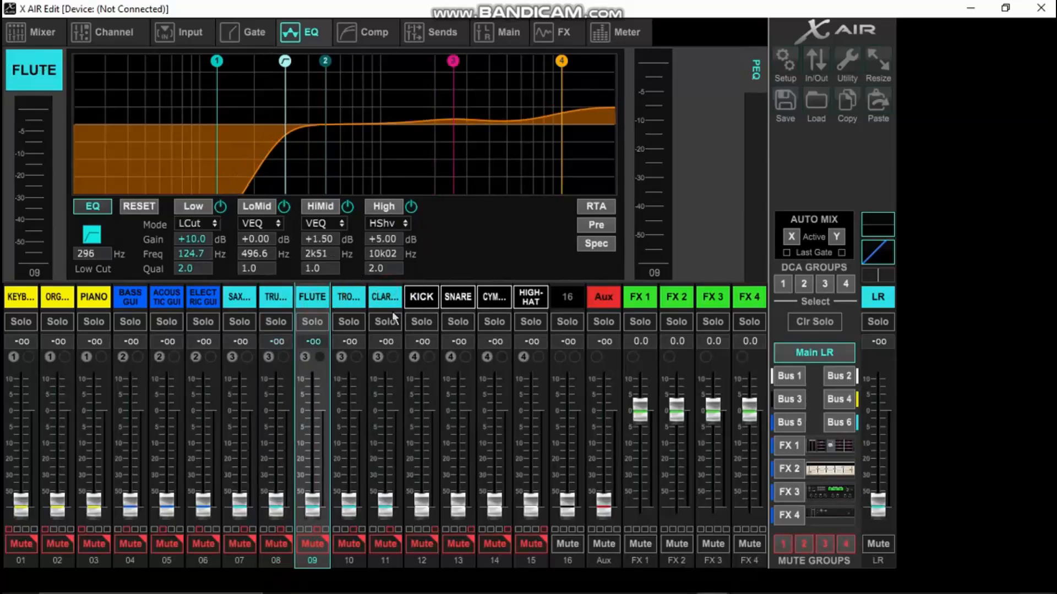
{"action": "left_click", "coordinate": [348, 297]}
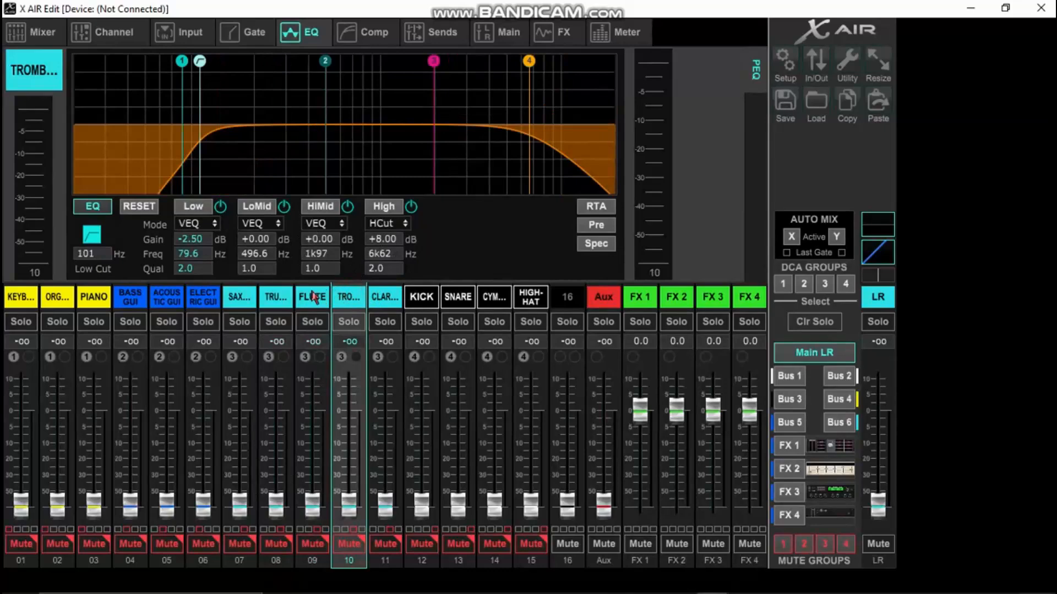
{"action": "left_click", "coordinate": [396, 302]}
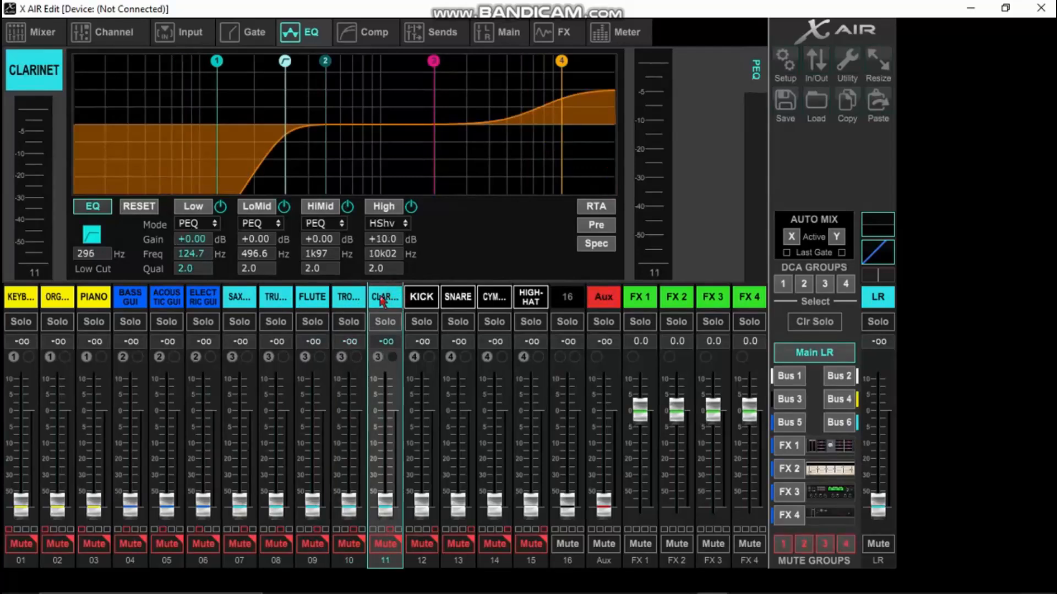
{"action": "left_click", "coordinate": [337, 226]}
{"action": "left_click", "coordinate": [337, 278]}
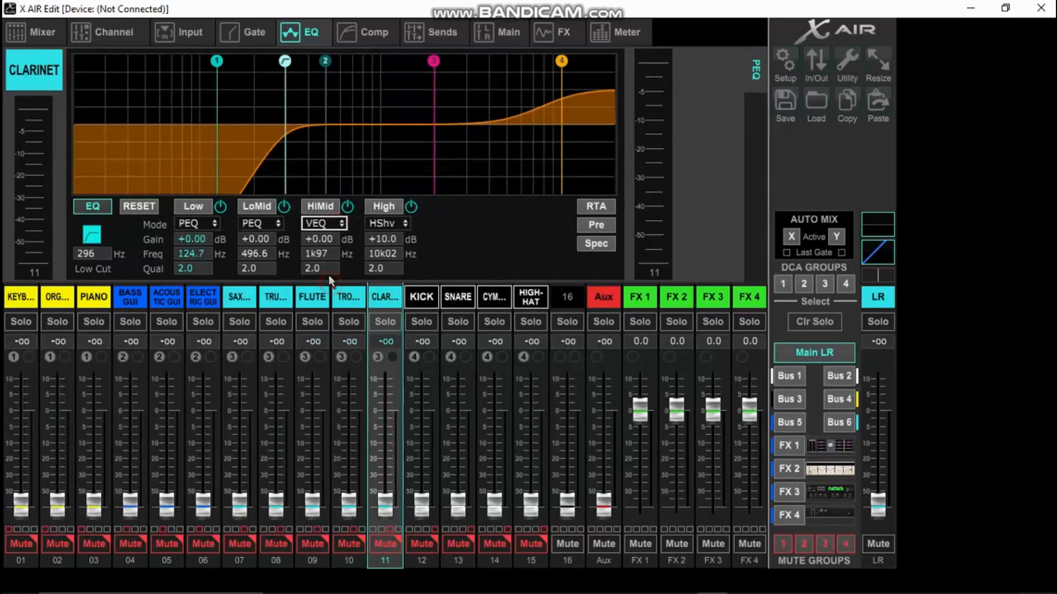
Set the clarinet's LoMid and Low EQ bands to VEQ mode
{"action": "left_click", "coordinate": [274, 225]}
{"action": "left_click", "coordinate": [259, 279]}
{"action": "left_click", "coordinate": [197, 225]}
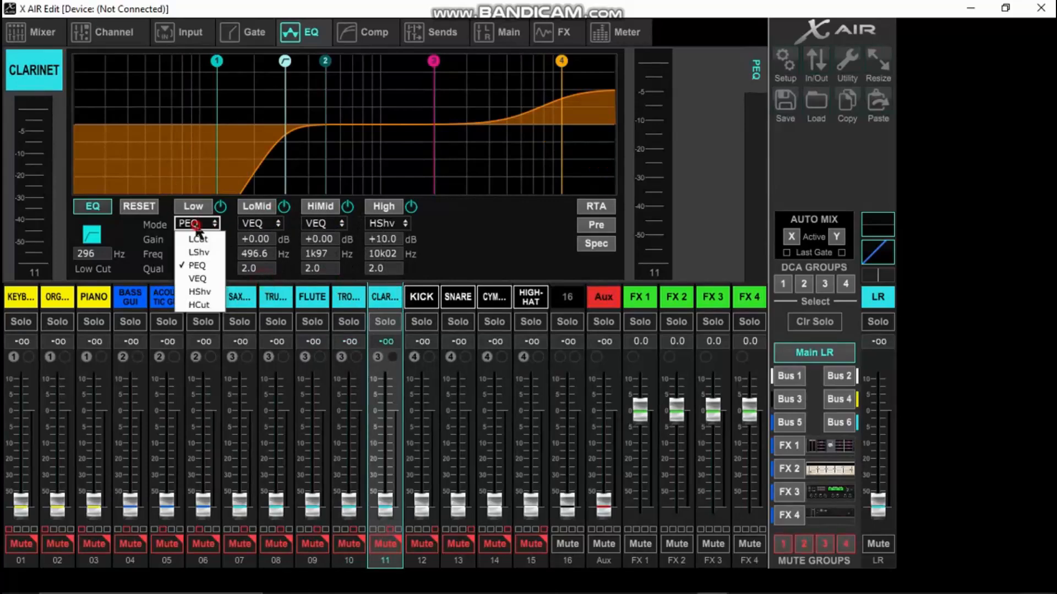
{"action": "left_click", "coordinate": [197, 278]}
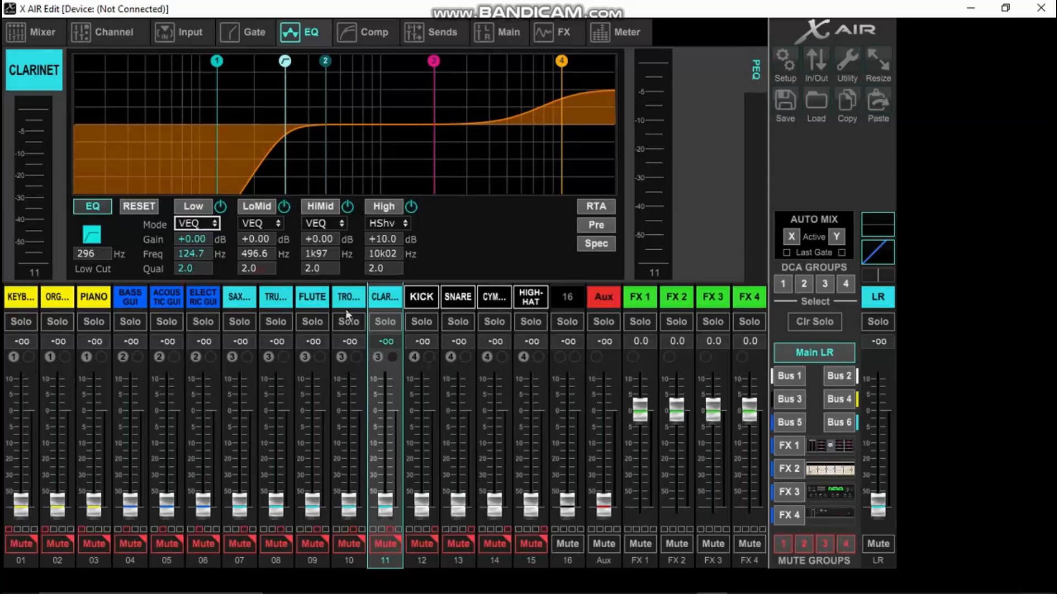
Enable the EQ on channel 16 and set its Low band gain to +10 dB
{"action": "left_click", "coordinate": [542, 297]}
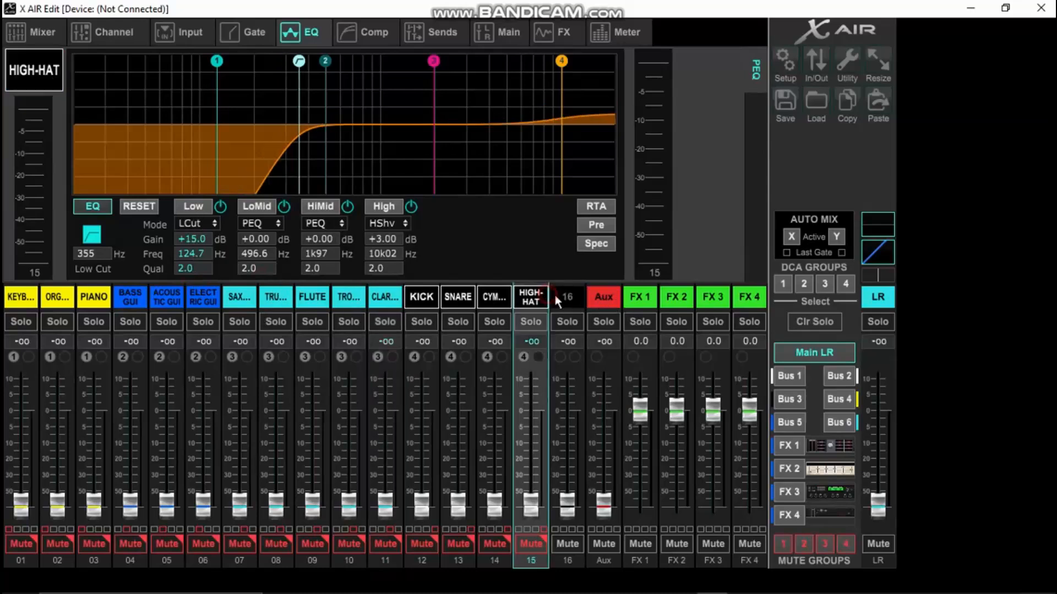
{"action": "left_click", "coordinate": [567, 300]}
{"action": "left_click", "coordinate": [79, 211]}
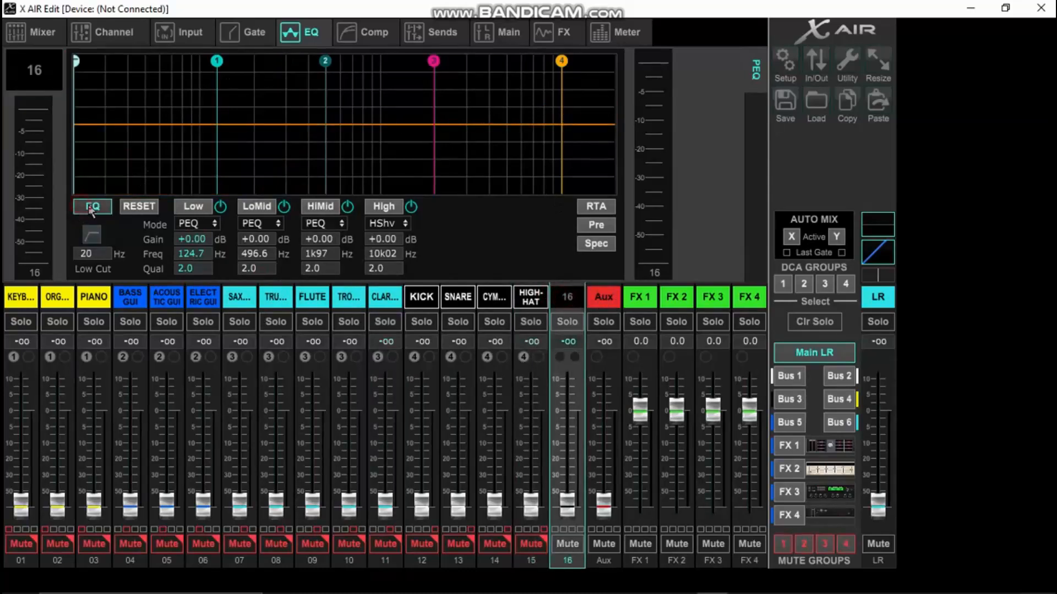
{"action": "double_click", "coordinate": [196, 238]}
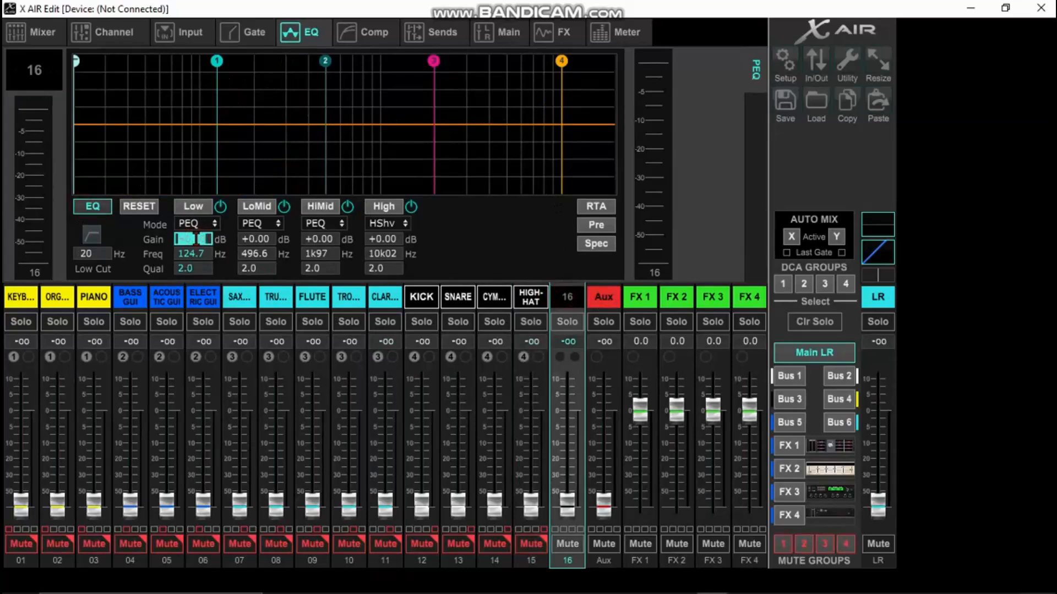
{"action": "type", "text": "10"}
{"action": "key", "text": "Return"}
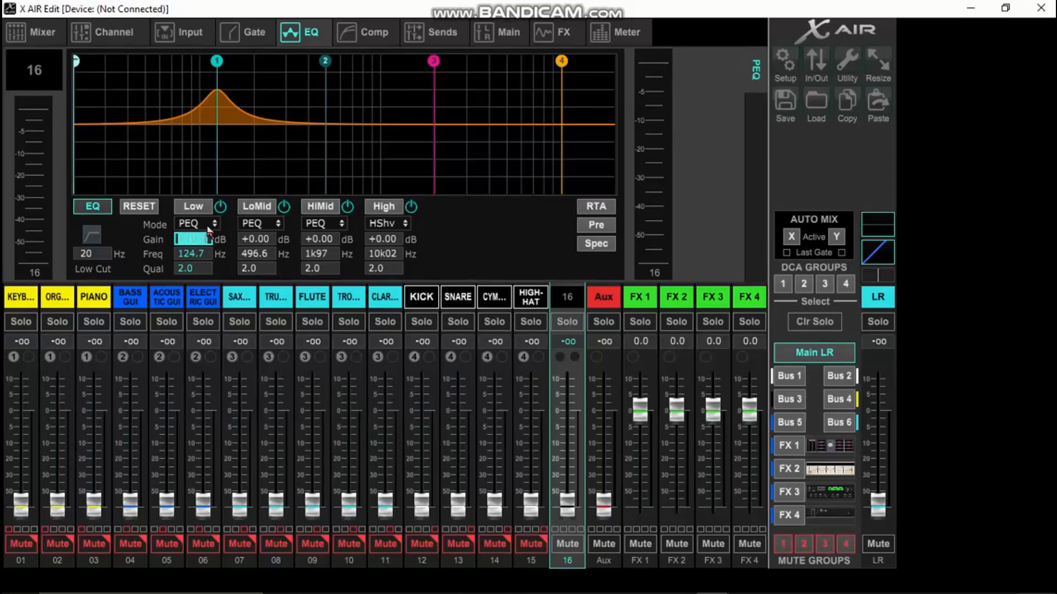
Set channel 16's Low EQ band to VEQ mode
{"action": "left_click", "coordinate": [210, 226]}
{"action": "left_click", "coordinate": [191, 268]}
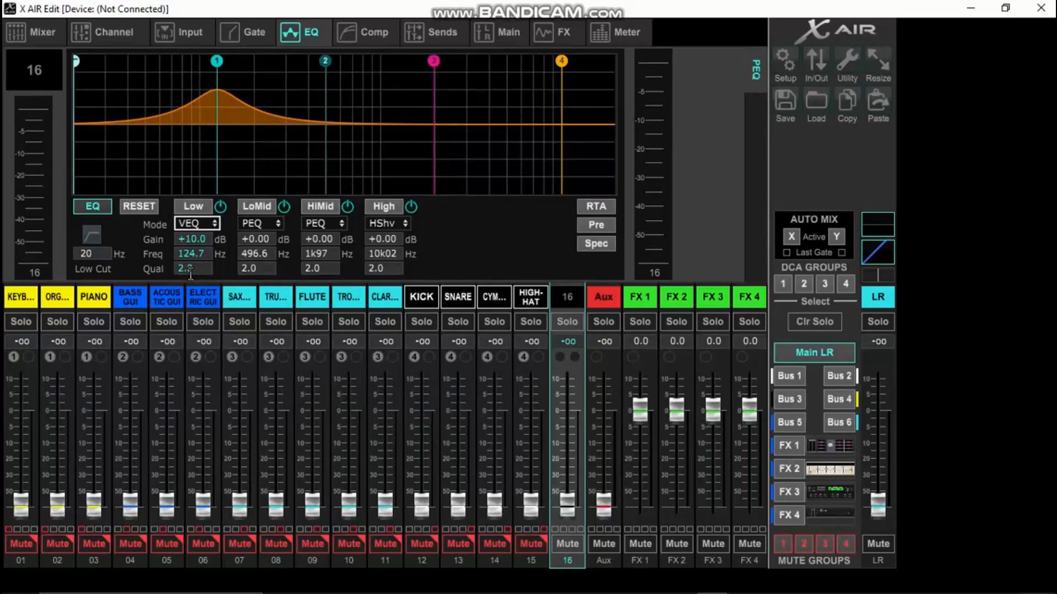
{"action": "left_click", "coordinate": [203, 228]}
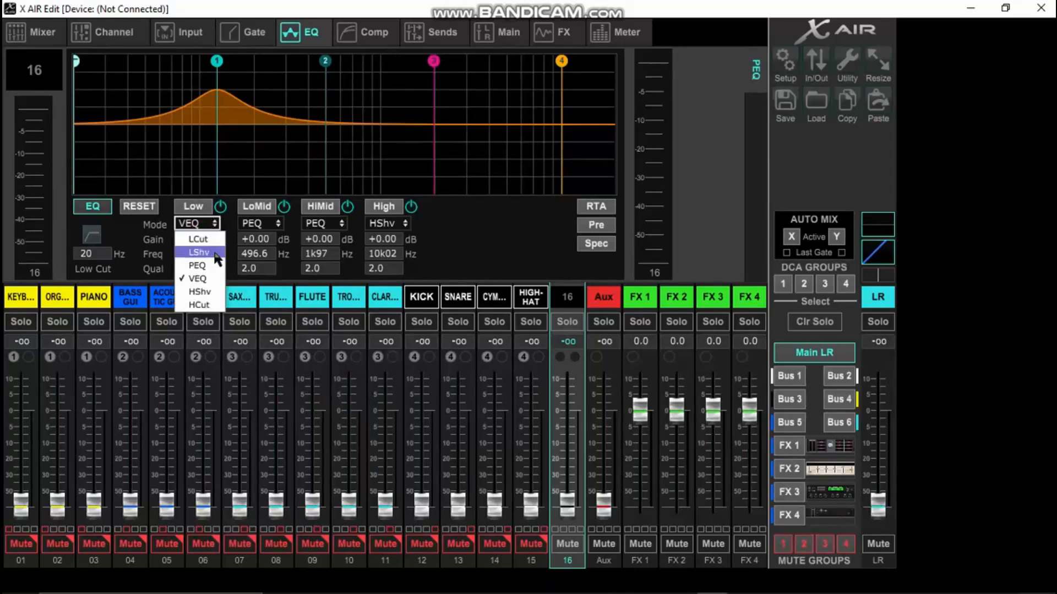
{"action": "left_click", "coordinate": [213, 279]}
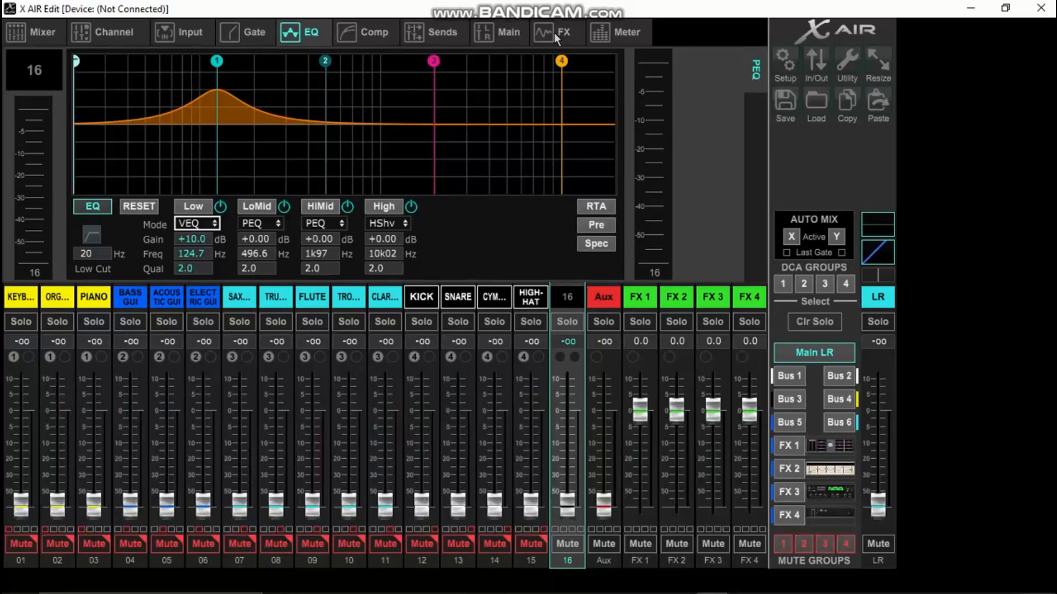
Turn off channel 16's EQ, reset all of its bands and return to the mixer overview
{"action": "left_click", "coordinate": [18, 32]}
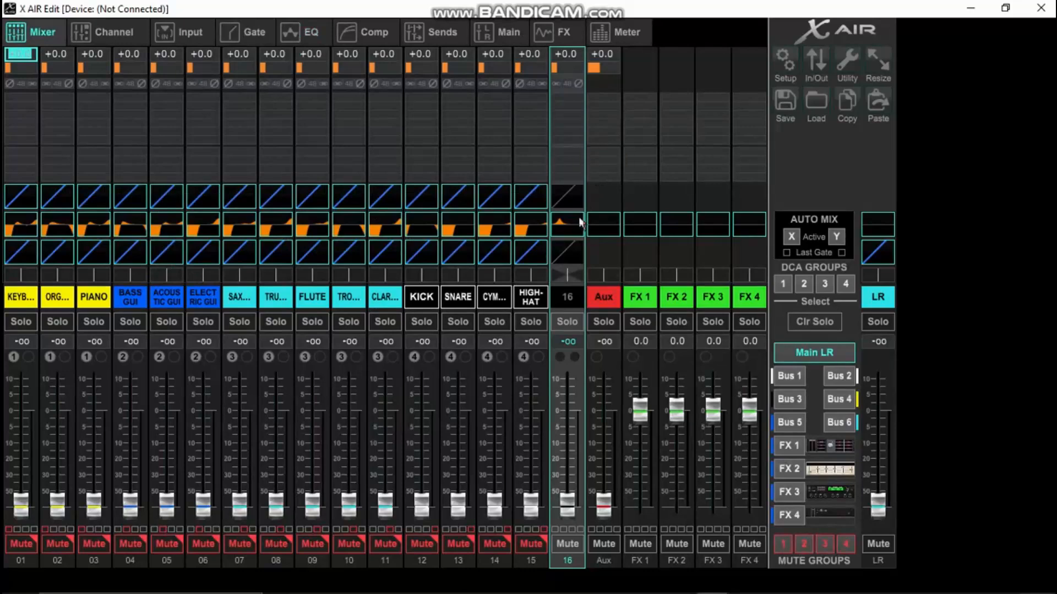
{"action": "left_click", "coordinate": [560, 226]}
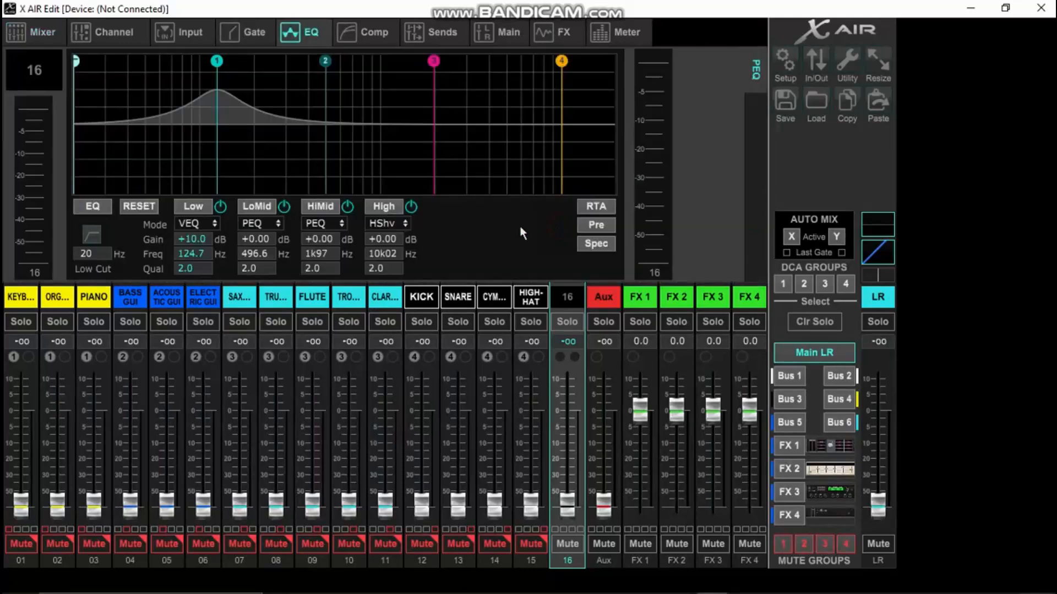
{"action": "left_click", "coordinate": [139, 206]}
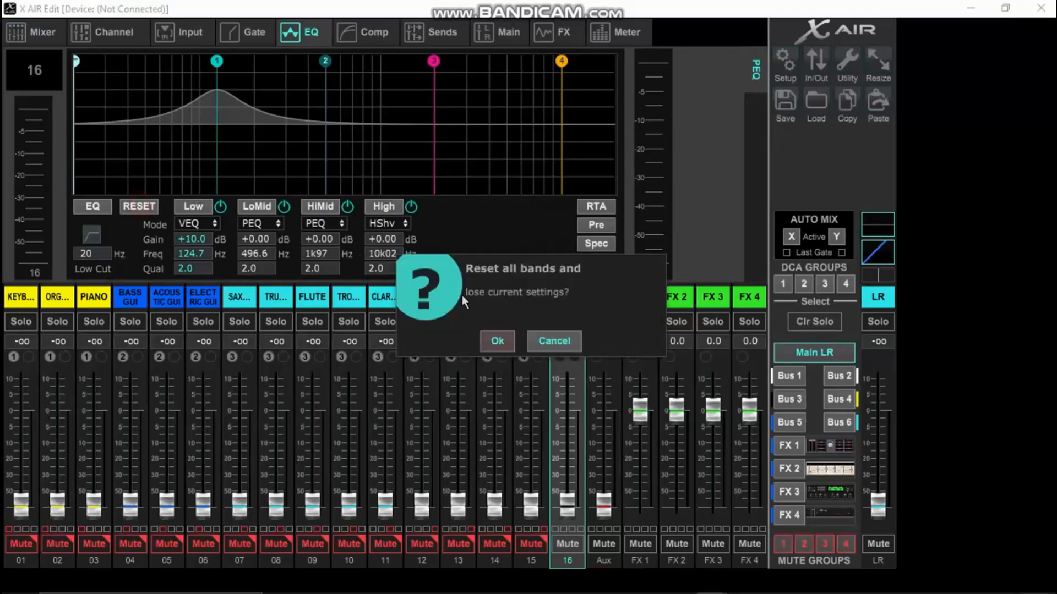
{"action": "left_click", "coordinate": [505, 339]}
{"action": "left_click", "coordinate": [47, 32]}
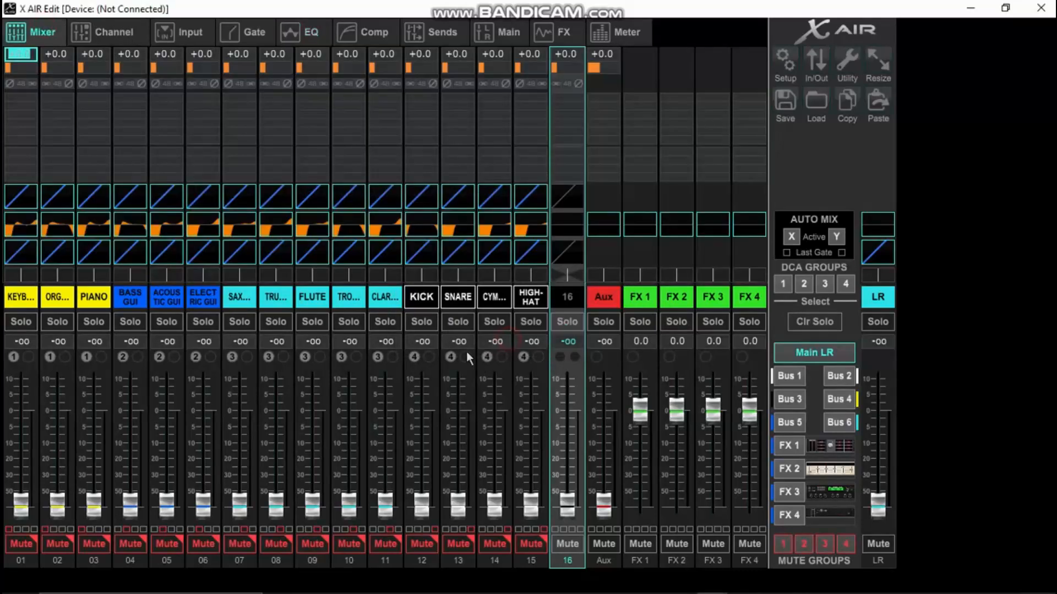
Compare the EQ curves and band settings of the flute, trombone, clarinet and kick channels
{"action": "left_click", "coordinate": [390, 297]}
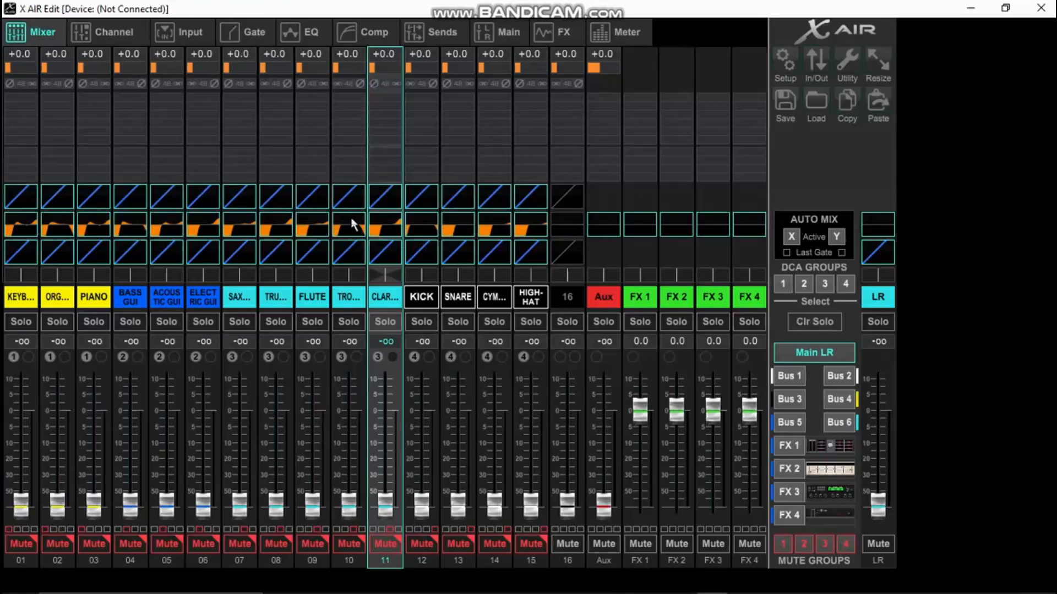
{"action": "left_click", "coordinate": [325, 235]}
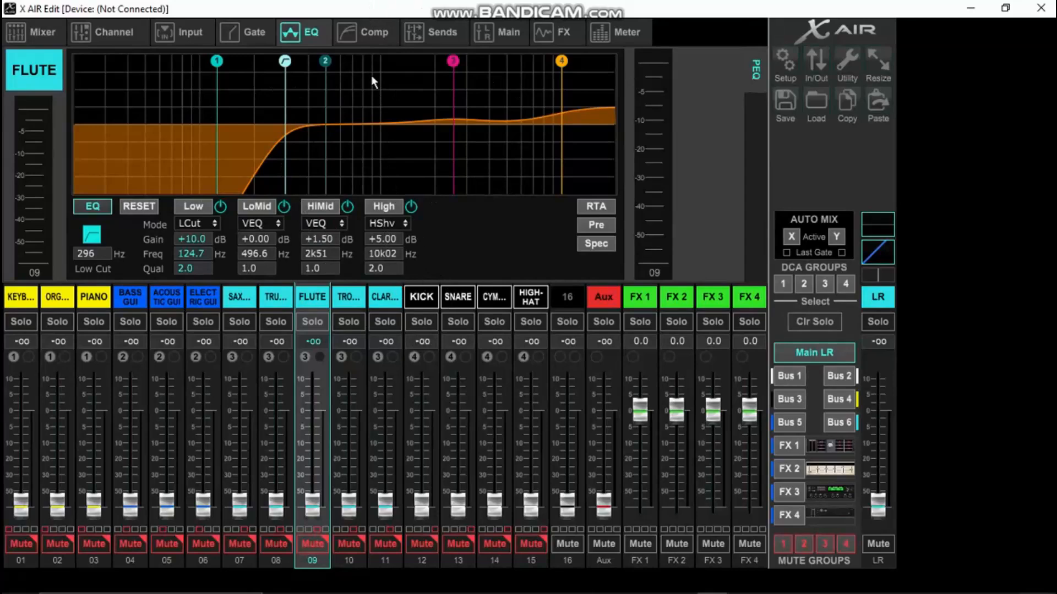
{"action": "left_click", "coordinate": [359, 298]}
{"action": "left_click", "coordinate": [384, 300]}
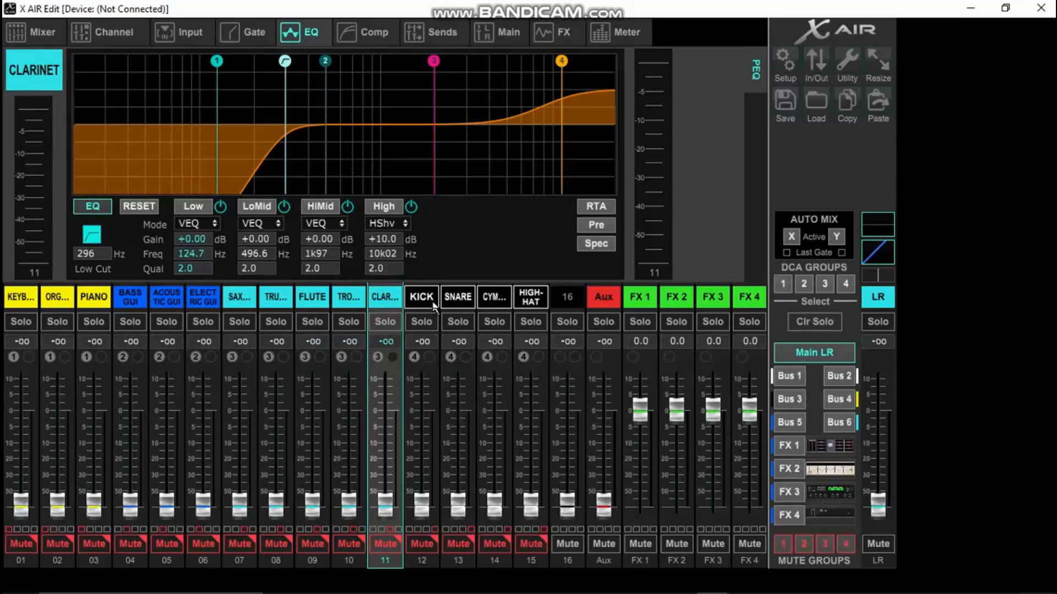
{"action": "left_click", "coordinate": [422, 300]}
{"action": "left_click", "coordinate": [380, 297]}
{"action": "left_click", "coordinate": [312, 297]}
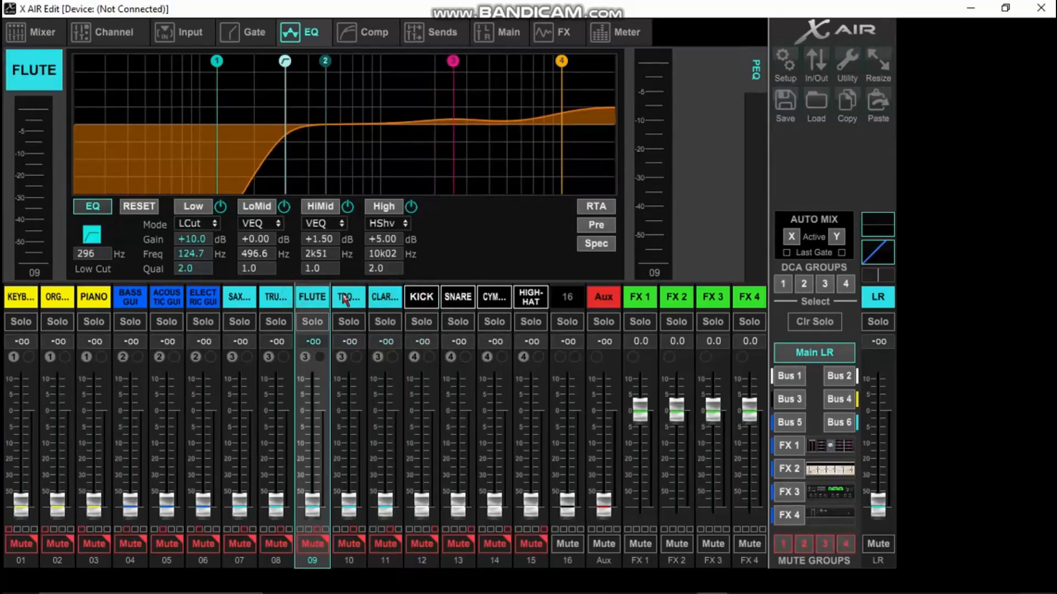
{"action": "left_click", "coordinate": [348, 297]}
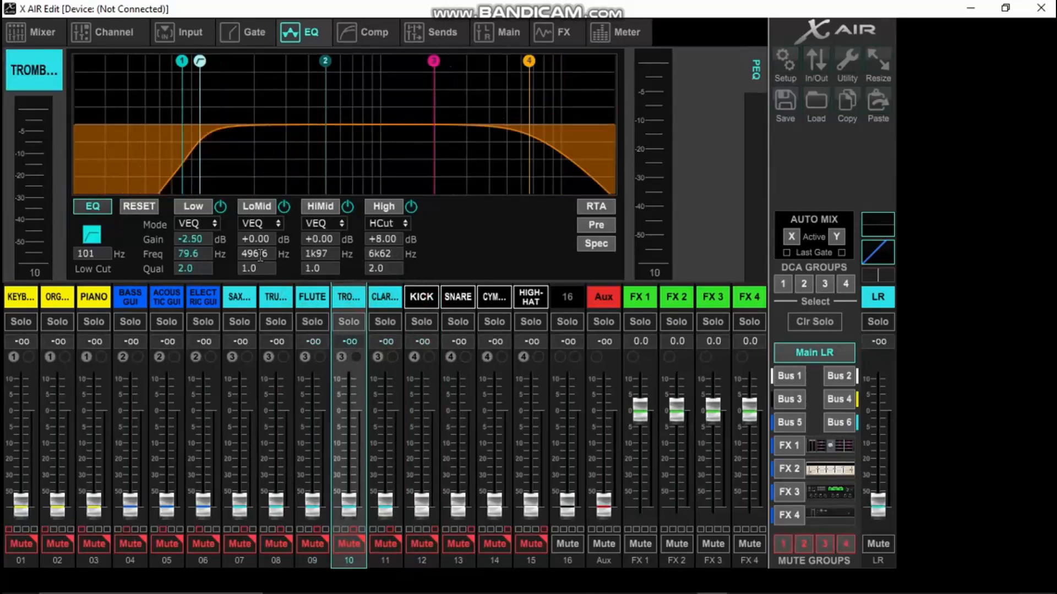
{"action": "left_click", "coordinate": [17, 35]}
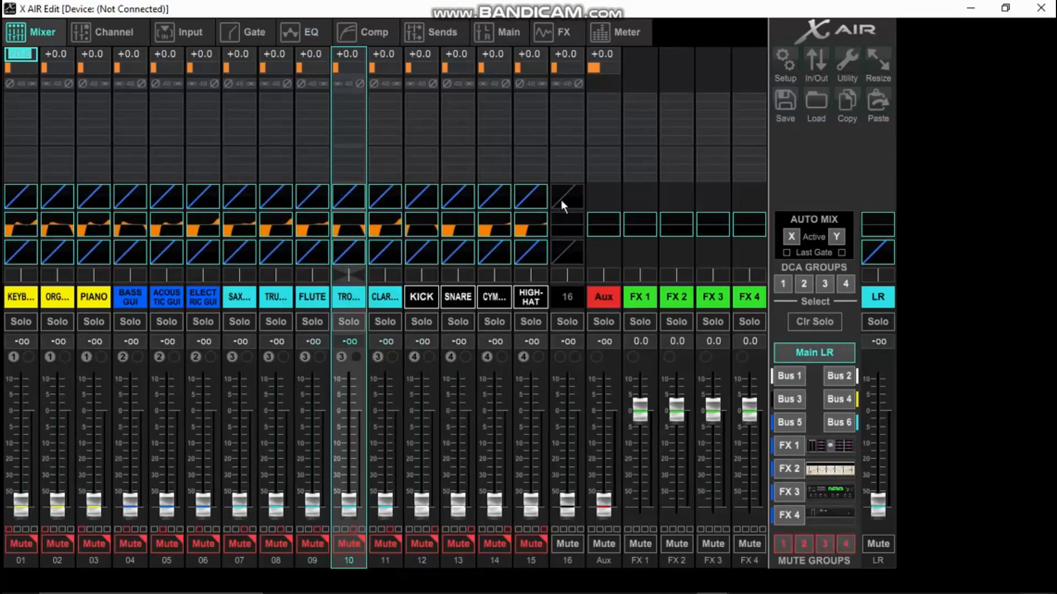
Switch Bus 1's EQ to graphic mode (GEQ) and check the equalizers of Bus 2, Bus 3 and Bus 6
{"action": "left_click", "coordinate": [836, 378]}
{"action": "left_click", "coordinate": [789, 376]}
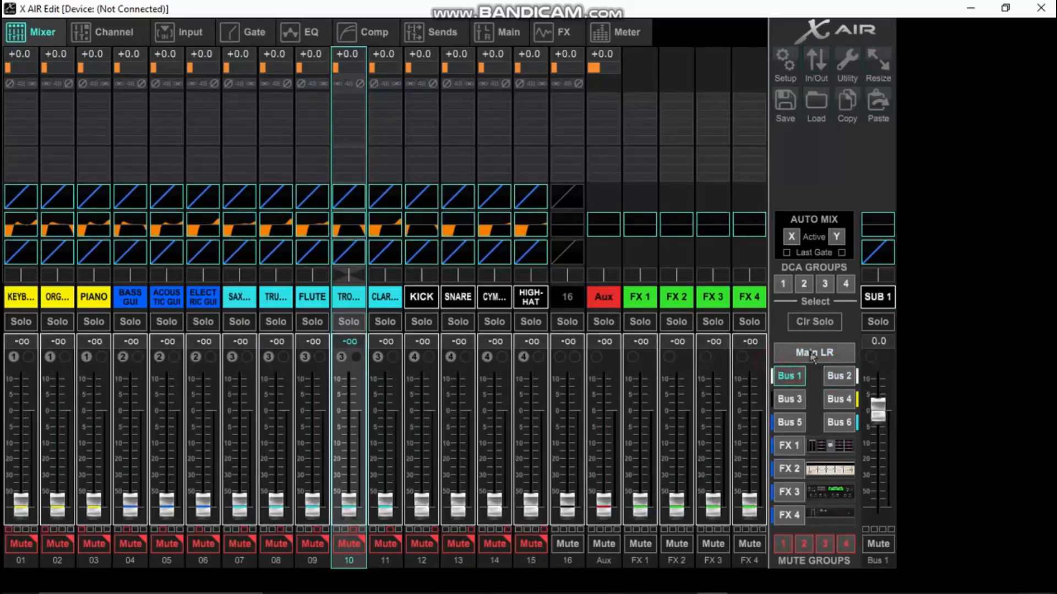
{"action": "left_click", "coordinate": [885, 229]}
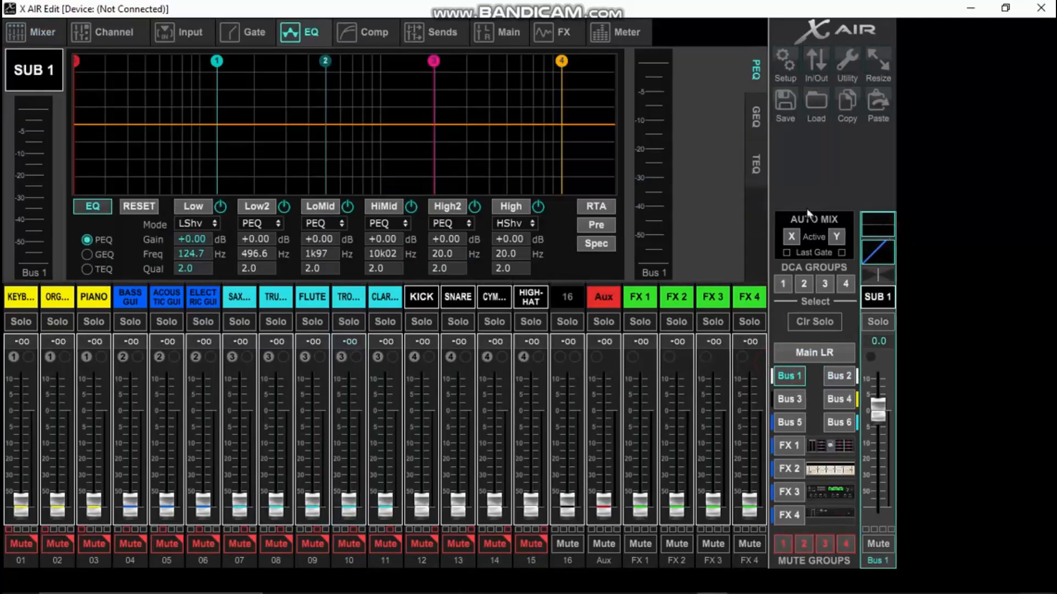
{"action": "left_click", "coordinate": [755, 117]}
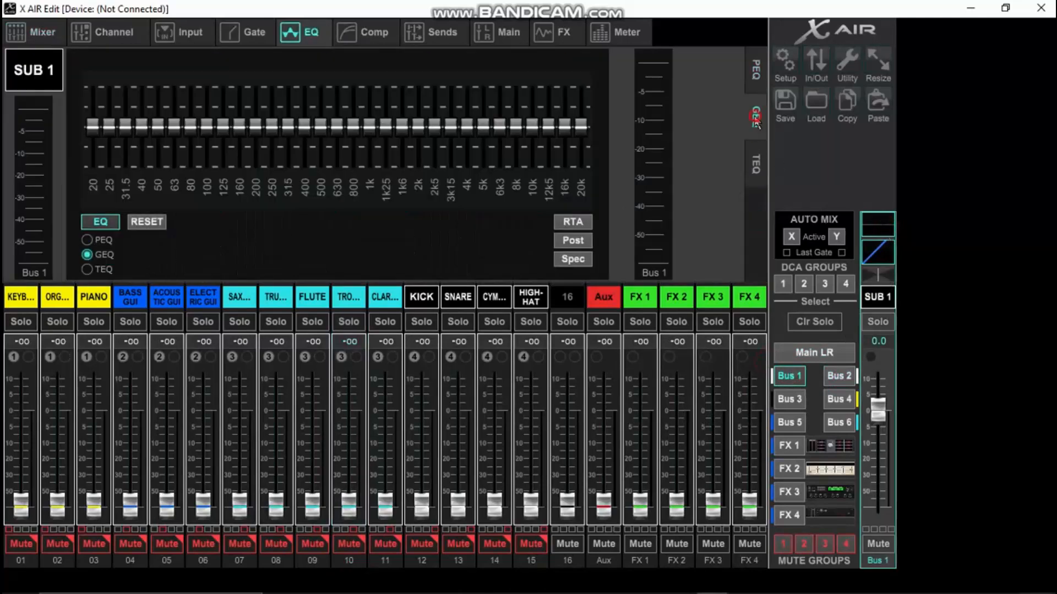
{"action": "left_click", "coordinate": [842, 379]}
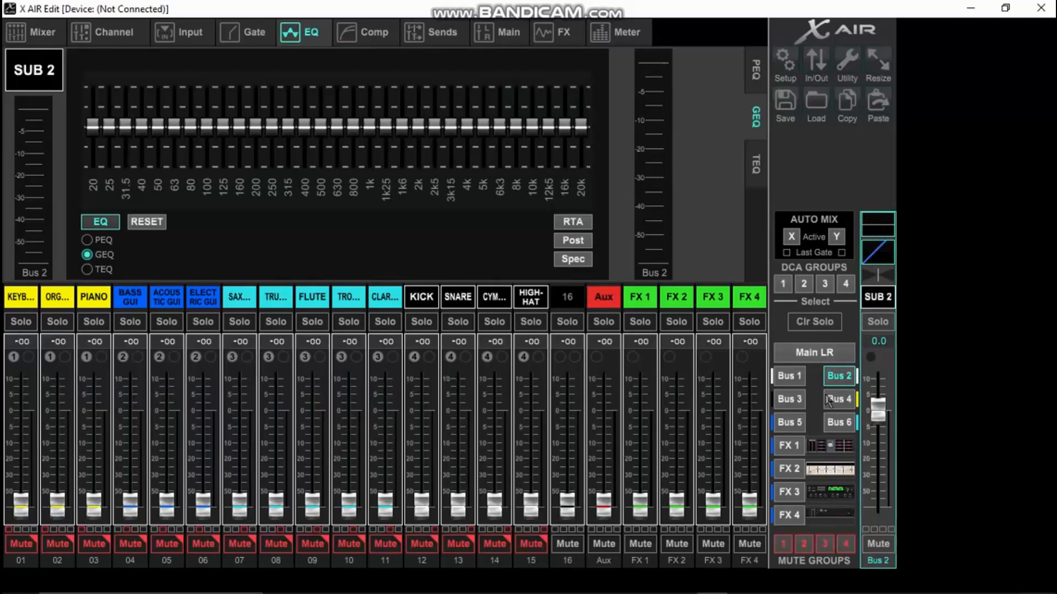
{"action": "left_click", "coordinate": [793, 400]}
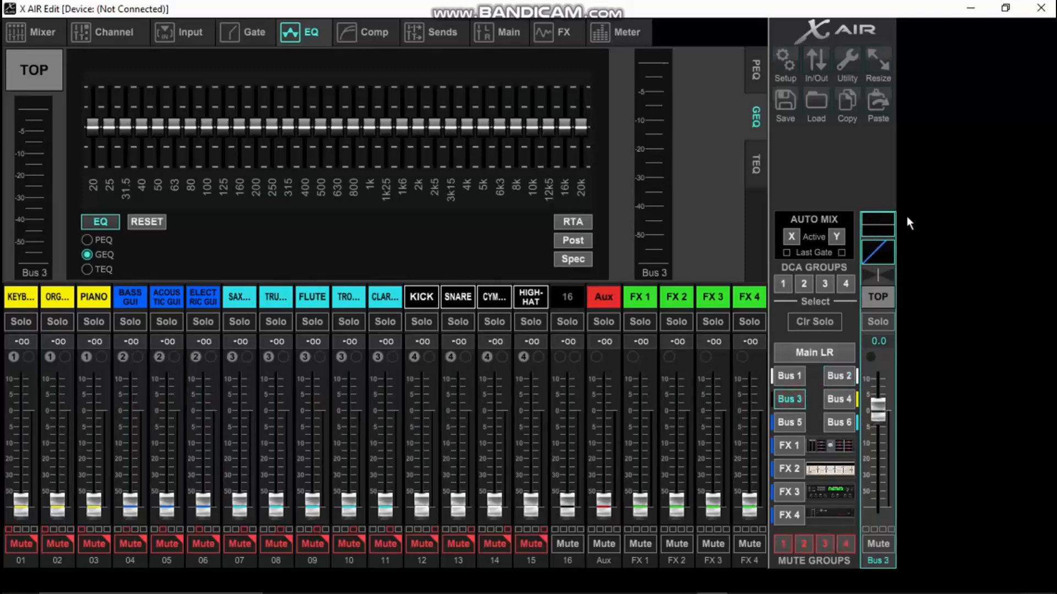
{"action": "left_click", "coordinate": [837, 417]}
Check the Main LR compressor and switch the Main LR EQ to graphic mode (GEQ)
{"action": "left_click", "coordinate": [801, 357]}
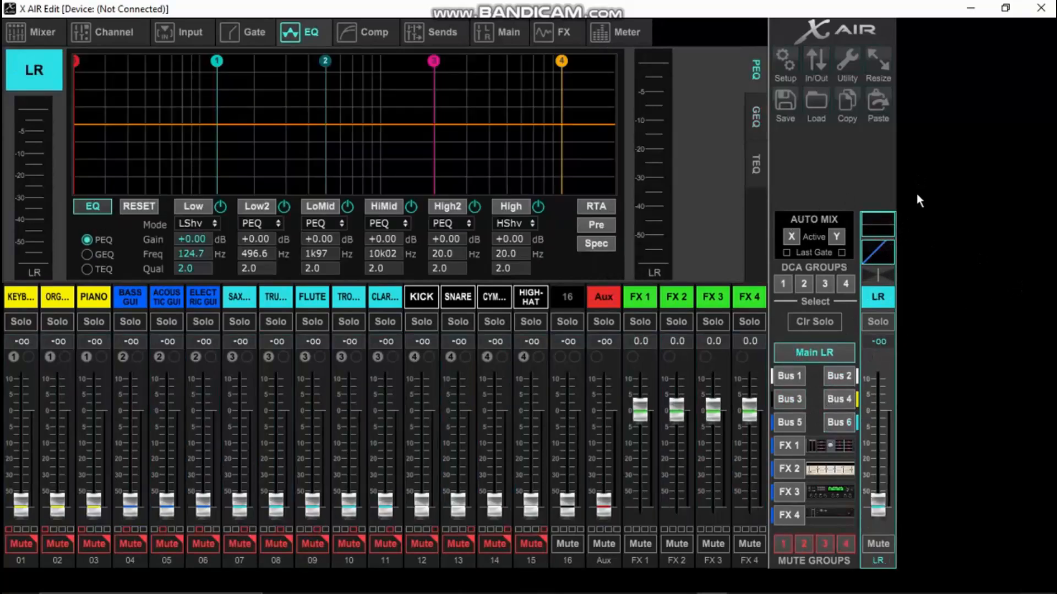
{"action": "left_click", "coordinate": [234, 32]}
{"action": "left_click", "coordinate": [361, 38]}
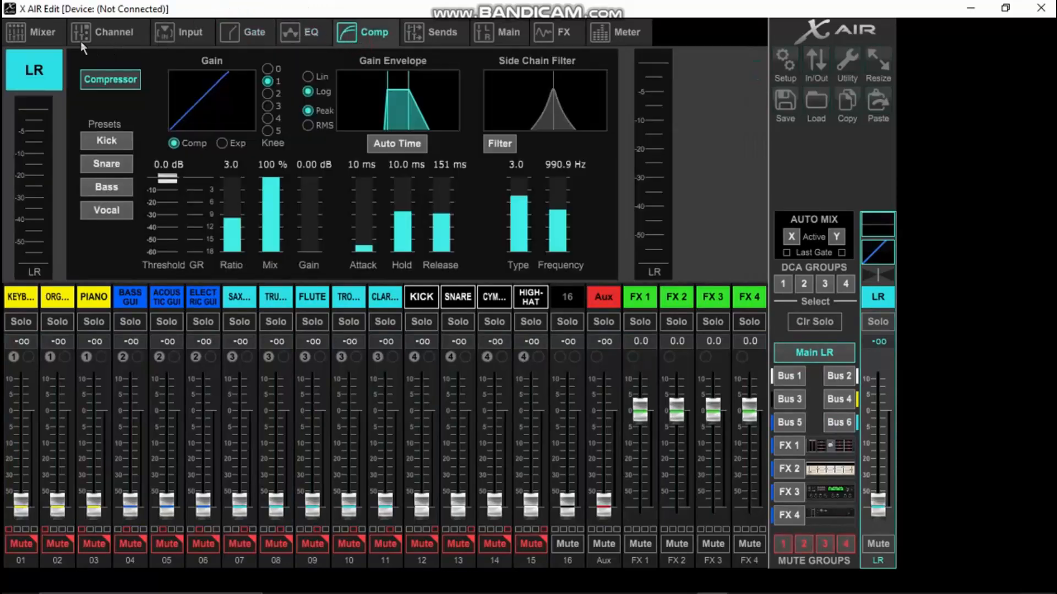
{"action": "left_click", "coordinate": [880, 226]}
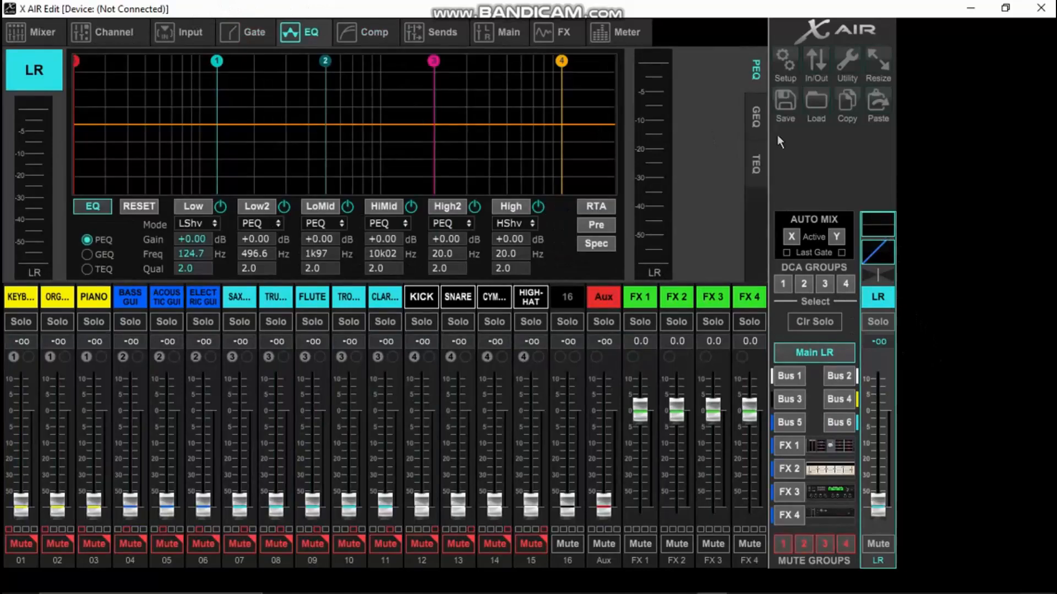
{"action": "left_click", "coordinate": [766, 120]}
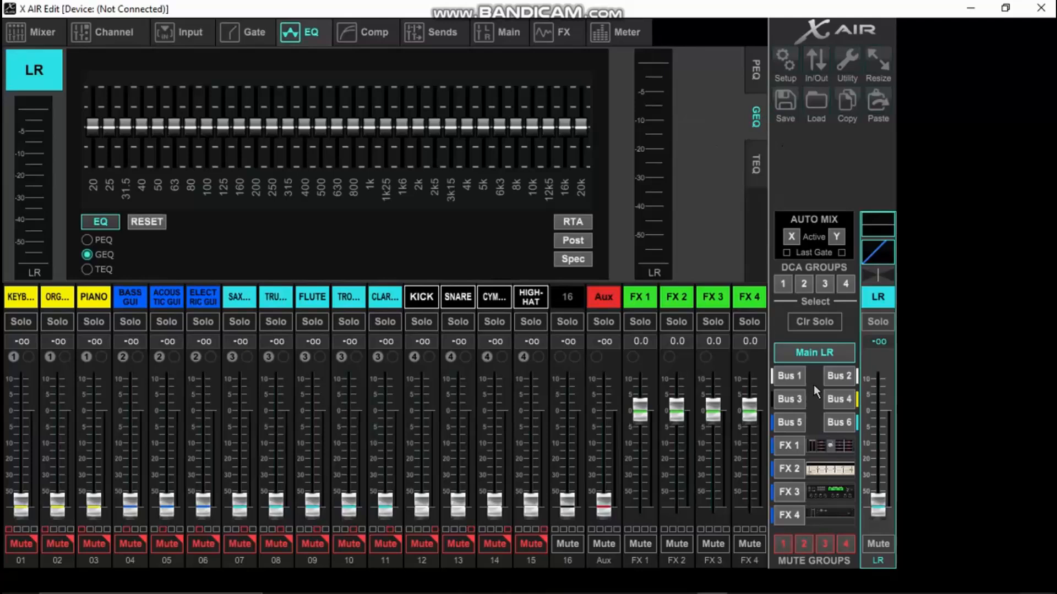
Turn on the real-time analyzer (RTA) for Bus 1's graphic EQ
{"action": "left_click", "coordinate": [797, 376]}
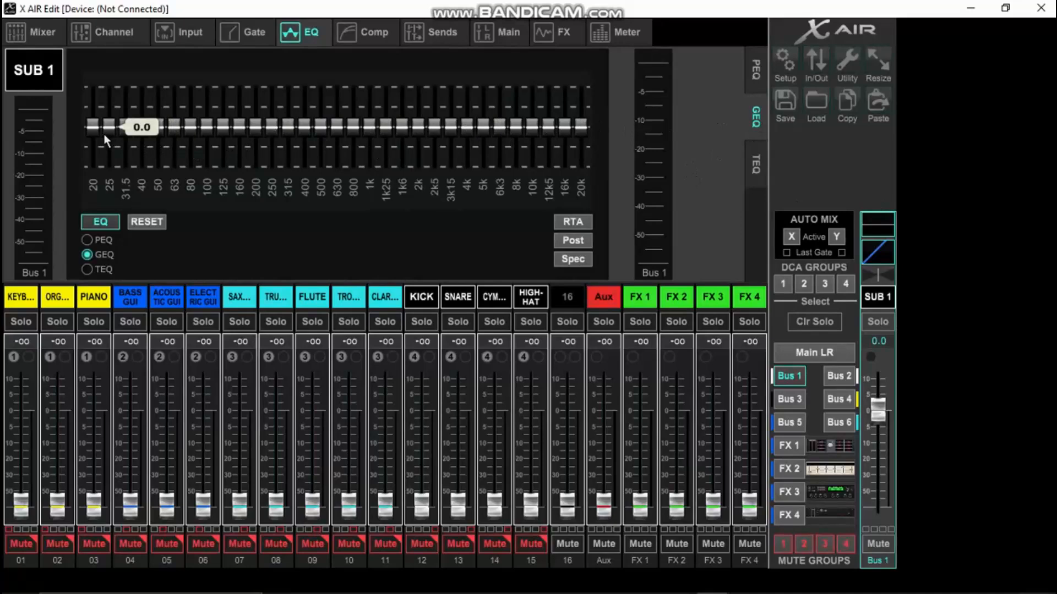
{"action": "left_click", "coordinate": [579, 226]}
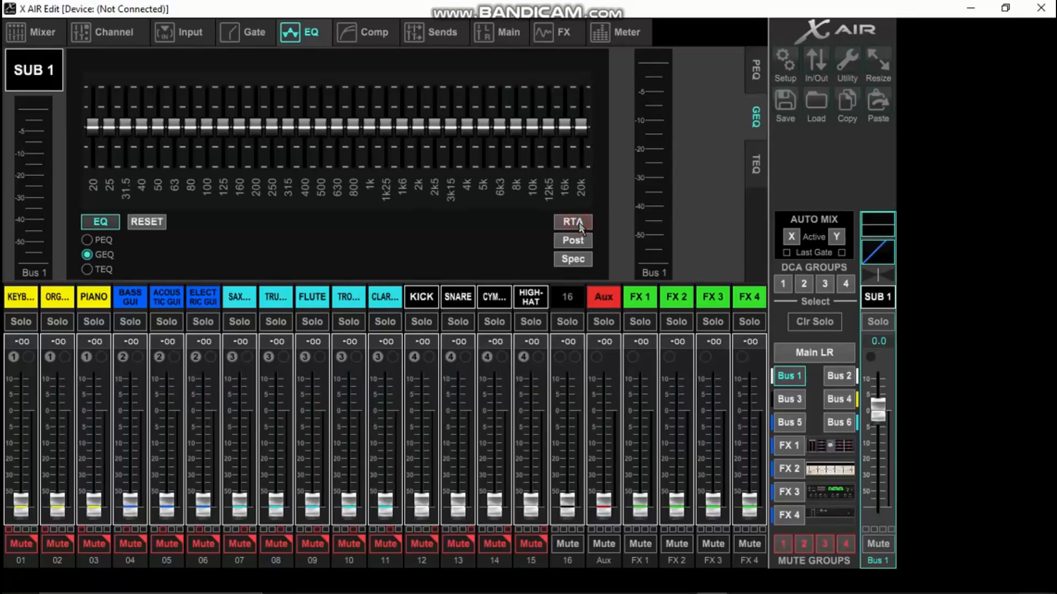
{"action": "left_click", "coordinate": [575, 225]}
{"action": "left_click", "coordinate": [575, 226]}
{"action": "left_click", "coordinate": [574, 226]}
Shift several Bus 1 graphic EQ bands between 400 Hz and 20 kHz slightly off zero, and reset the GEQ
{"action": "mouse_move", "coordinate": [582, 128]}
{"action": "left_mouse_down"}
{"action": "mouse_move", "coordinate": [581, 92]}
{"action": "mouse_move", "coordinate": [581, 132]}
{"action": "left_mouse_up"}
{"action": "left_click_drag", "start_coordinate": [516, 128], "coordinate": [565, 129]}
{"action": "left_click_drag", "start_coordinate": [451, 127], "coordinate": [402, 130]}
{"action": "left_click_drag", "start_coordinate": [304, 126], "coordinate": [320, 130]}
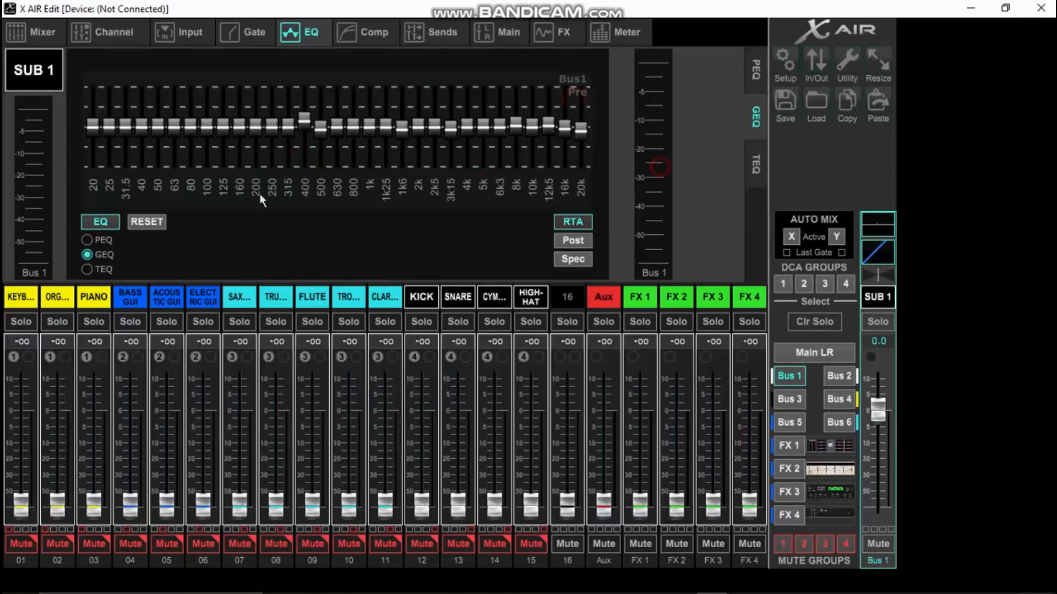
{"action": "left_click", "coordinate": [145, 230]}
{"action": "left_click", "coordinate": [497, 340]}
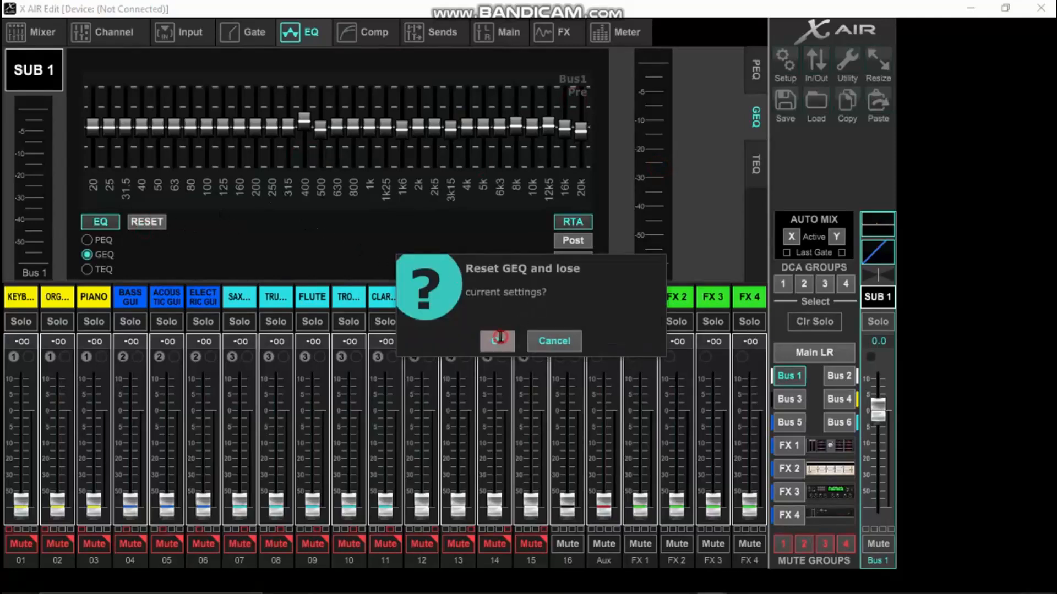
Boost the 12.5 kHz band of Bus 1's graphic EQ strongly and reset the GEQ
{"action": "left_click_drag", "start_coordinate": [549, 129], "coordinate": [548, 99]}
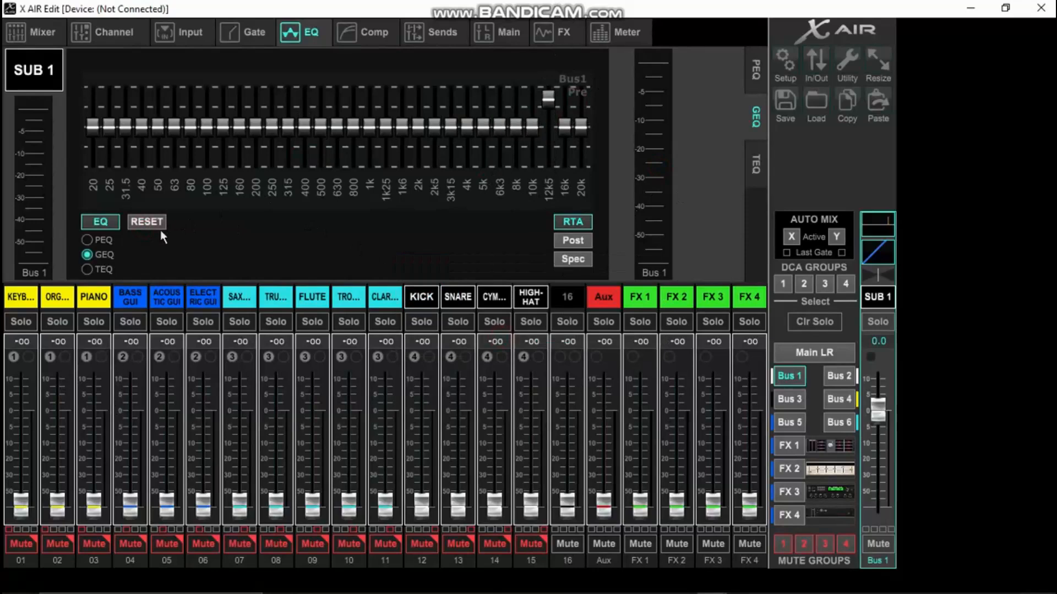
{"action": "left_click", "coordinate": [146, 221]}
{"action": "left_click", "coordinate": [497, 341]}
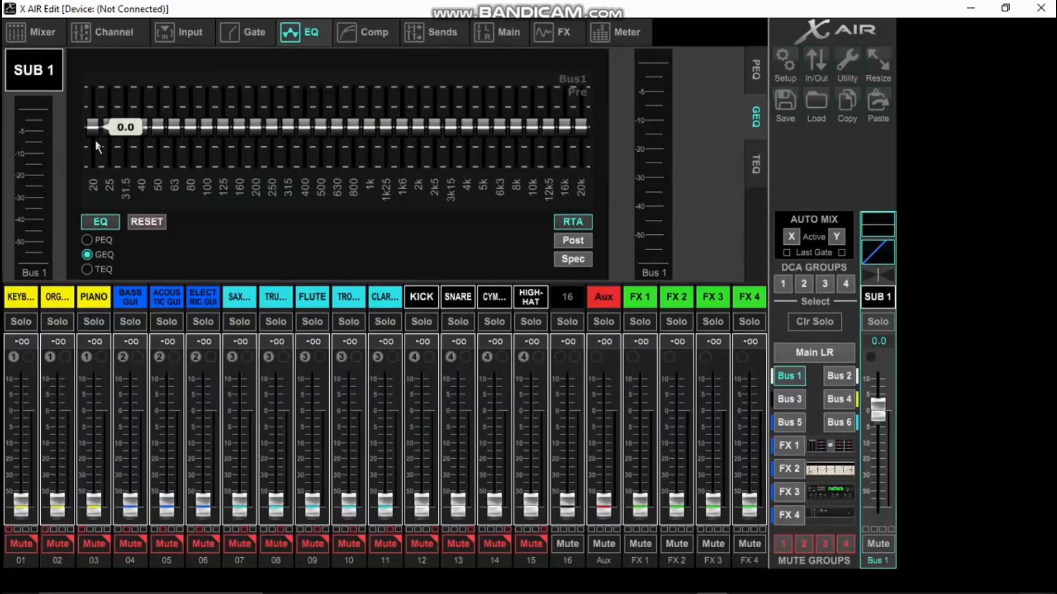
Boost the 6.3 kHz, 800 Hz and 31.5 Hz bands of Bus 1's graphic EQ and slightly cut 250 Hz
{"action": "left_click_drag", "start_coordinate": [500, 130], "coordinate": [500, 108]}
{"action": "left_click_drag", "start_coordinate": [277, 94], "coordinate": [277, 98]}
{"action": "left_click_drag", "start_coordinate": [360, 97], "coordinate": [361, 93]}
{"action": "left_click_drag", "start_coordinate": [123, 164], "coordinate": [123, 157]}
{"action": "left_click", "coordinate": [508, 136]}
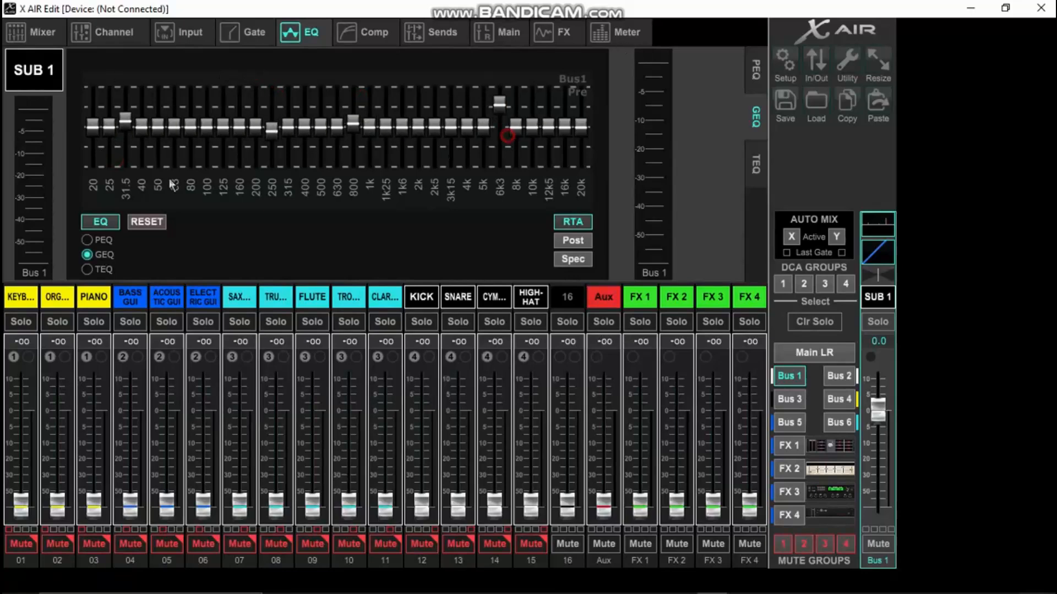
Return the 31.5 Hz, 6.3 kHz, 800 Hz and 250 Hz bands of Bus 1's graphic EQ to 0 dB
{"action": "double_click", "coordinate": [126, 132]}
{"action": "double_click", "coordinate": [499, 103]}
{"action": "left_click", "coordinate": [352, 118]}
{"action": "double_click", "coordinate": [352, 118]}
{"action": "double_click", "coordinate": [271, 130]}
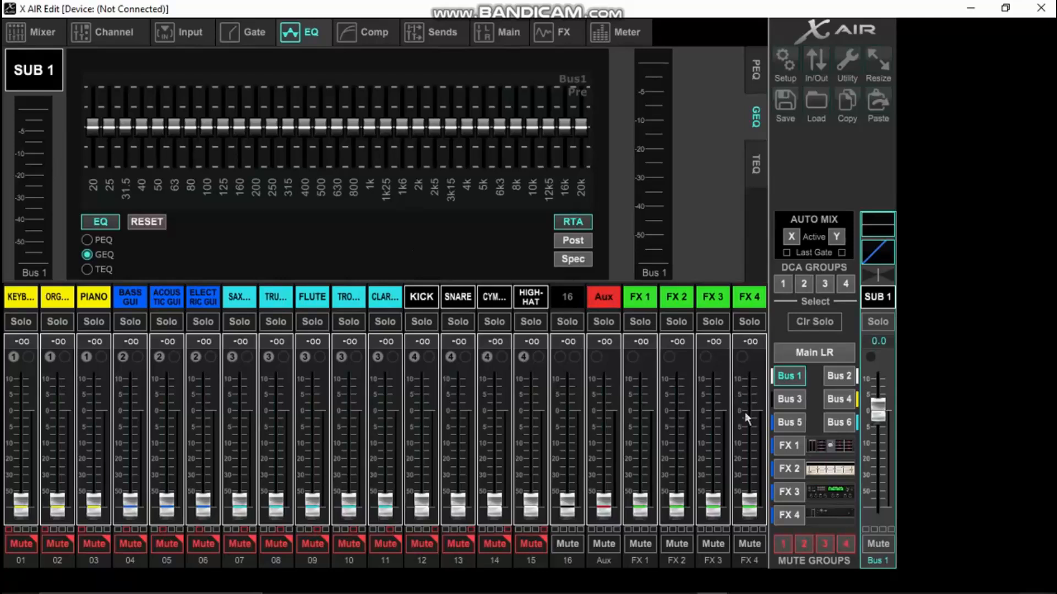
Compare the graphic EQs of Bus 1 and Bus 2, ending on Bus 1
{"action": "left_click", "coordinate": [847, 378]}
{"action": "left_click", "coordinate": [802, 377]}
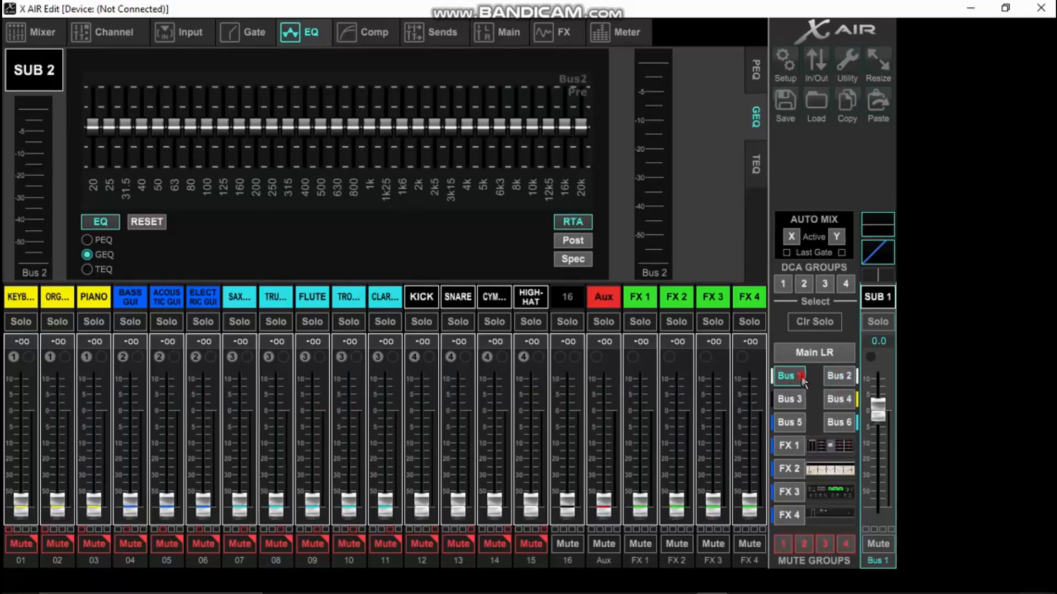
{"action": "left_click", "coordinate": [836, 379]}
{"action": "left_click", "coordinate": [787, 378]}
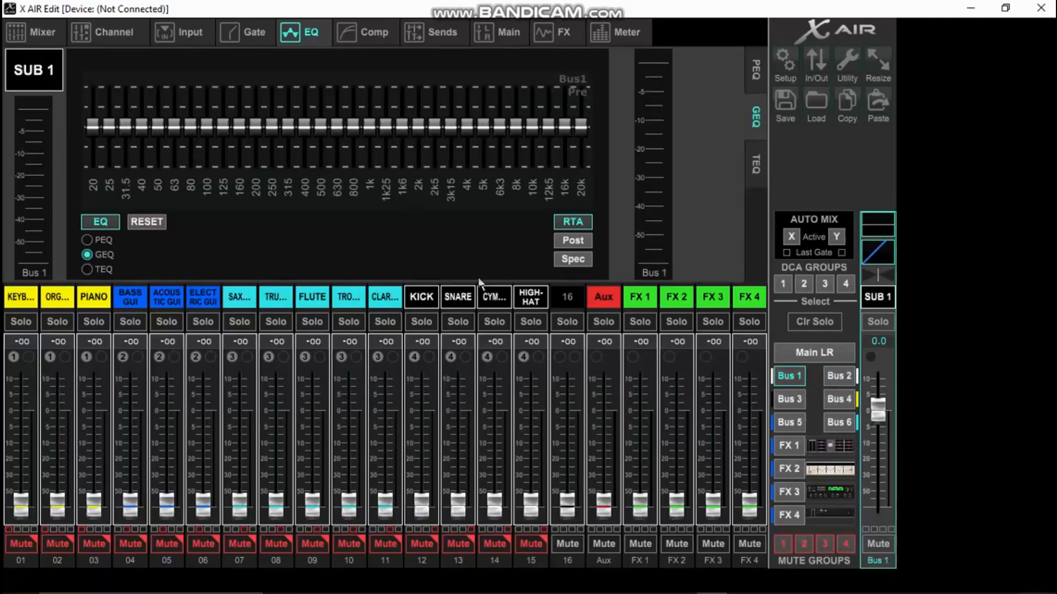
Review the EQ curves of the bass guitar, kick and trombone channels, and return to the mixer overview
{"action": "left_click", "coordinate": [130, 302]}
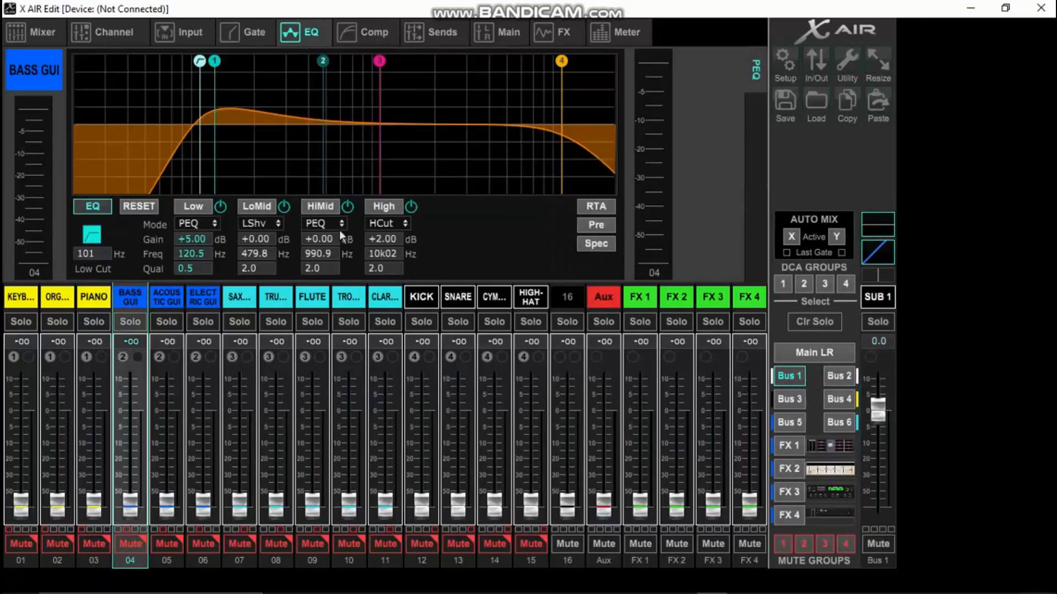
{"action": "left_click", "coordinate": [411, 303]}
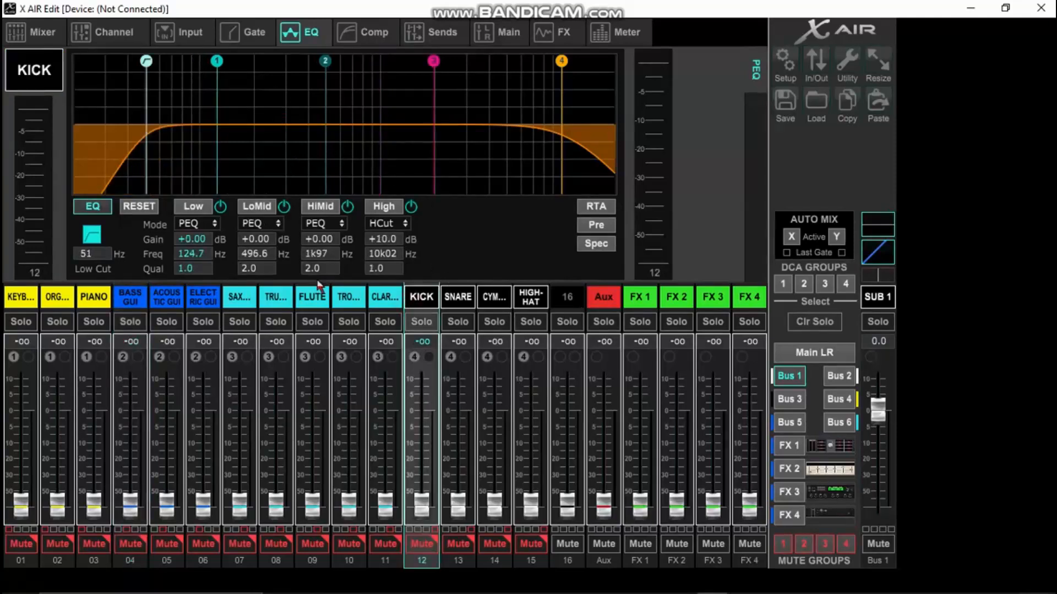
{"action": "left_click", "coordinate": [359, 300]}
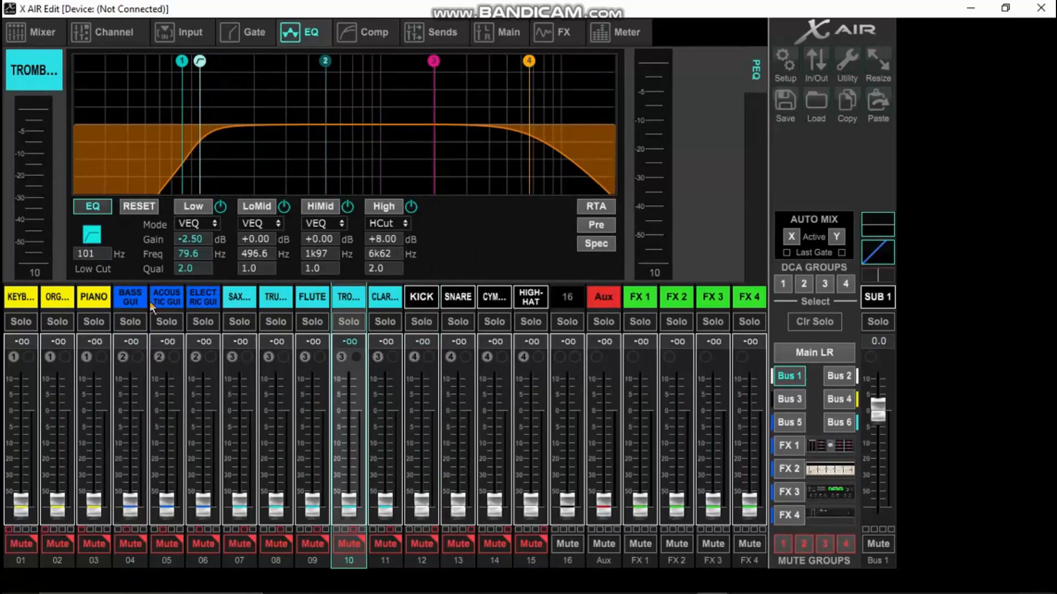
{"action": "left_click", "coordinate": [42, 36]}
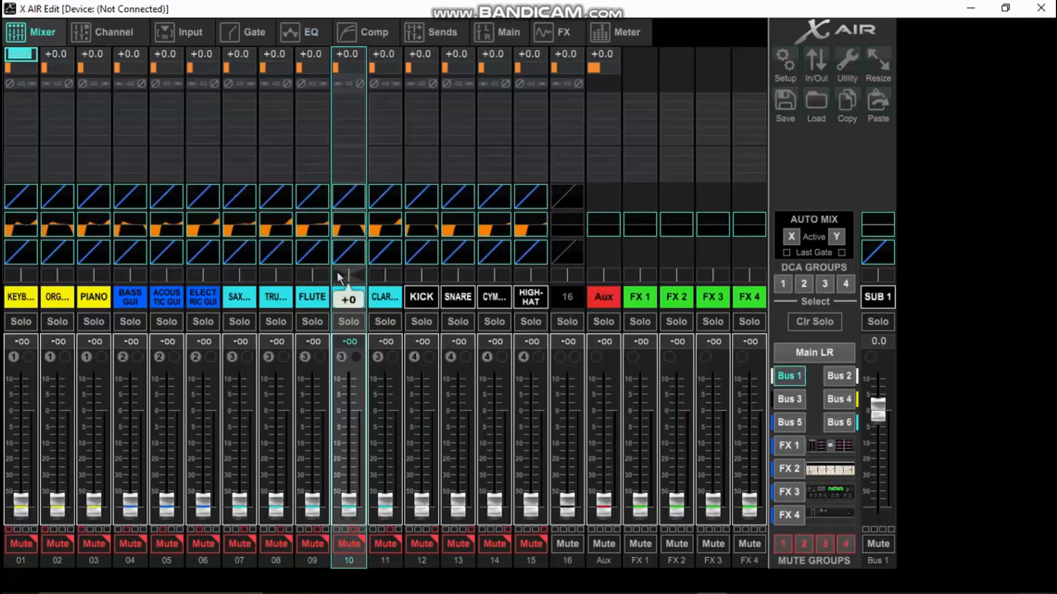
In Bus 1's graphic EQ, cut 1.25, 8 and 12.5 kHz to -15 dB and moderately lower 3.15–6.3 kHz and 16–20 kHz
{"action": "left_click", "coordinate": [871, 218]}
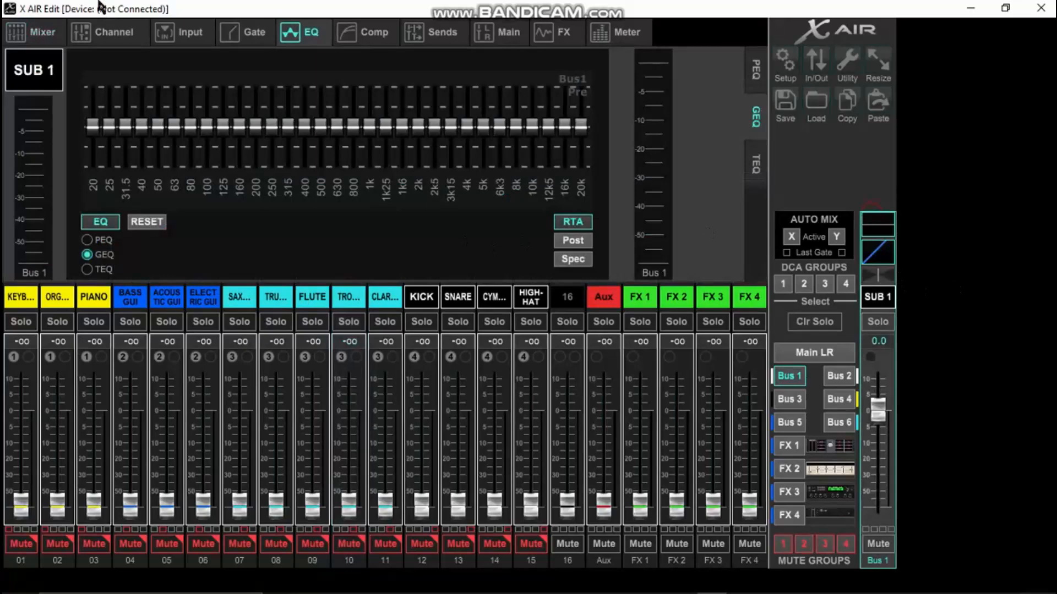
{"action": "mouse_move", "coordinate": [178, 130]}
{"action": "mouse_move", "coordinate": [222, 109]}
{"action": "left_click_drag", "start_coordinate": [385, 126], "coordinate": [371, 378]}
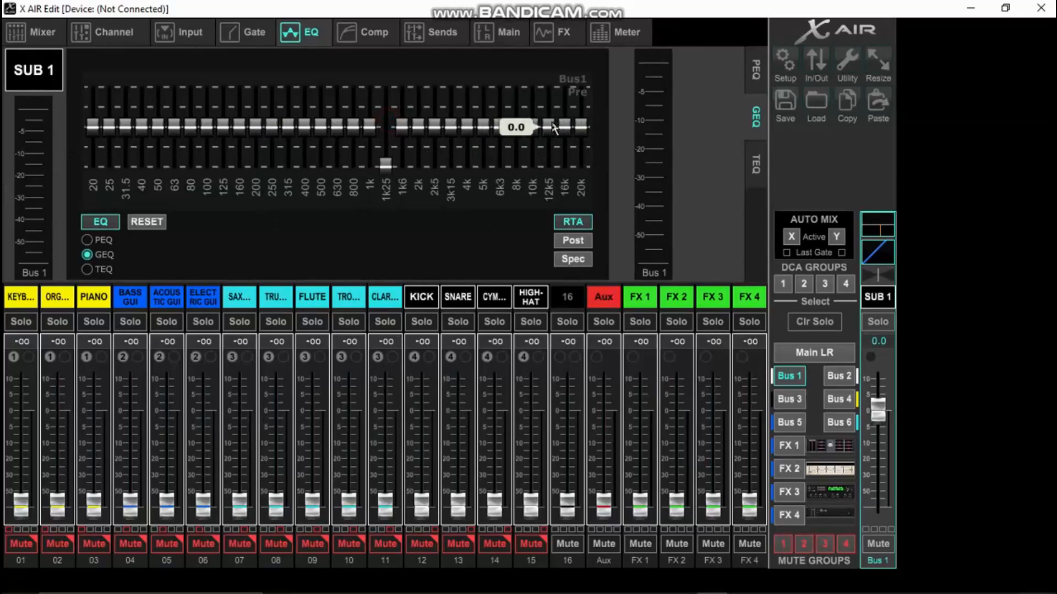
{"action": "left_click_drag", "start_coordinate": [517, 127], "coordinate": [525, 248]}
{"action": "mouse_move", "coordinate": [450, 127]}
{"action": "left_mouse_down"}
{"action": "mouse_move", "coordinate": [456, 147]}
{"action": "mouse_move", "coordinate": [499, 137]}
{"action": "mouse_move", "coordinate": [549, 167]}
{"action": "mouse_move", "coordinate": [563, 137]}
{"action": "mouse_move", "coordinate": [585, 150]}
{"action": "left_mouse_up"}
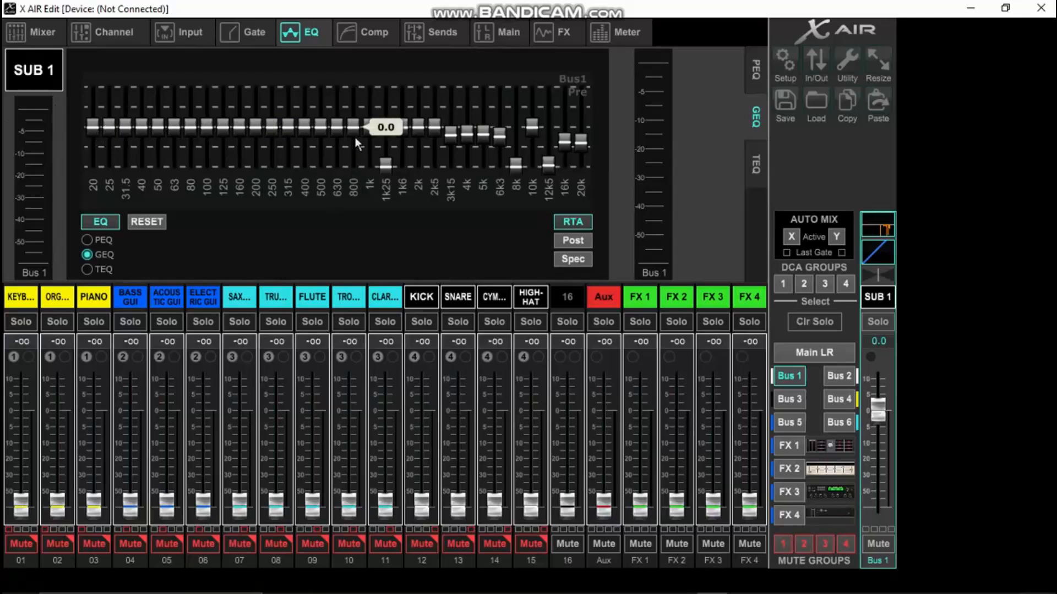
Boost Bus 1's 800 Hz band slightly and lower its 20–50 Hz and 250–630 Hz bands a little below zero
{"action": "left_click_drag", "start_coordinate": [355, 127], "coordinate": [357, 121]}
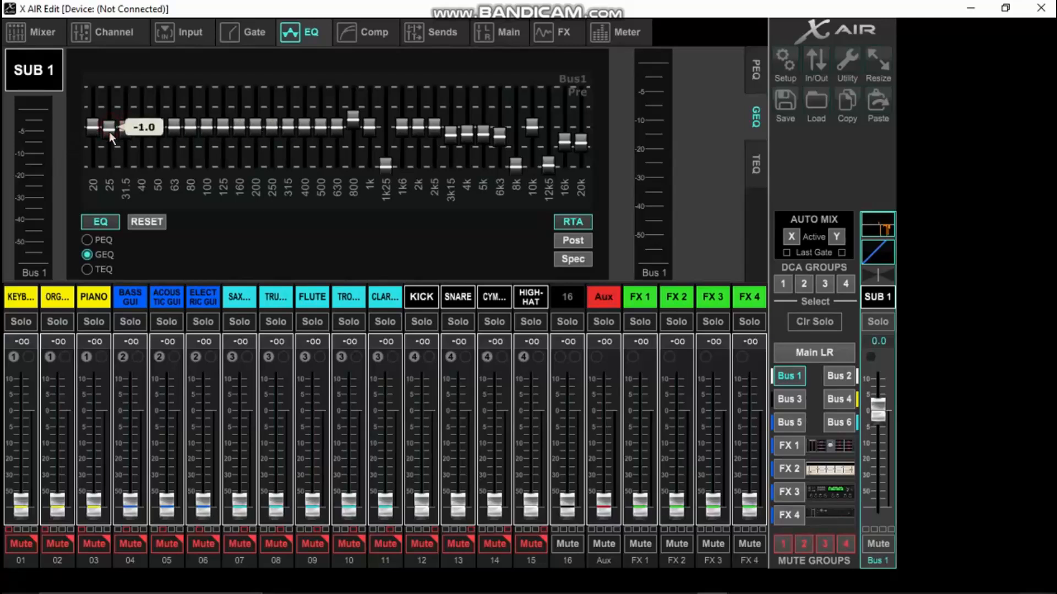
{"action": "left_click", "coordinate": [93, 130]}
{"action": "left_click_drag", "start_coordinate": [93, 131], "coordinate": [110, 131]}
{"action": "left_click_drag", "start_coordinate": [125, 128], "coordinate": [158, 130]}
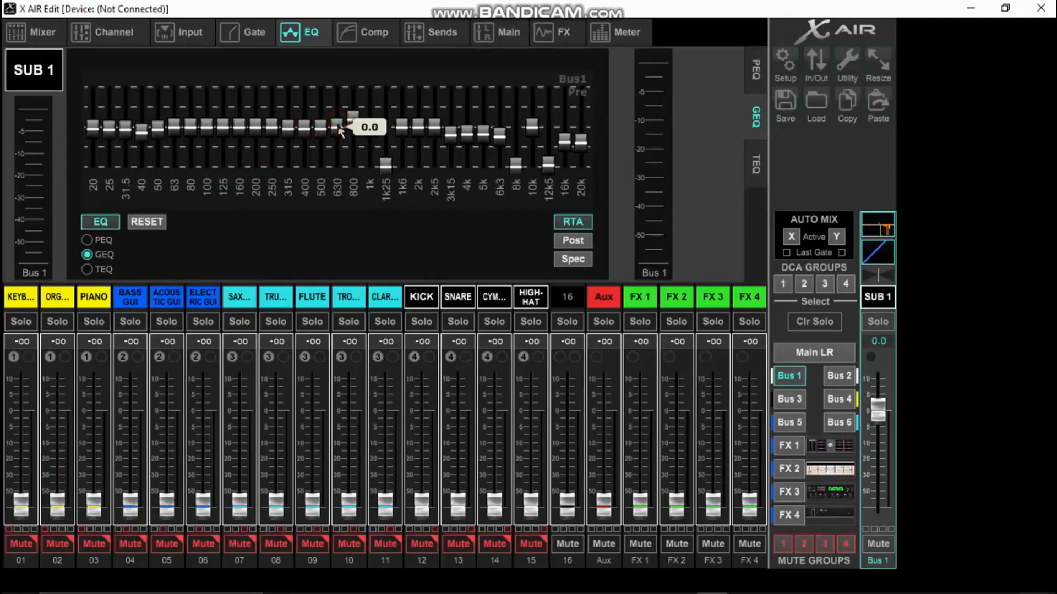
{"action": "left_click_drag", "start_coordinate": [340, 130], "coordinate": [341, 134]}
{"action": "left_click", "coordinate": [273, 132]}
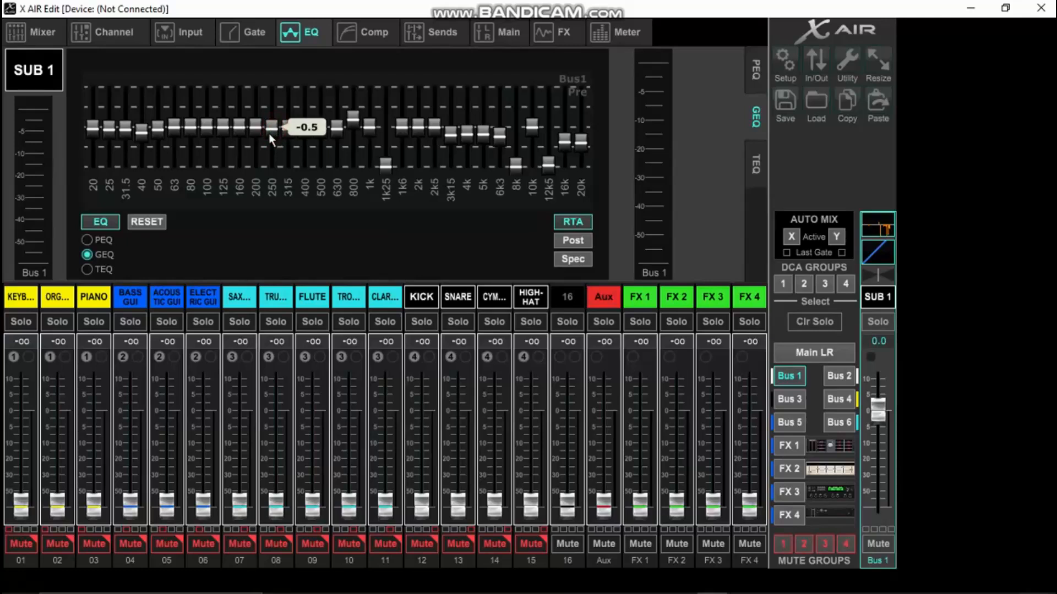
{"action": "left_click", "coordinate": [238, 129]}
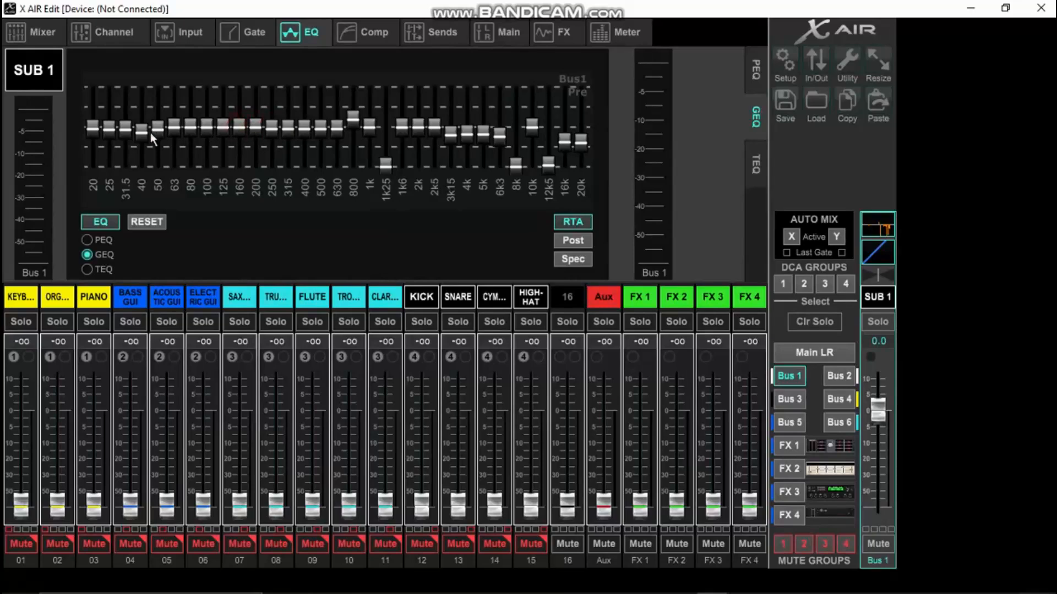
{"action": "mouse_move", "coordinate": [148, 133]}
{"action": "mouse_move", "coordinate": [255, 126]}
{"action": "left_click", "coordinate": [576, 222]}
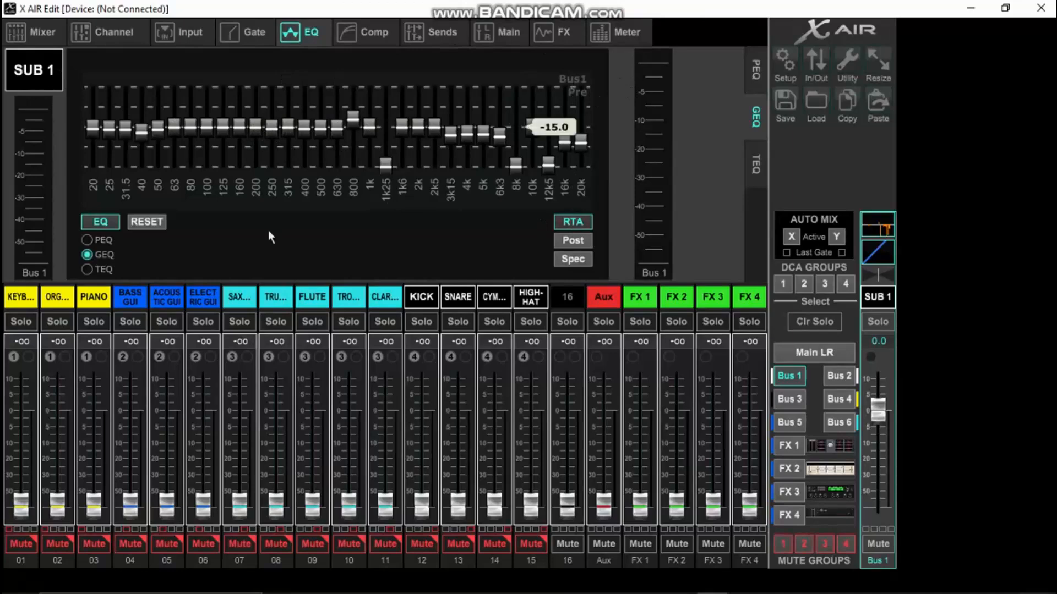
Raise Bus 1's 20 Hz and 40 Hz bands slightly above zero and bring 25 Hz and 50–125 Hz to about 0 dB
{"action": "left_click_drag", "start_coordinate": [92, 130], "coordinate": [97, 126]}
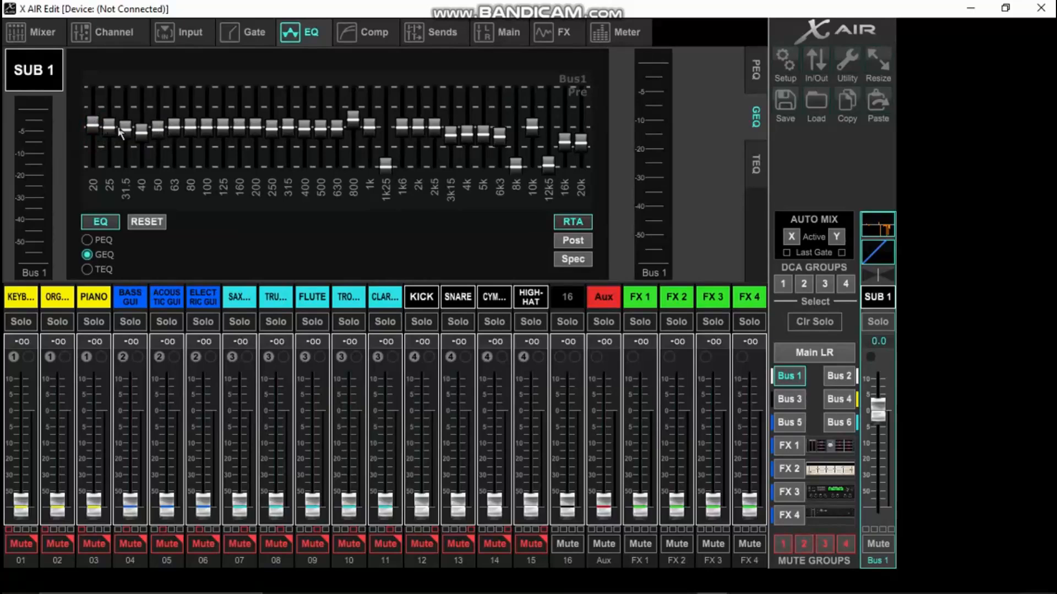
{"action": "mouse_move", "coordinate": [126, 126]}
{"action": "left_mouse_down"}
{"action": "mouse_move", "coordinate": [175, 119]}
{"action": "mouse_move", "coordinate": [178, 130]}
{"action": "left_mouse_up"}
{"action": "left_click", "coordinate": [193, 127]}
{"action": "left_click", "coordinate": [209, 126]}
{"action": "left_click", "coordinate": [226, 125]}
Bring Bus 1's 315–630 Hz bands back to 0 dB and boost its 250 Hz band slightly
{"action": "left_click", "coordinate": [273, 126]}
{"action": "left_click", "coordinate": [285, 125]}
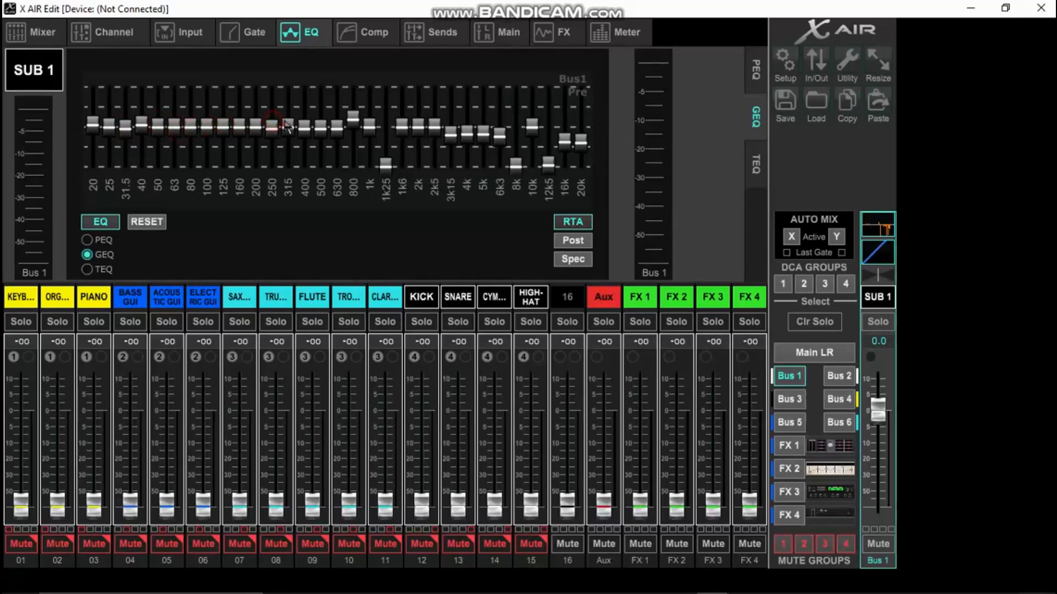
{"action": "left_click", "coordinate": [312, 126]}
{"action": "left_click", "coordinate": [328, 127]}
{"action": "left_click", "coordinate": [336, 124]}
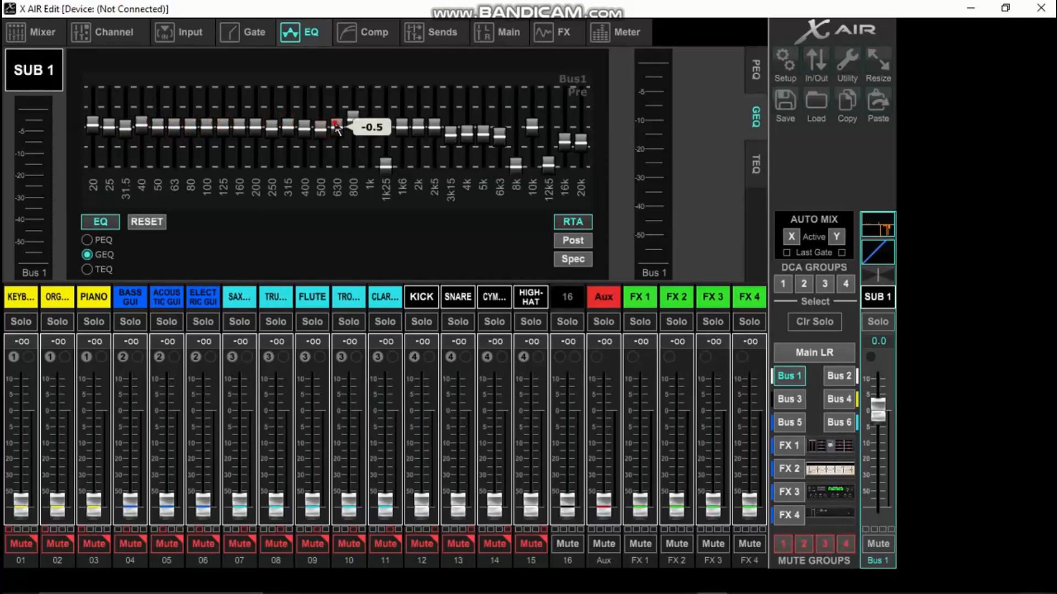
{"action": "left_click", "coordinate": [320, 126]}
{"action": "left_click", "coordinate": [304, 129]}
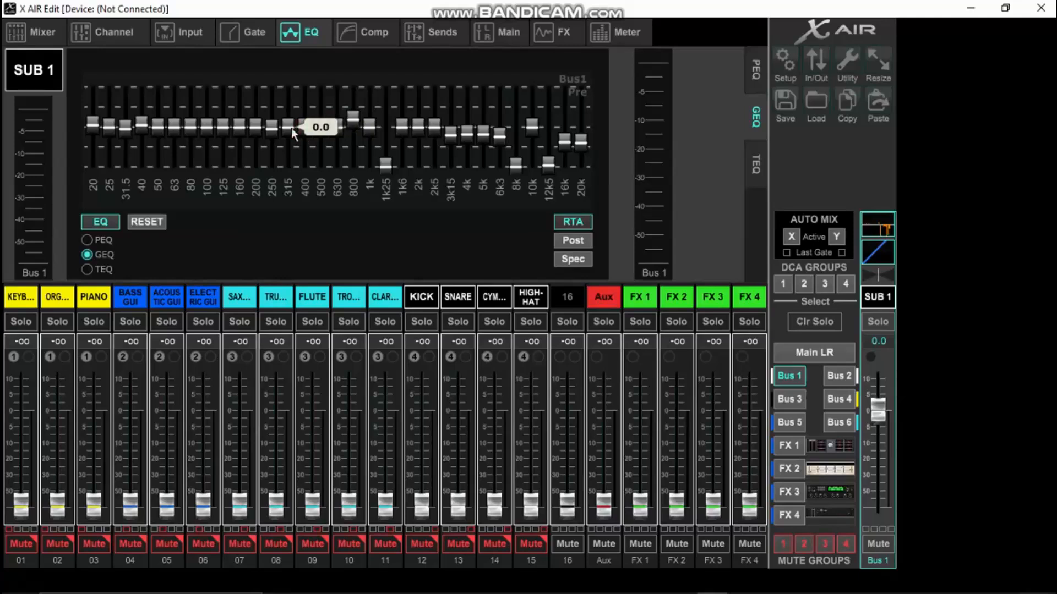
{"action": "left_click", "coordinate": [270, 128]}
{"action": "left_click_drag", "start_coordinate": [269, 131], "coordinate": [272, 121]}
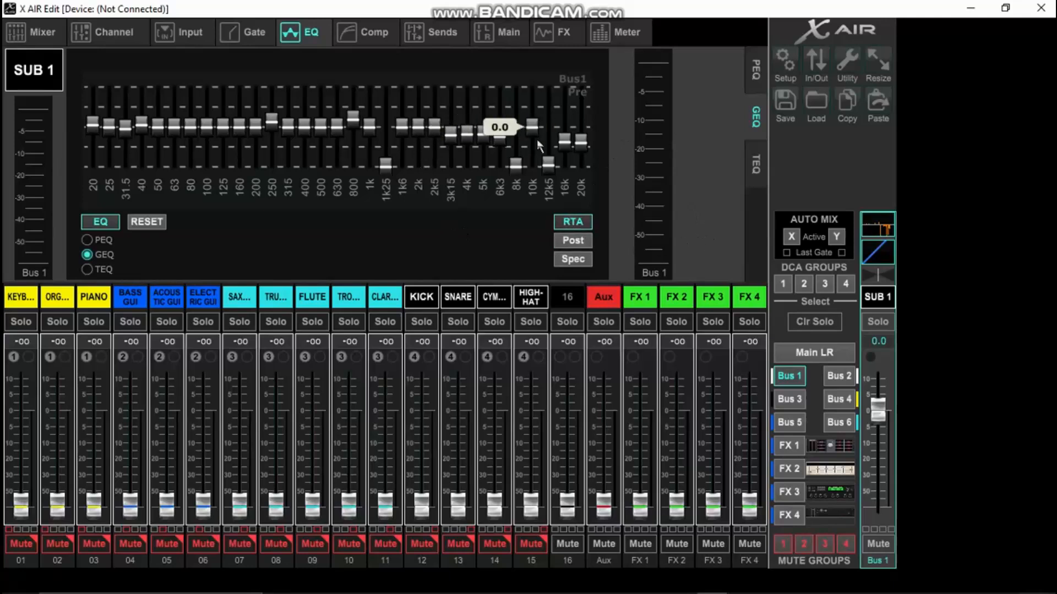
{"action": "left_click", "coordinate": [517, 164]}
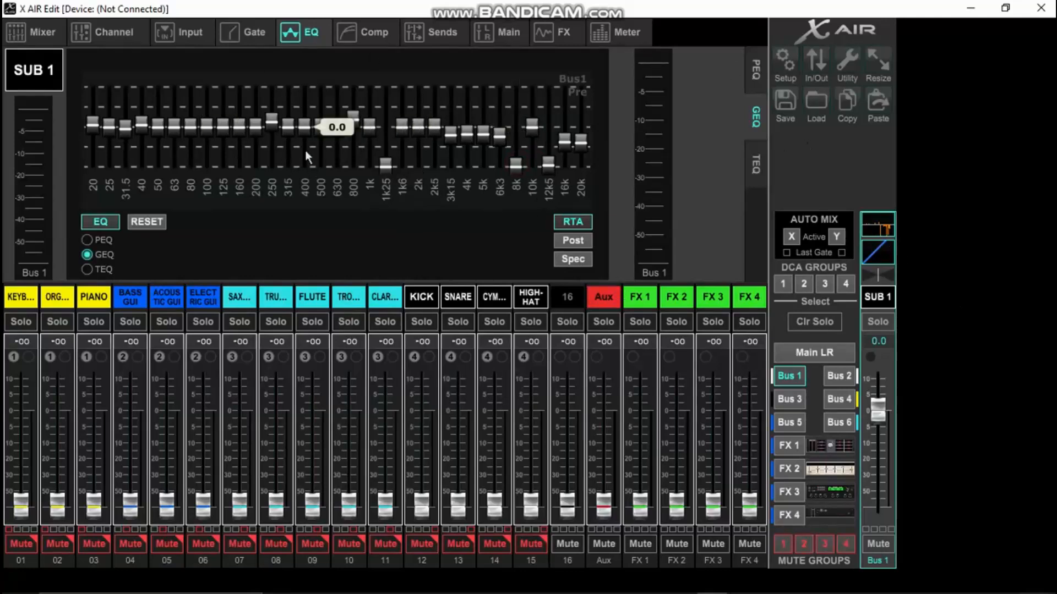
{"action": "left_click", "coordinate": [386, 105]}
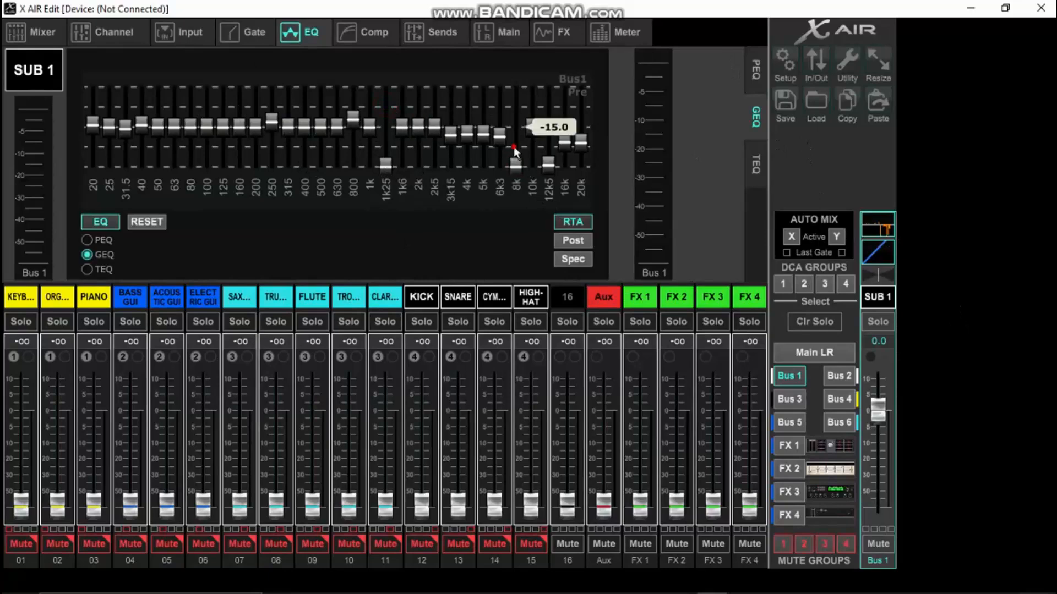
{"action": "left_click_drag", "start_coordinate": [548, 104], "coordinate": [549, 165]}
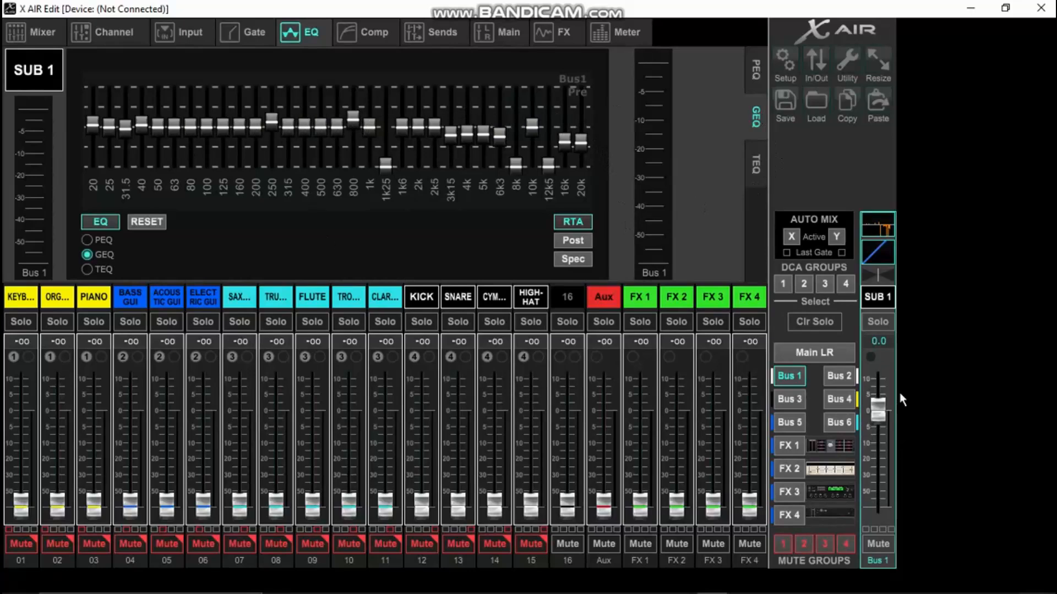
Copy Bus 1's settings and paste only the EQ to Bus 2
{"action": "left_click", "coordinate": [847, 102]}
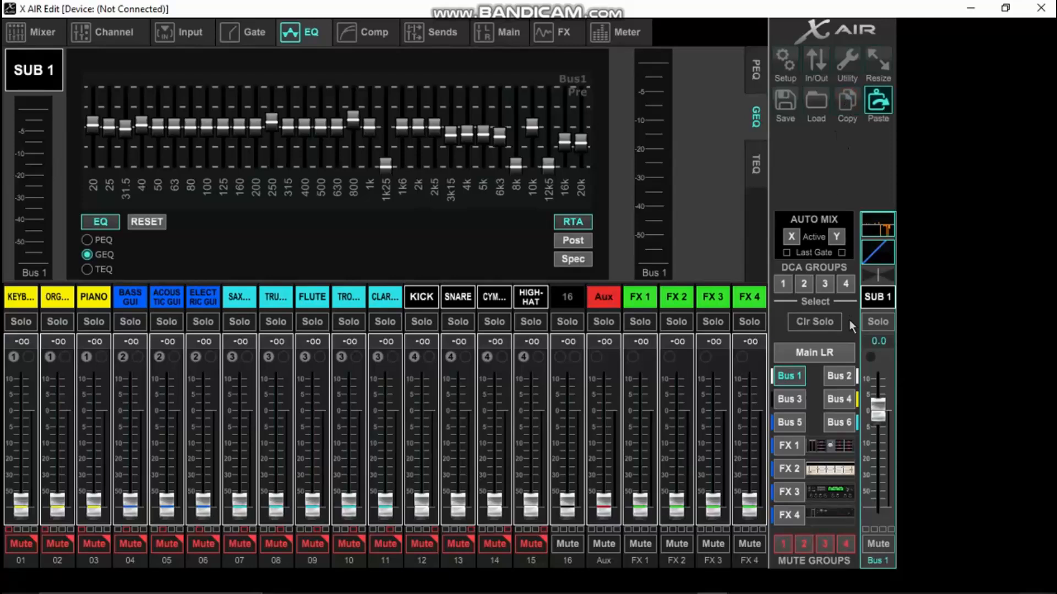
{"action": "left_click", "coordinate": [839, 376]}
{"action": "left_click", "coordinate": [880, 105]}
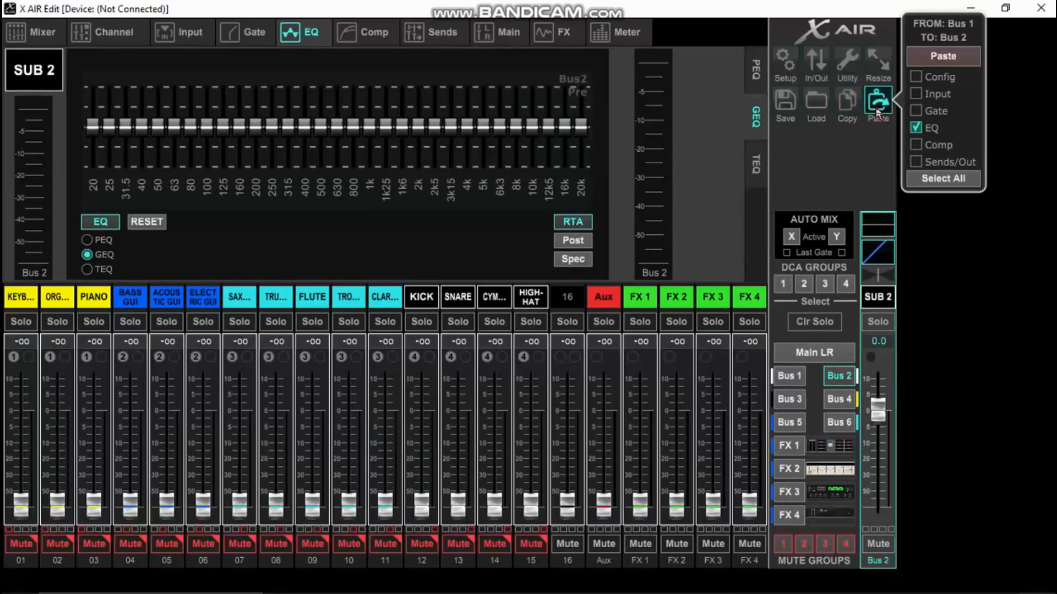
{"action": "left_click", "coordinate": [957, 60]}
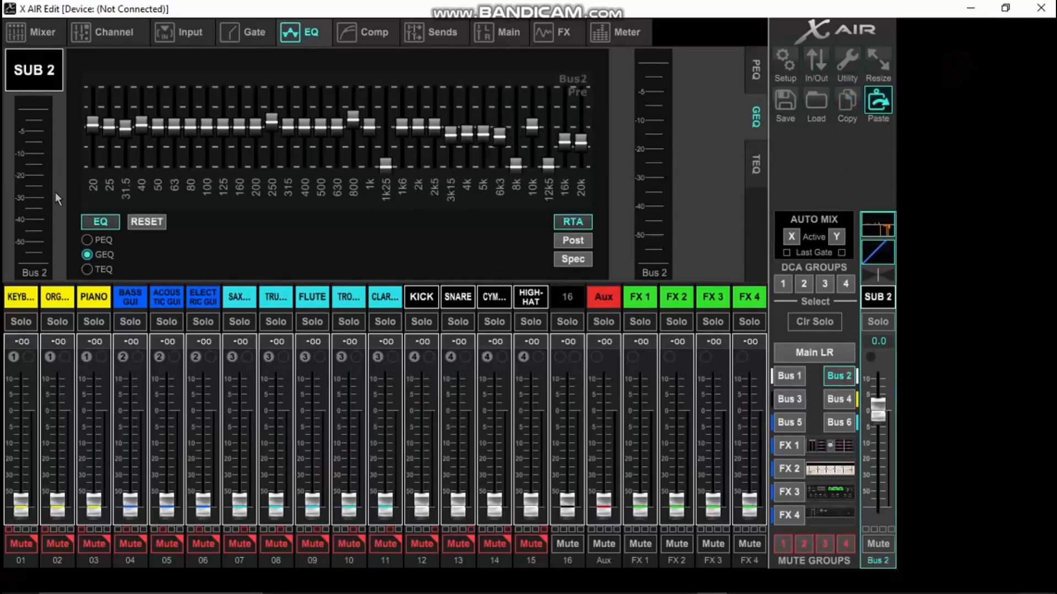
Compare the graphic EQ curves of Bus 1, Bus 2 and Bus 3
{"action": "left_click", "coordinate": [789, 376]}
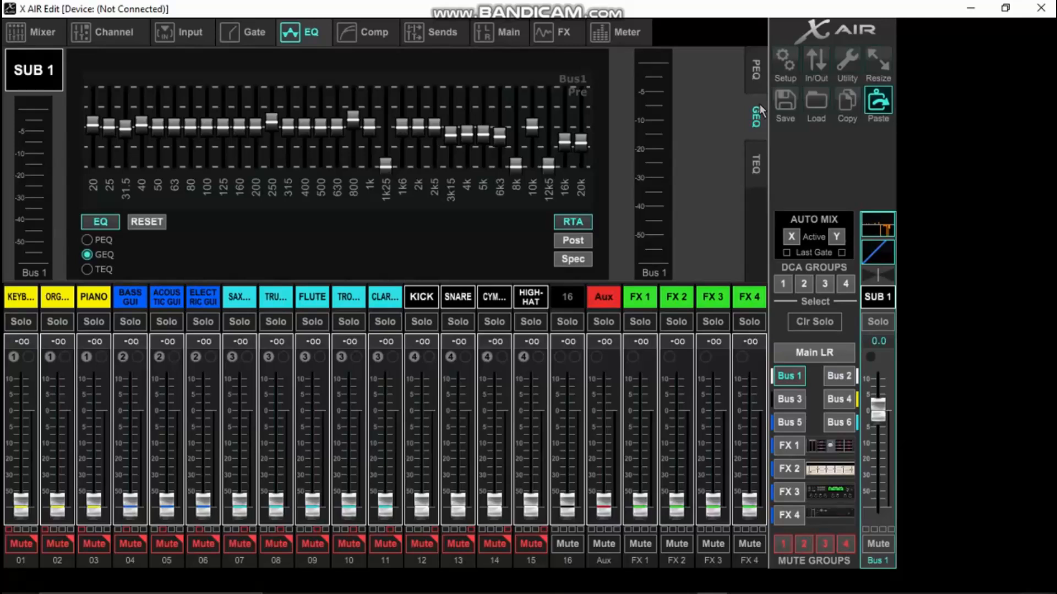
{"action": "left_click", "coordinate": [833, 380]}
{"action": "left_click", "coordinate": [784, 400]}
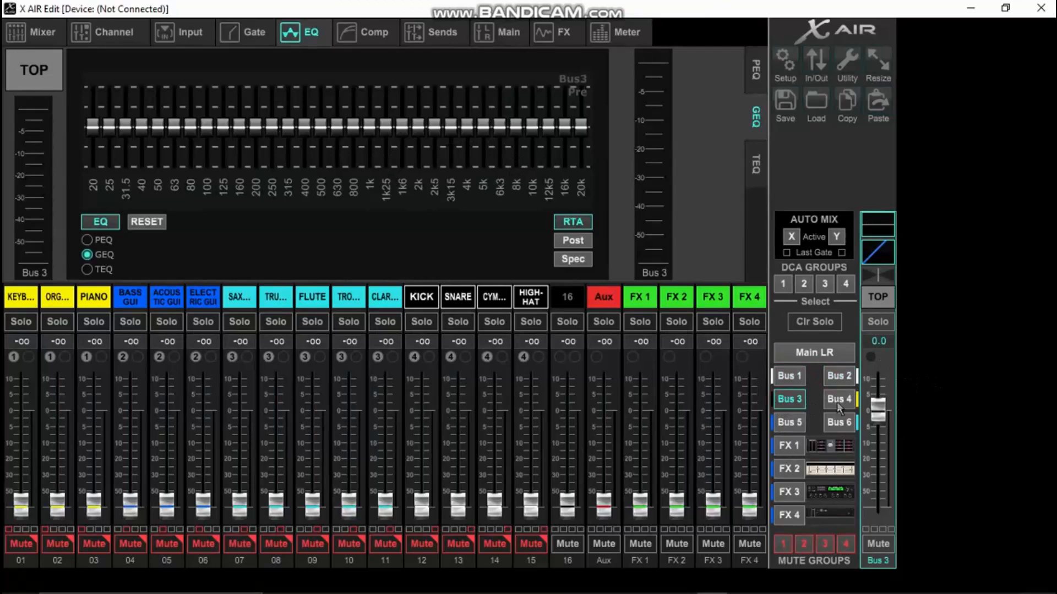
Lower the 1.6 kHz, 2 kHz and 2.5 kHz bands of Bus 2's graphic EQ slightly
{"action": "left_click", "coordinate": [847, 380]}
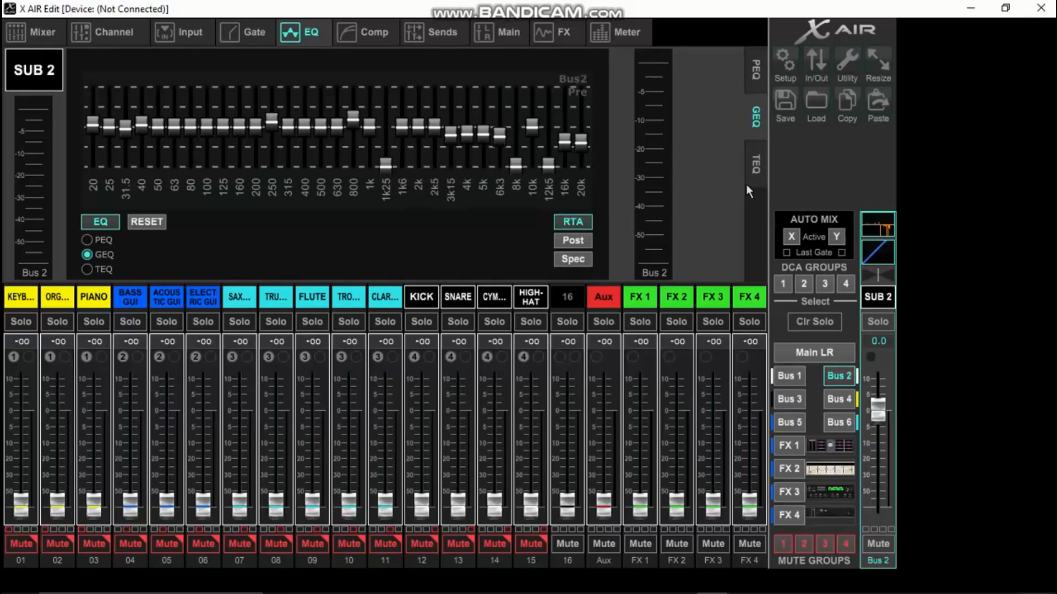
{"action": "mouse_move", "coordinate": [413, 132]}
{"action": "left_mouse_down"}
{"action": "mouse_move", "coordinate": [402, 131]}
{"action": "mouse_move", "coordinate": [435, 131]}
{"action": "left_mouse_up"}
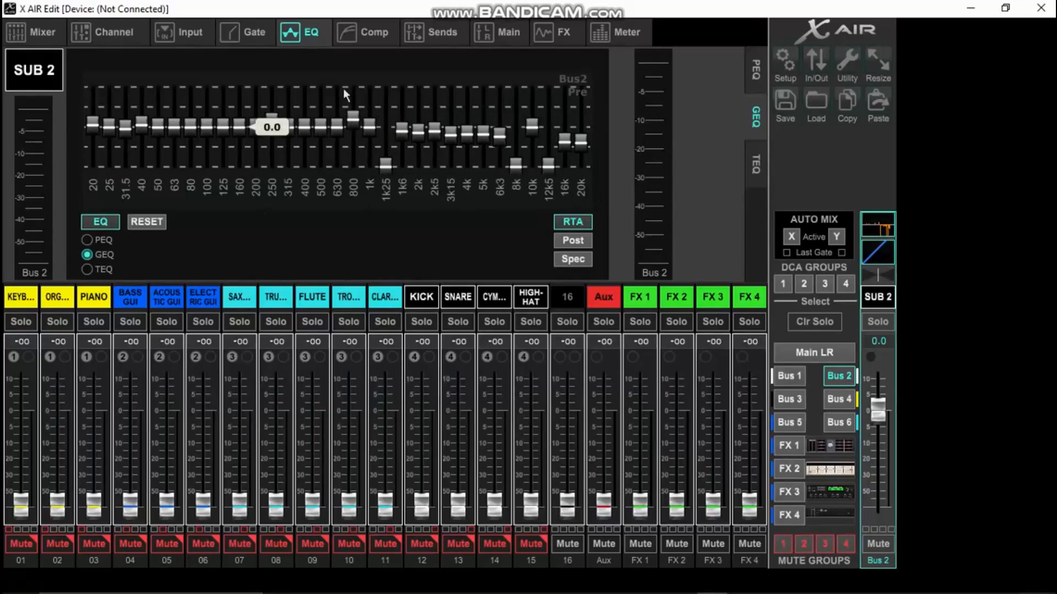
Review the EQ curves of the acoustic guitar, bass guitar, Bus 2, organs and piano
{"action": "left_click", "coordinate": [157, 300]}
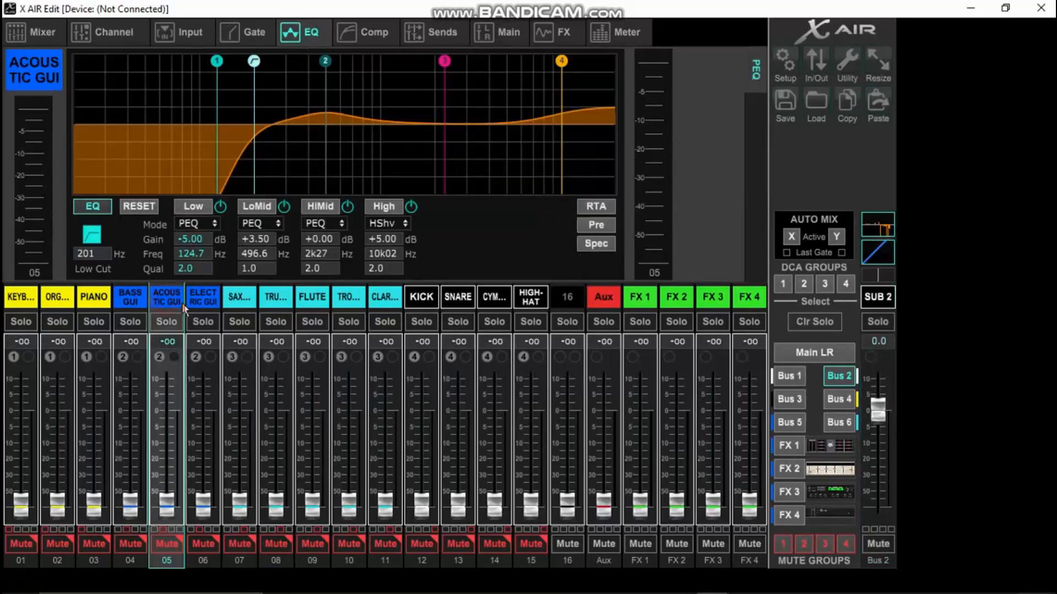
{"action": "left_click", "coordinate": [140, 299]}
{"action": "left_click", "coordinate": [44, 37]}
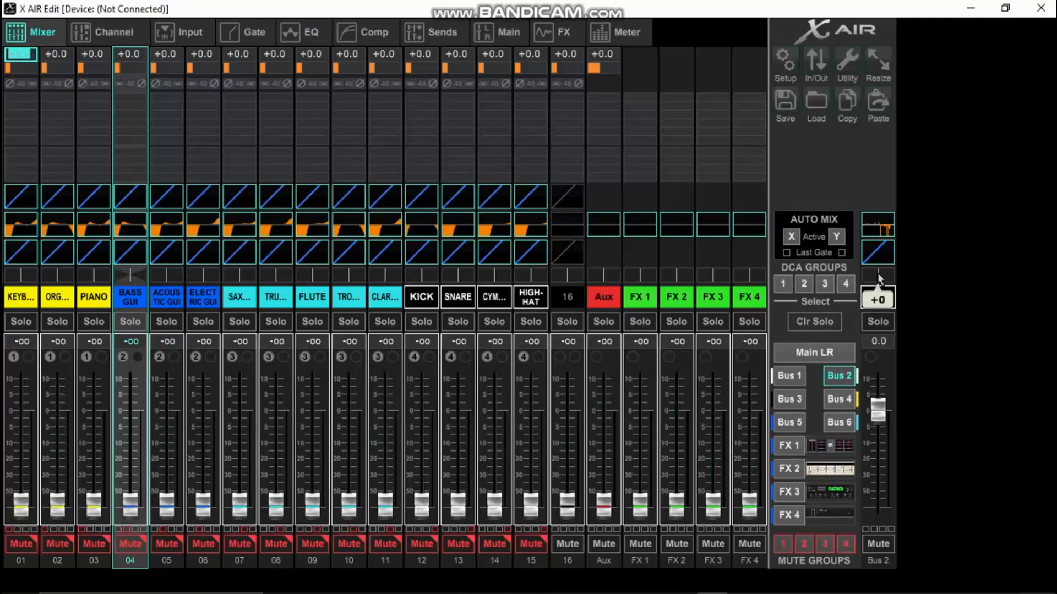
{"action": "left_click", "coordinate": [880, 226]}
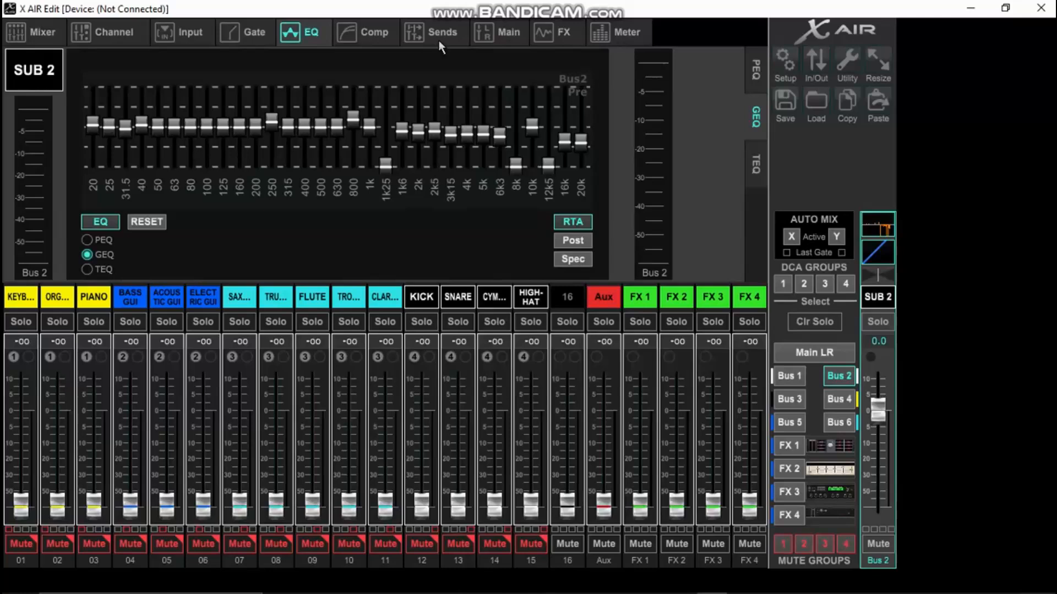
{"action": "left_click", "coordinate": [48, 297]}
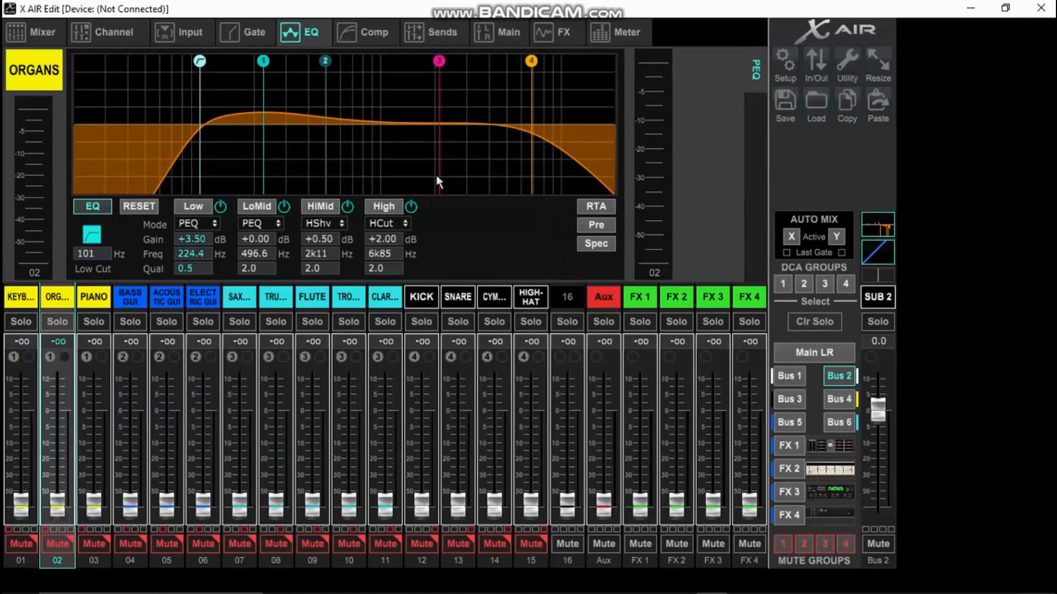
{"action": "left_click", "coordinate": [88, 300]}
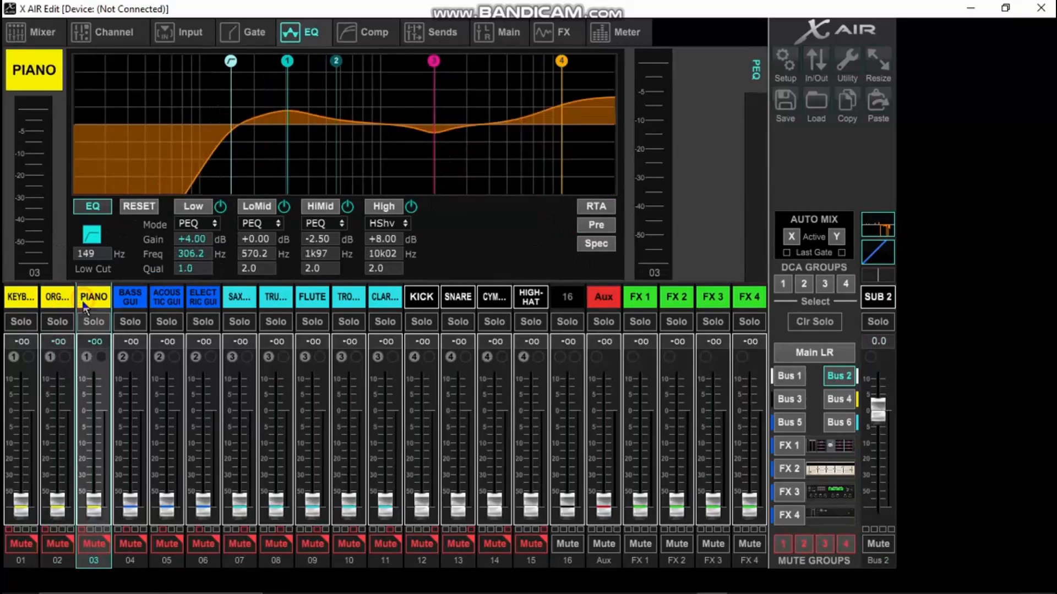
Review the keyboard channel's EQ curve and Bus 2's graphic EQ bands
{"action": "left_click", "coordinate": [14, 300]}
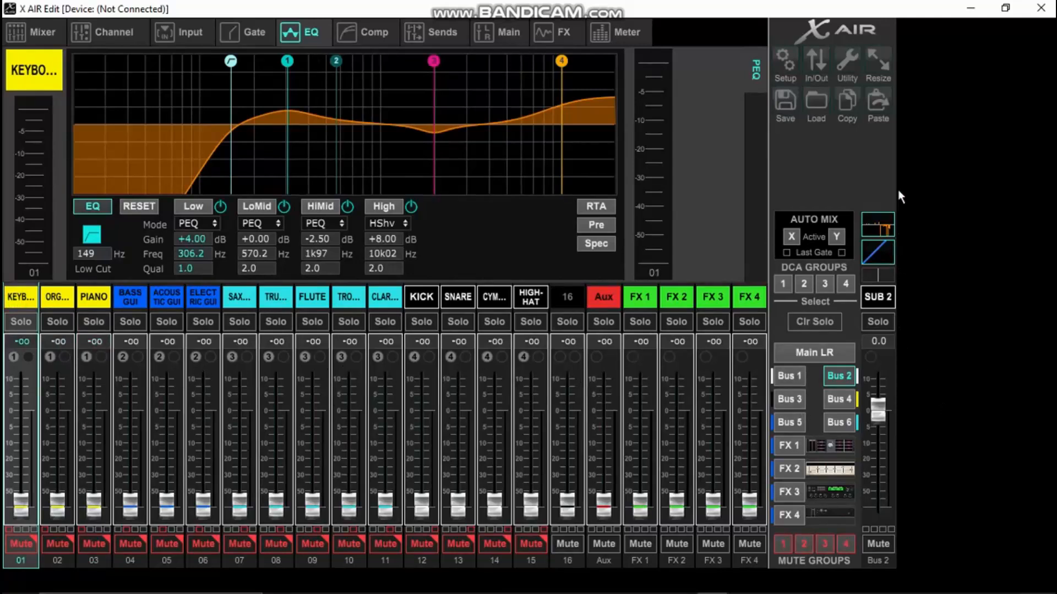
{"action": "left_click", "coordinate": [880, 220]}
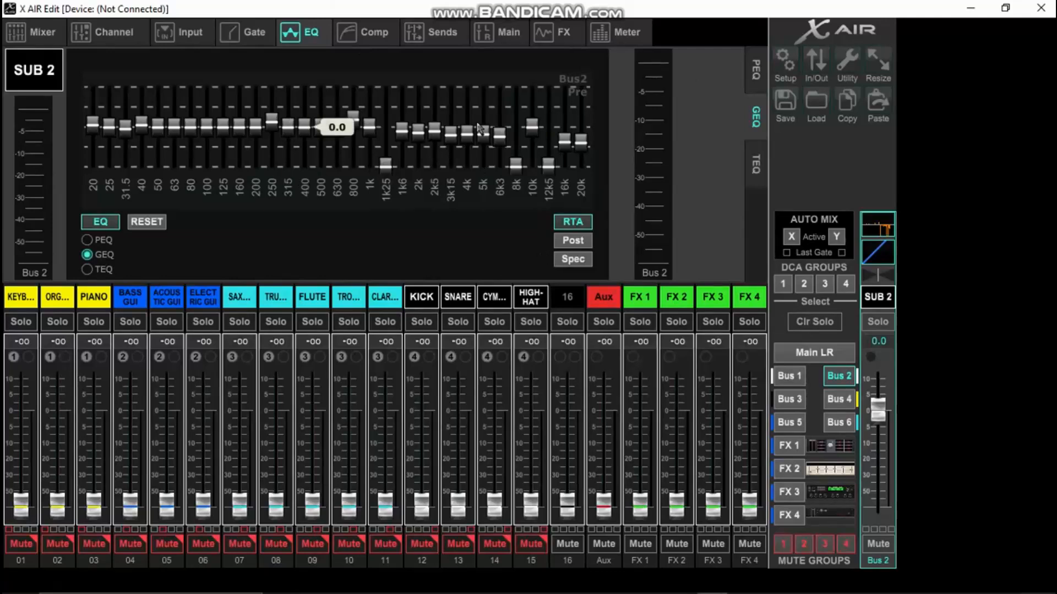
{"action": "mouse_move", "coordinate": [353, 122]}
{"action": "left_click", "coordinate": [368, 131]}
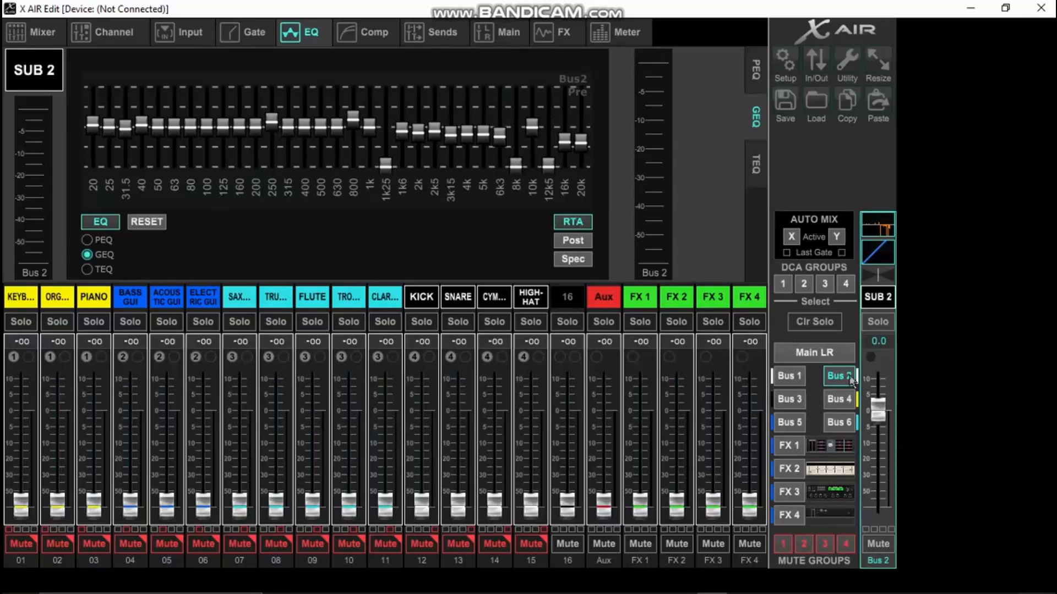
Compare the graphic EQs of Bus 3, Bus 4, Bus 5 and Bus 6, returning to Bus 3
{"action": "left_click", "coordinate": [804, 398]}
{"action": "left_click", "coordinate": [837, 399]}
{"action": "left_click", "coordinate": [797, 403]}
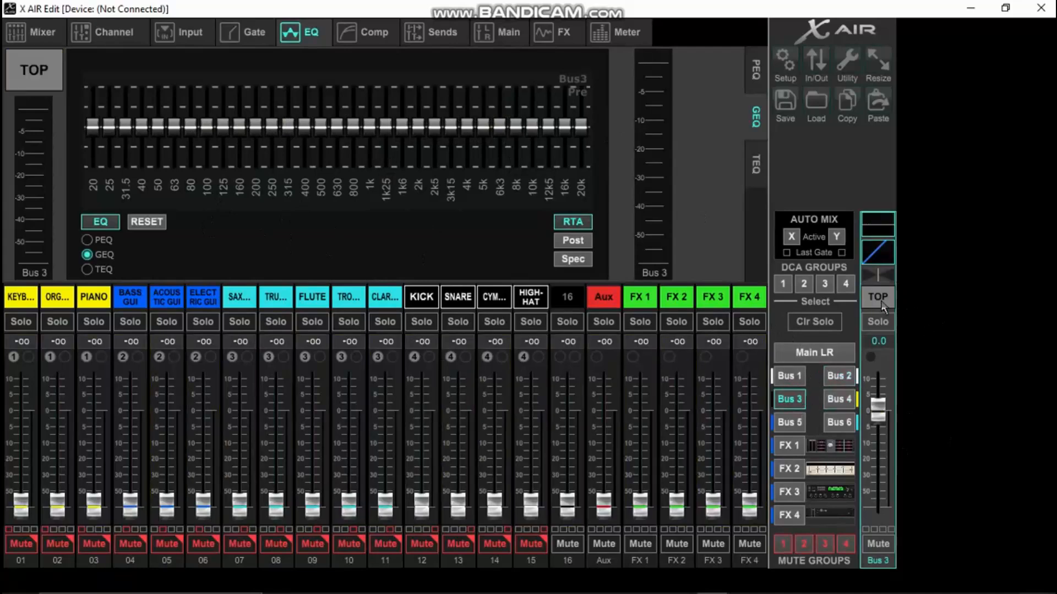
{"action": "left_click", "coordinate": [838, 399]}
{"action": "left_click", "coordinate": [839, 423]}
{"action": "left_click", "coordinate": [790, 424]}
{"action": "left_click", "coordinate": [836, 423]}
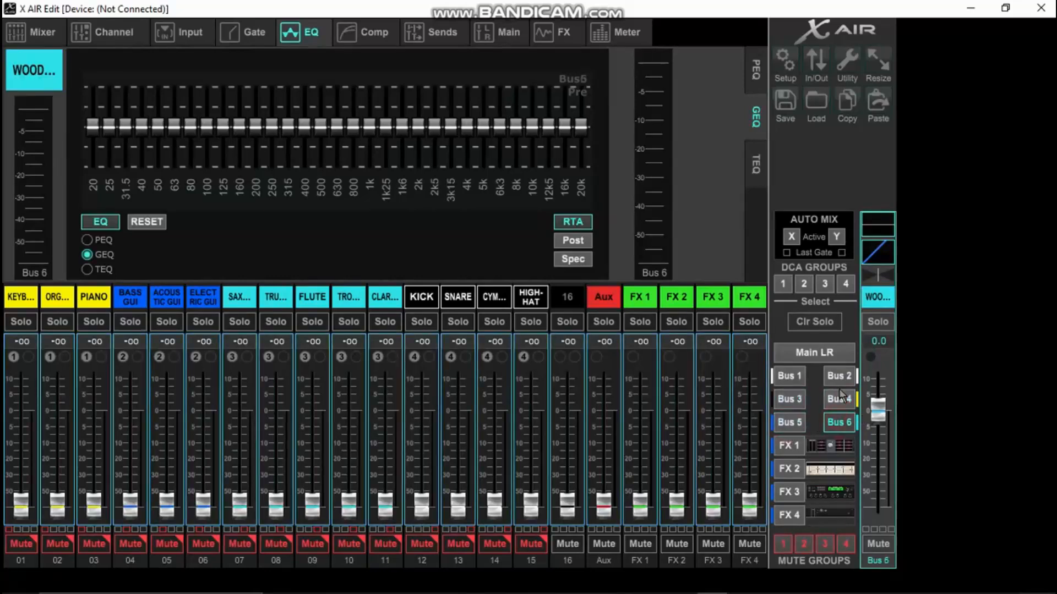
{"action": "left_click", "coordinate": [838, 399]}
{"action": "left_click", "coordinate": [779, 424]}
{"action": "left_click", "coordinate": [837, 423]}
{"action": "left_click", "coordinate": [840, 399]}
{"action": "left_click", "coordinate": [836, 423]}
{"action": "left_click", "coordinate": [784, 424]}
{"action": "left_click", "coordinate": [841, 425]}
{"action": "left_click", "coordinate": [840, 399]}
{"action": "left_click", "coordinate": [840, 423]}
{"action": "left_click", "coordinate": [801, 423]}
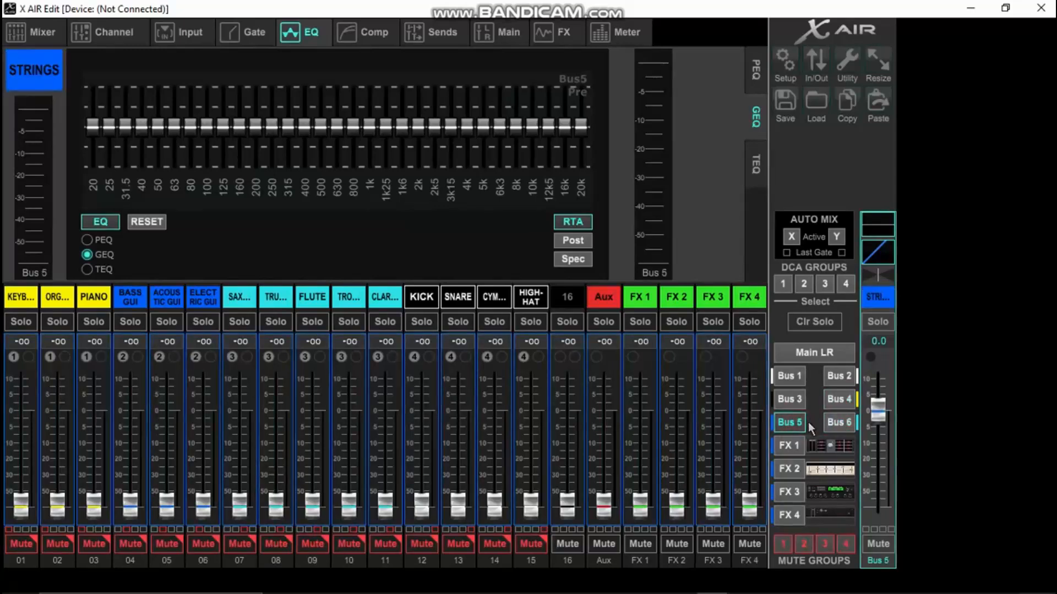
{"action": "left_click", "coordinate": [841, 400]}
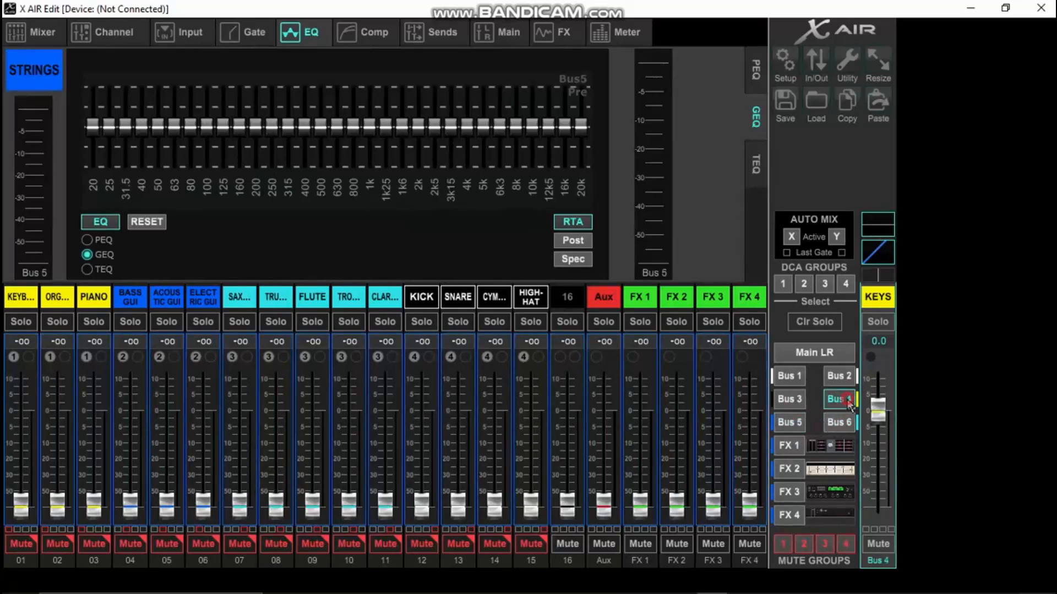
{"action": "left_click", "coordinate": [789, 404]}
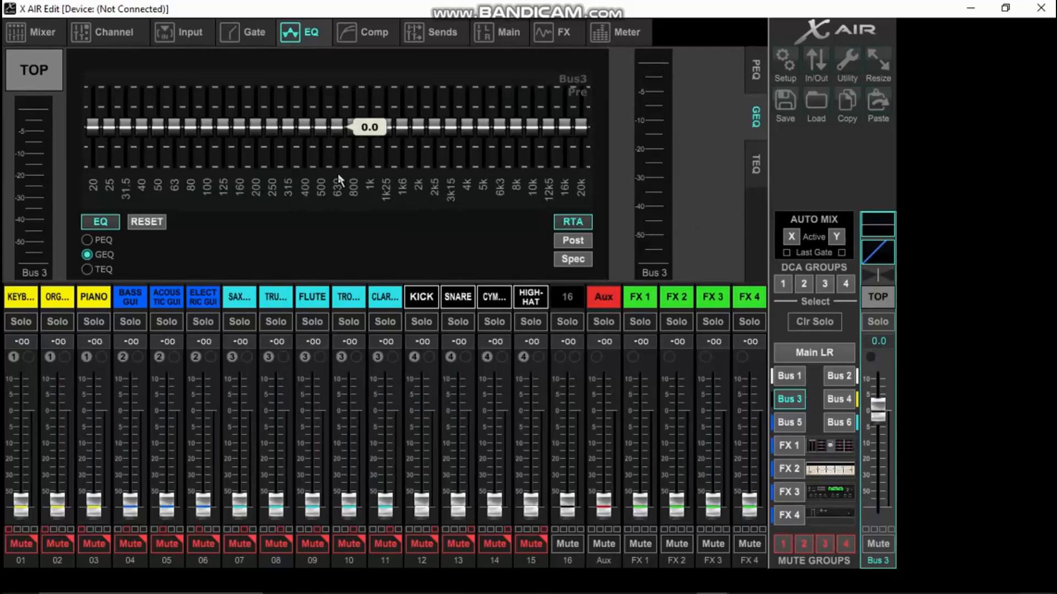
Try boosting the 160 Hz and 16 kHz bands of Bus 3's graphic EQ, and reset the EQ to flat
{"action": "key", "text": "alt+Tab"}
{"action": "key", "text": "alt+Tab"}
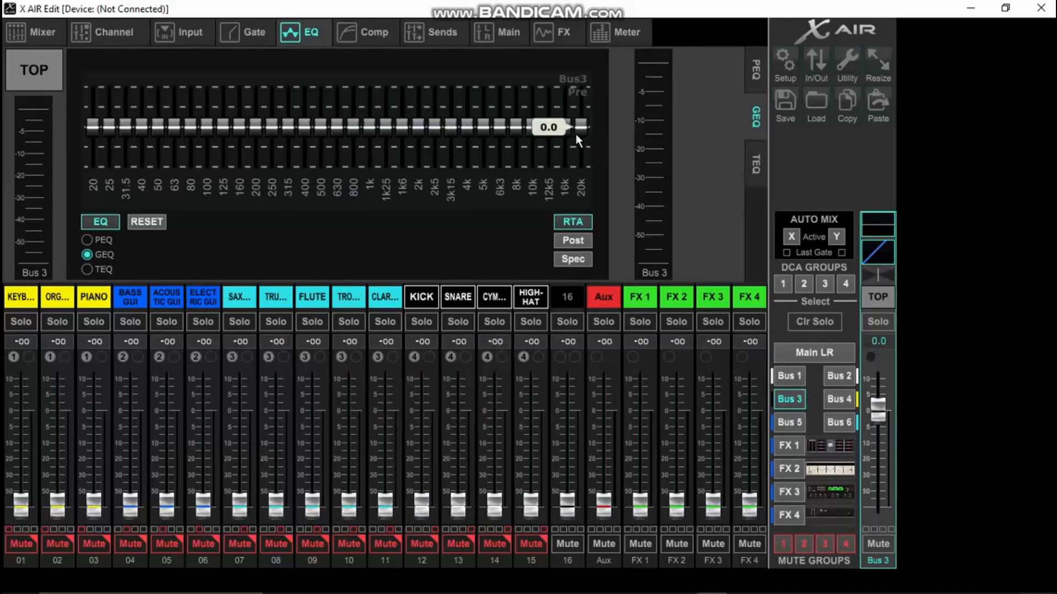
{"action": "left_click_drag", "start_coordinate": [564, 125], "coordinate": [564, 117]}
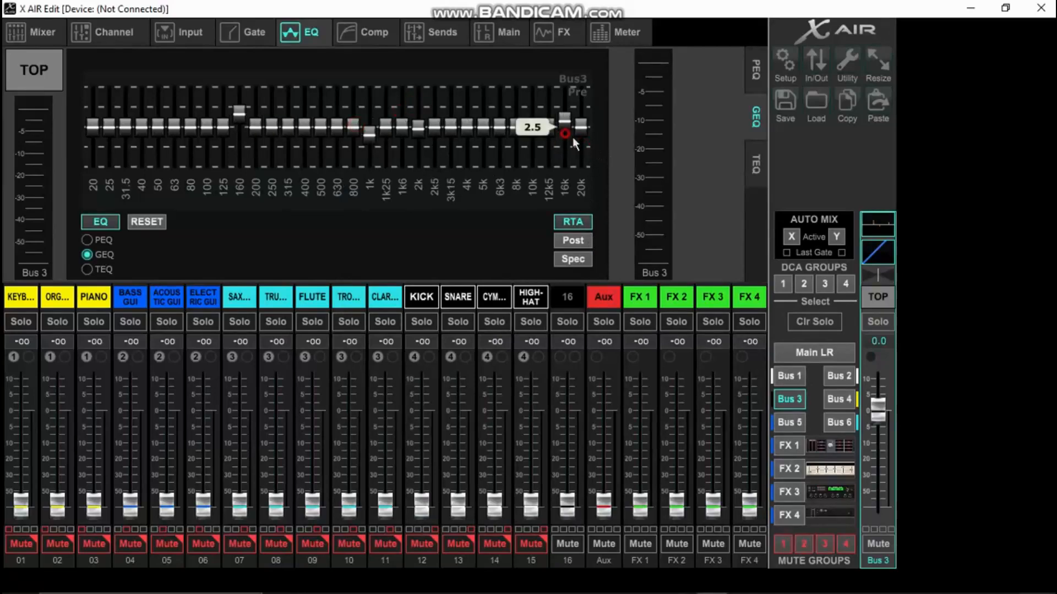
{"action": "left_click", "coordinate": [147, 221]}
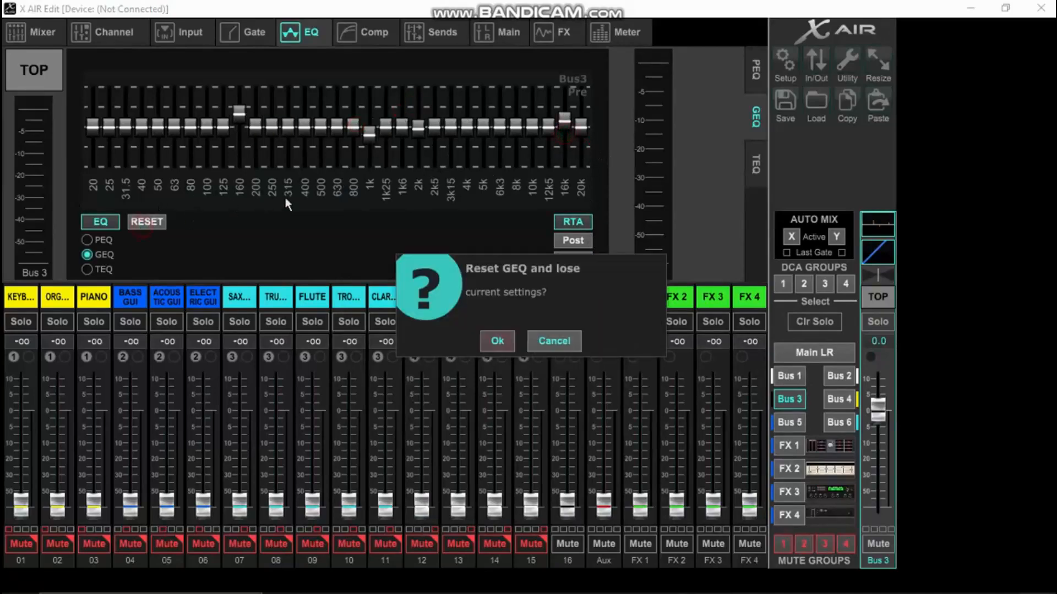
{"action": "left_click", "coordinate": [497, 341]}
{"action": "mouse_move", "coordinate": [569, 127]}
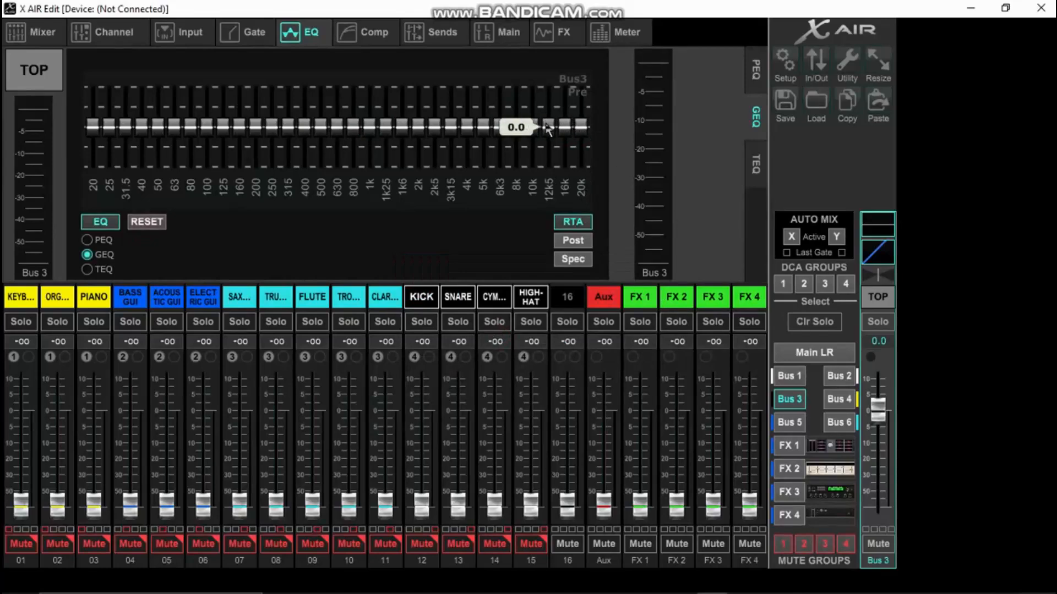
Cut the 1.25 kHz, 8 kHz and 12.5 kHz bands of Bus 3's graphic EQ to -15 dB, following Bus 2's curve
{"action": "left_click", "coordinate": [840, 378]}
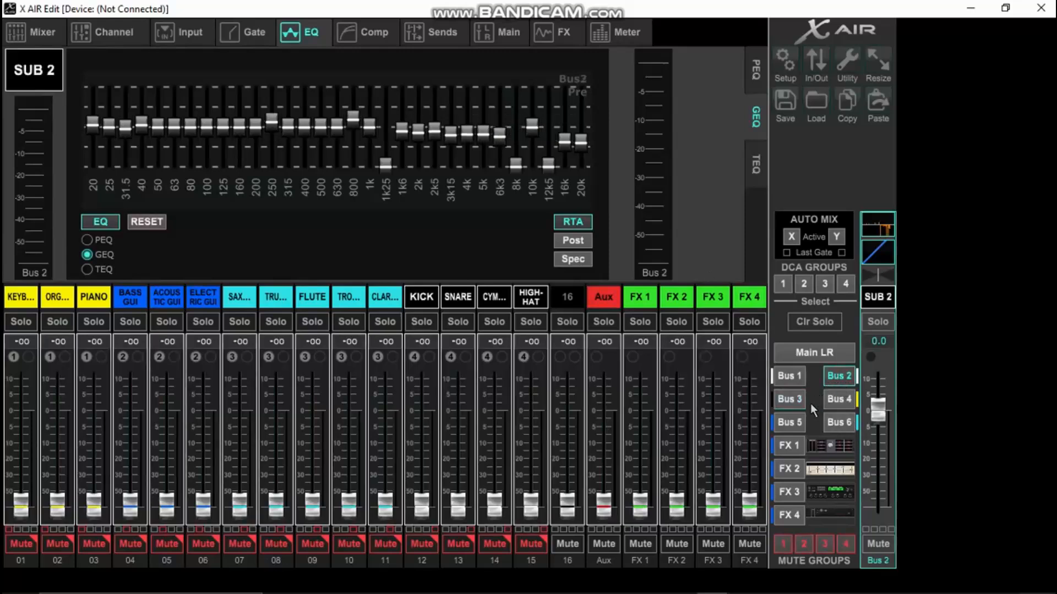
{"action": "left_click", "coordinate": [793, 400]}
{"action": "left_click_drag", "start_coordinate": [552, 133], "coordinate": [546, 239]}
{"action": "left_click_drag", "start_coordinate": [519, 131], "coordinate": [514, 273]}
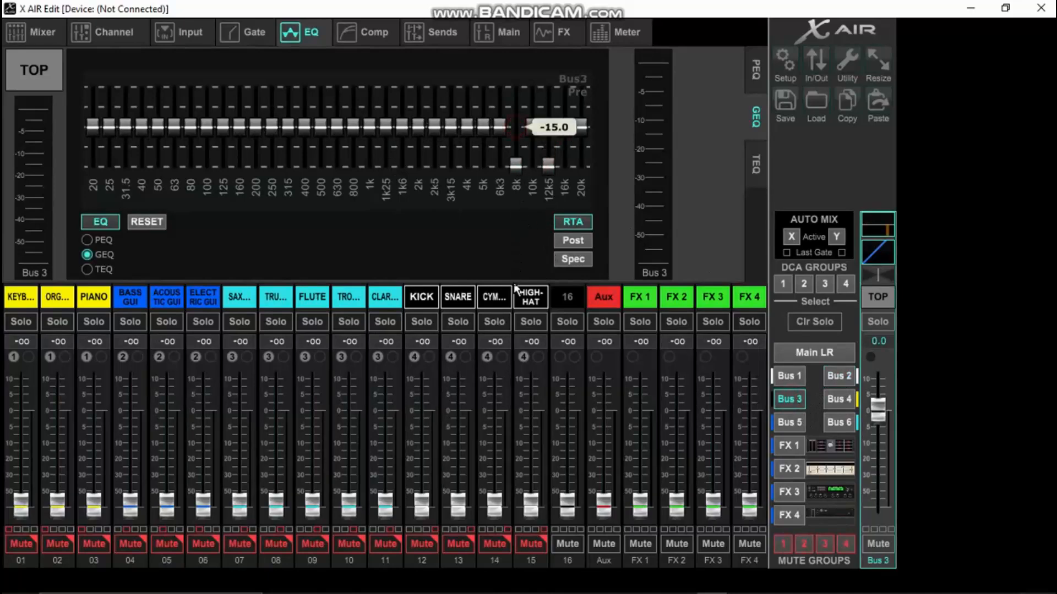
{"action": "left_click_drag", "start_coordinate": [387, 131], "coordinate": [374, 230]}
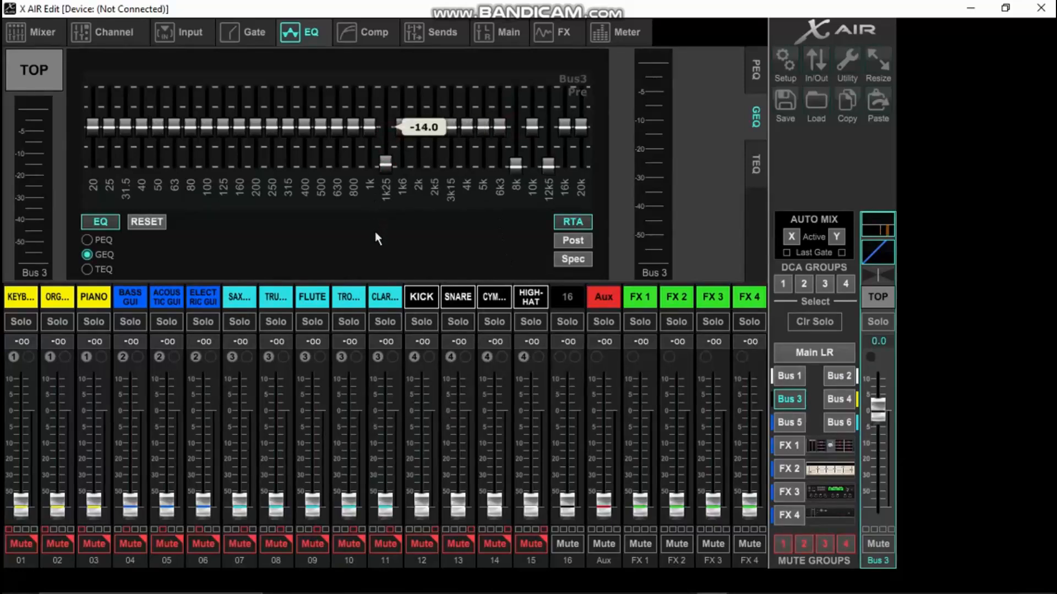
{"action": "left_click", "coordinate": [387, 139]}
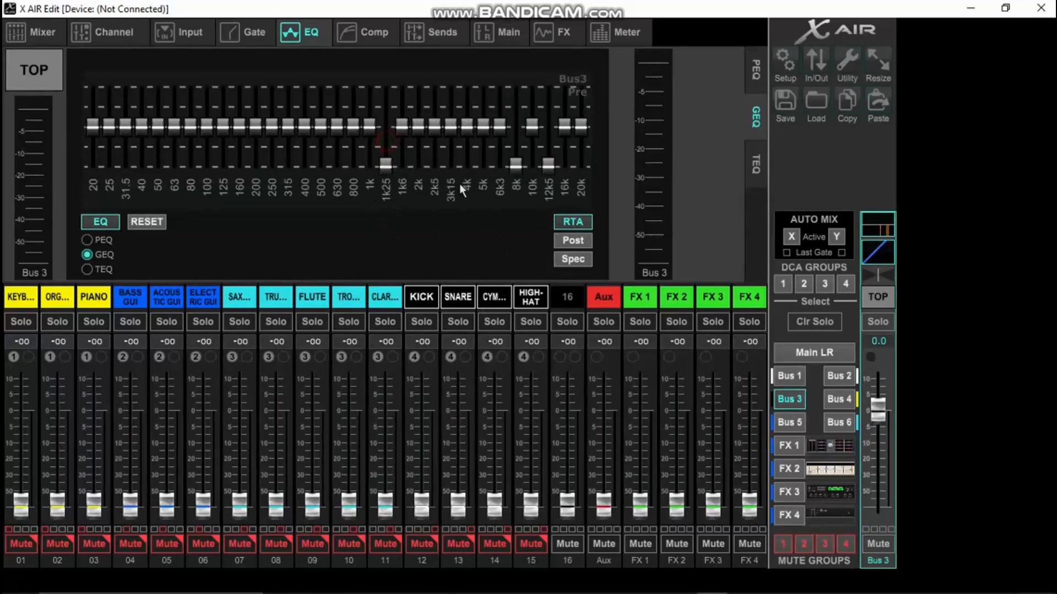
{"action": "left_click", "coordinate": [512, 147]}
{"action": "mouse_move", "coordinate": [554, 117]}
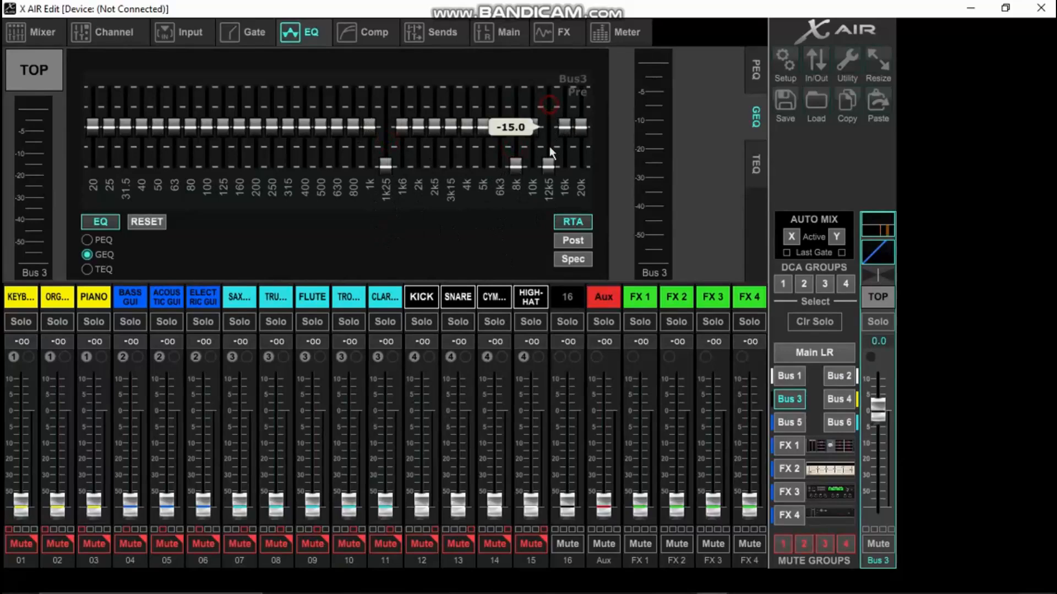
{"action": "left_click", "coordinate": [549, 191]}
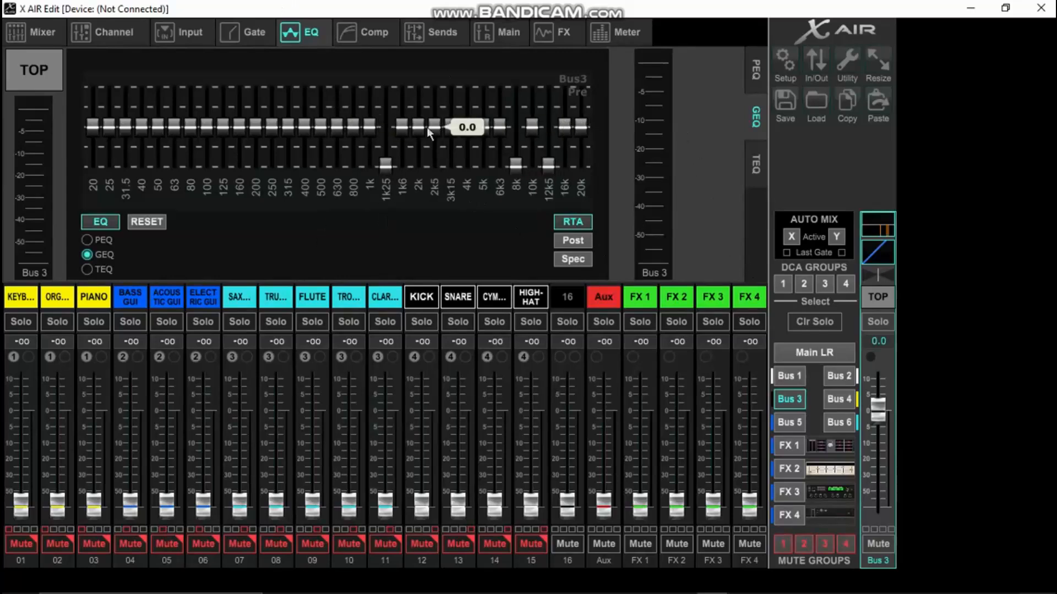
Return the 1.25 kHz, 8 kHz and 12.5 kHz bands of Bus 3's graphic EQ to 0 dB
{"action": "mouse_move", "coordinate": [390, 169]}
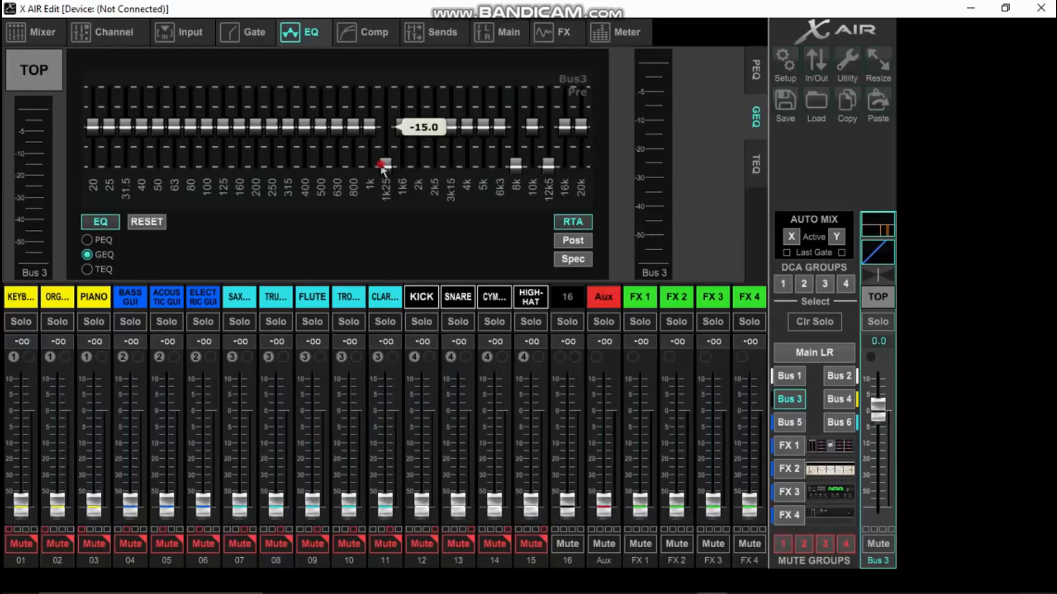
{"action": "double_click", "coordinate": [384, 165]}
{"action": "double_click", "coordinate": [519, 167]}
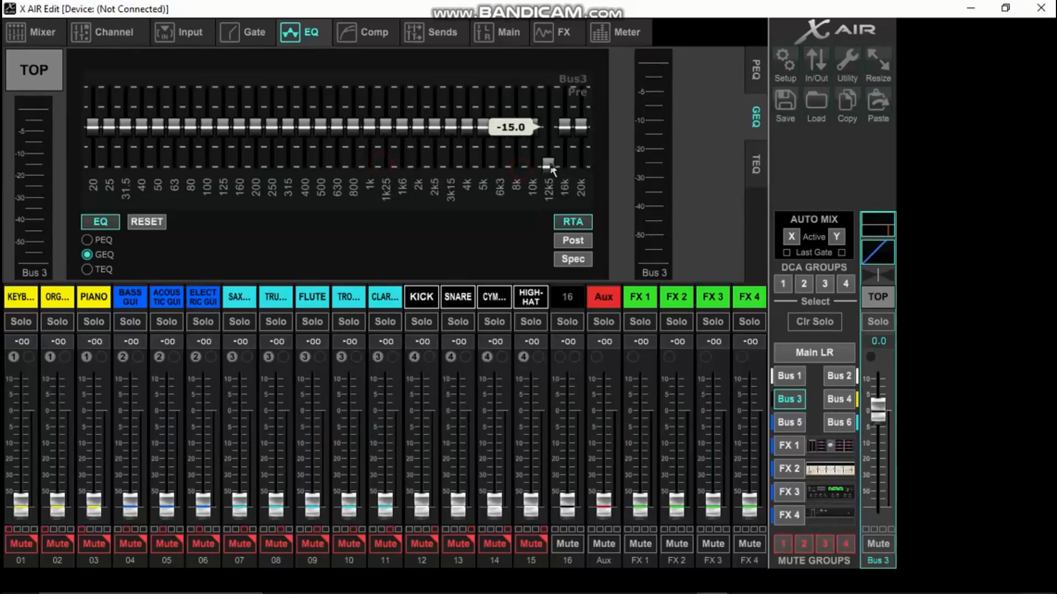
{"action": "left_click_drag", "start_coordinate": [519, 120], "coordinate": [520, 293]}
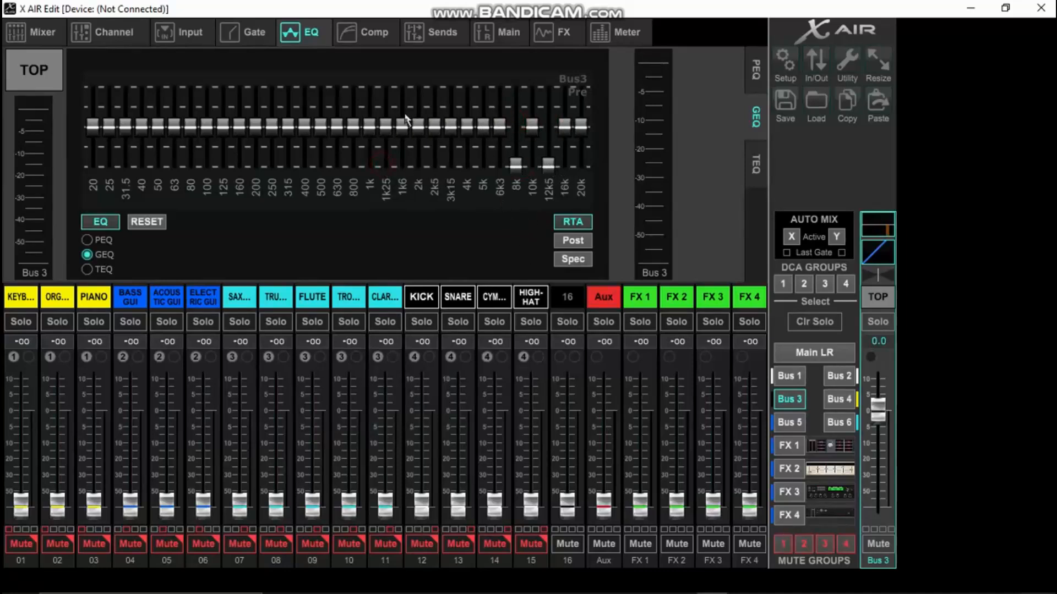
{"action": "double_click", "coordinate": [515, 165]}
{"action": "double_click", "coordinate": [549, 164]}
Raise the 8 kHz and 12.5 kHz bands of Bus 2's graphic EQ to a moderate cut and set 1.25 kHz to -7.5 dB
{"action": "left_click", "coordinate": [821, 357]}
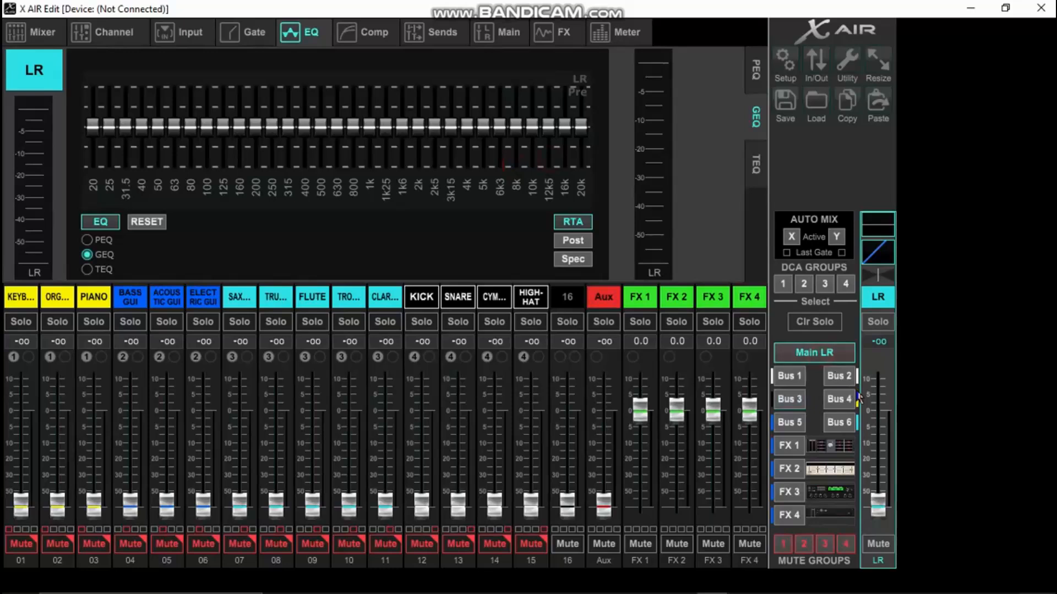
{"action": "left_click", "coordinate": [789, 376]}
{"action": "left_click", "coordinate": [839, 376]}
{"action": "left_click_drag", "start_coordinate": [541, 168], "coordinate": [547, 120]}
{"action": "left_click", "coordinate": [521, 164]}
{"action": "left_click_drag", "start_coordinate": [520, 168], "coordinate": [518, 152]}
{"action": "left_click_drag", "start_coordinate": [380, 168], "coordinate": [394, 125]}
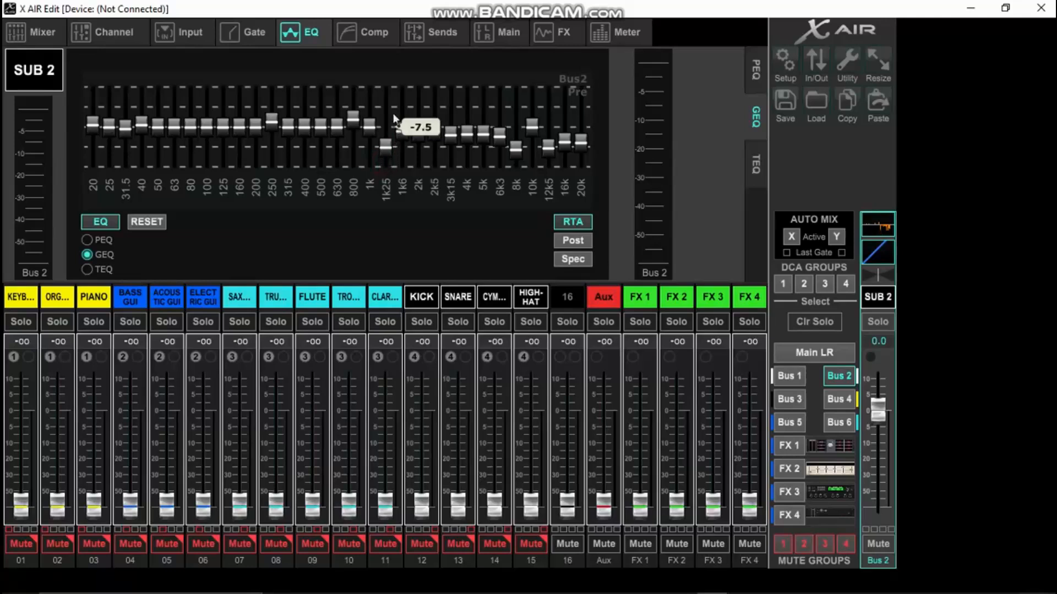
Lower the 1.25 kHz, 8 kHz and 12.5 kHz bands of Bus 3's graphic EQ to a moderate cut
{"action": "left_click", "coordinate": [805, 400]}
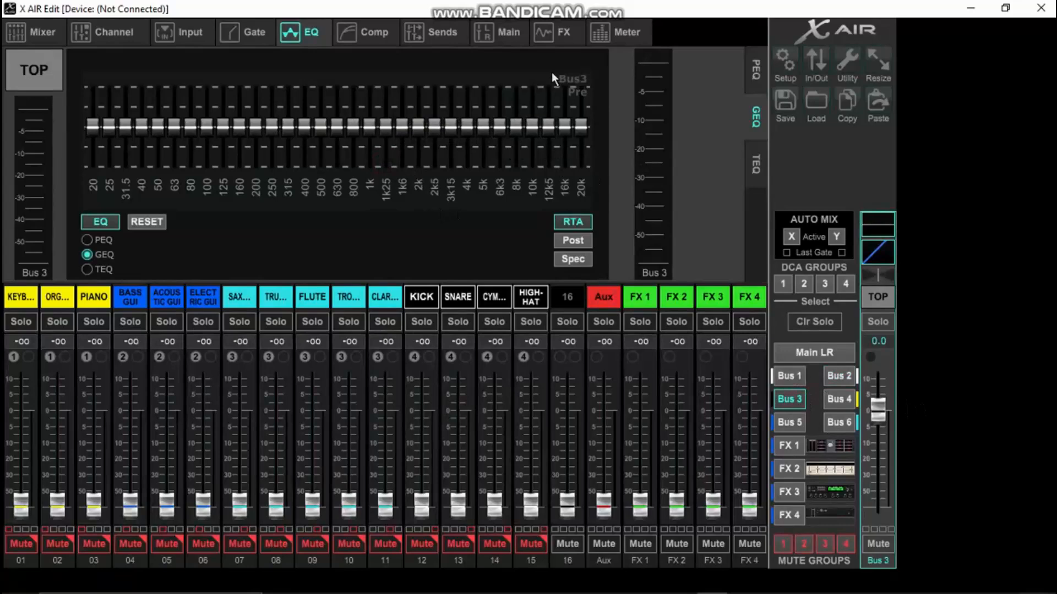
{"action": "left_click_drag", "start_coordinate": [548, 127], "coordinate": [549, 191]}
{"action": "left_click_drag", "start_coordinate": [515, 127], "coordinate": [526, 174]}
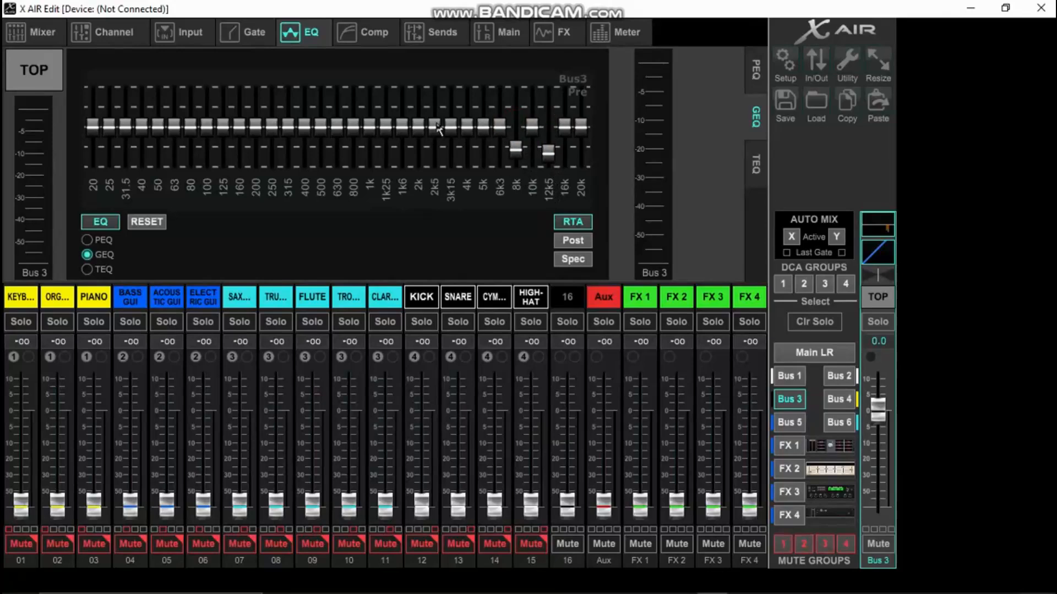
{"action": "left_click_drag", "start_coordinate": [382, 130], "coordinate": [381, 188]}
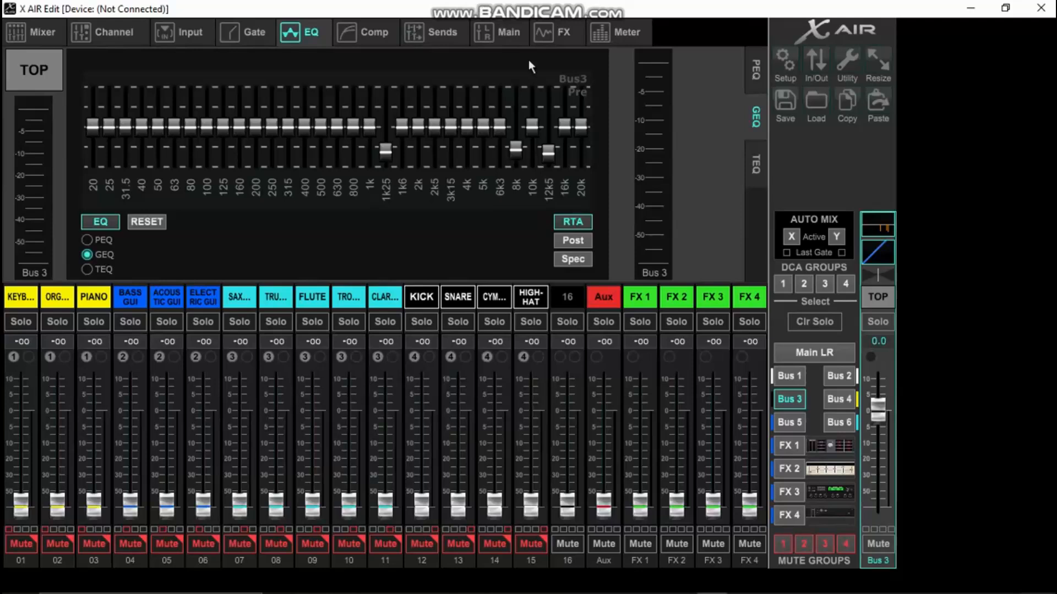
Lower Bus 3's 31.5 Hz to 160 Hz graphic EQ bands slightly and cut 20 Hz and 25 Hz to the minimum
{"action": "mouse_move", "coordinate": [92, 126]}
{"action": "left_mouse_down"}
{"action": "mouse_move", "coordinate": [88, 158]}
{"action": "mouse_move", "coordinate": [107, 141]}
{"action": "mouse_move", "coordinate": [146, 134]}
{"action": "mouse_move", "coordinate": [183, 147]}
{"action": "mouse_move", "coordinate": [241, 128]}
{"action": "mouse_move", "coordinate": [223, 149]}
{"action": "left_mouse_up"}
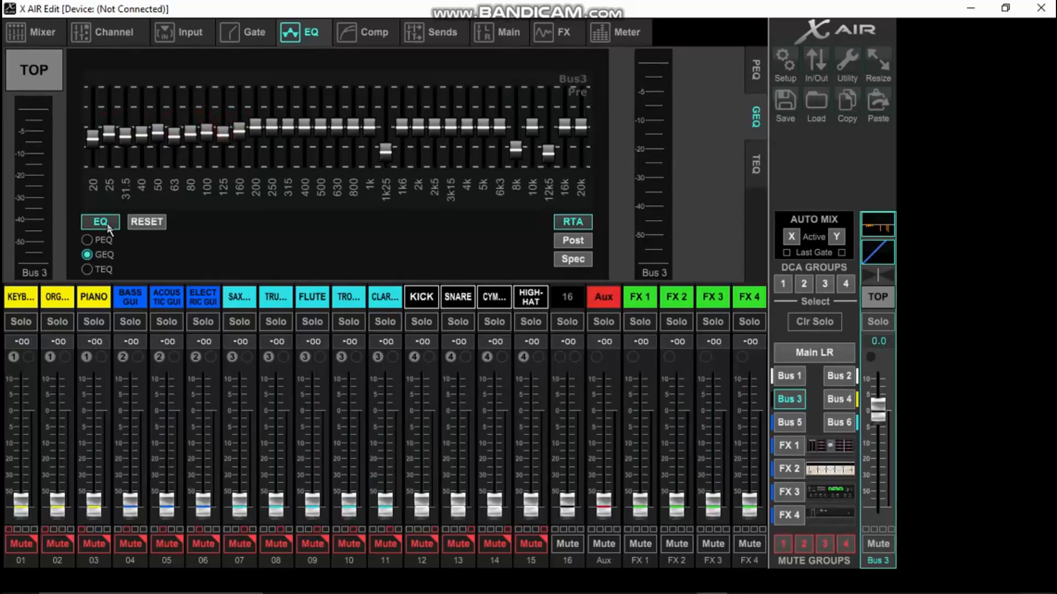
{"action": "left_click_drag", "start_coordinate": [93, 134], "coordinate": [92, 250]}
{"action": "left_click_drag", "start_coordinate": [110, 135], "coordinate": [110, 251]}
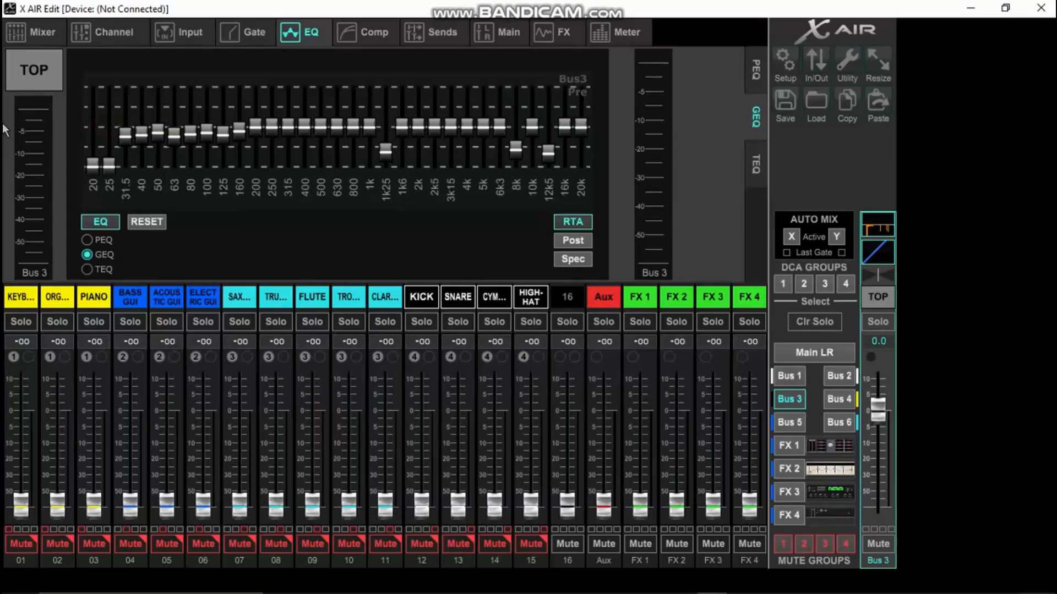
Lower Bus 3's 16 kHz and 20 kHz bands slightly and raise 20 Hz and 25 Hz a little from the minimum
{"action": "left_click_drag", "start_coordinate": [580, 127], "coordinate": [562, 134]}
{"action": "left_click", "coordinate": [564, 124]}
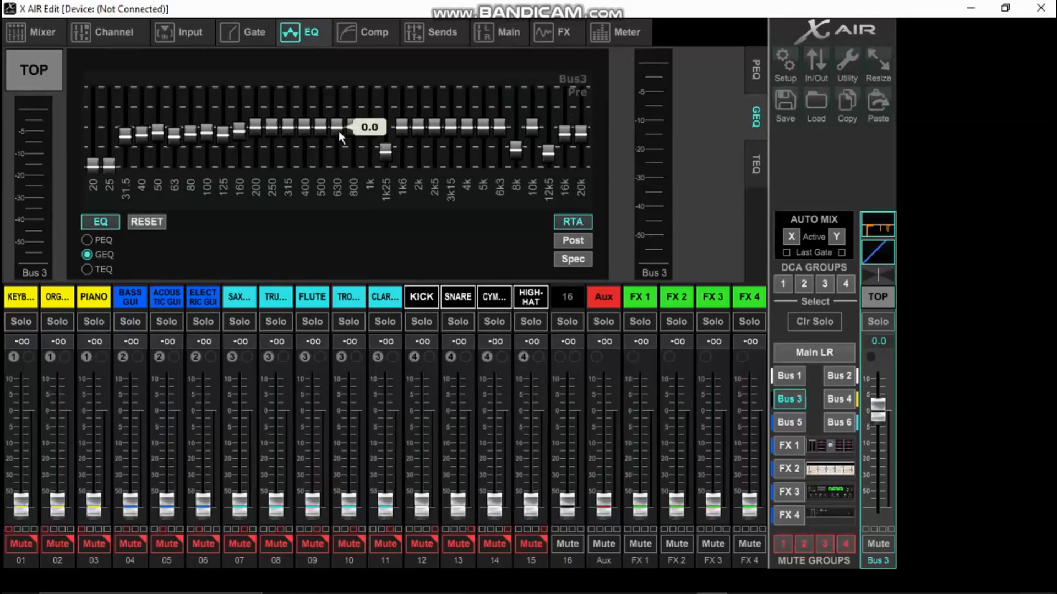
{"action": "left_click_drag", "start_coordinate": [92, 164], "coordinate": [109, 159]}
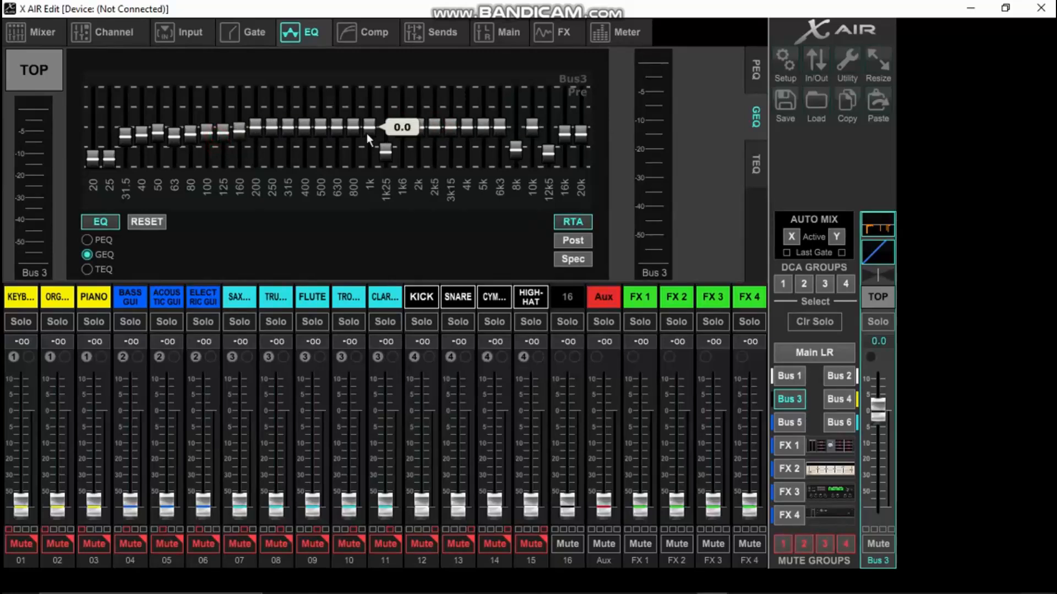
Raise Bus 3's 500 Hz, 630 Hz, 4 kHz and 5 kHz bands slightly and lower 1 kHz and 63 Hz to 160 Hz slightly
{"action": "scroll", "coordinate": [370, 132], "scroll_direction": "down", "scroll_amount": 5}
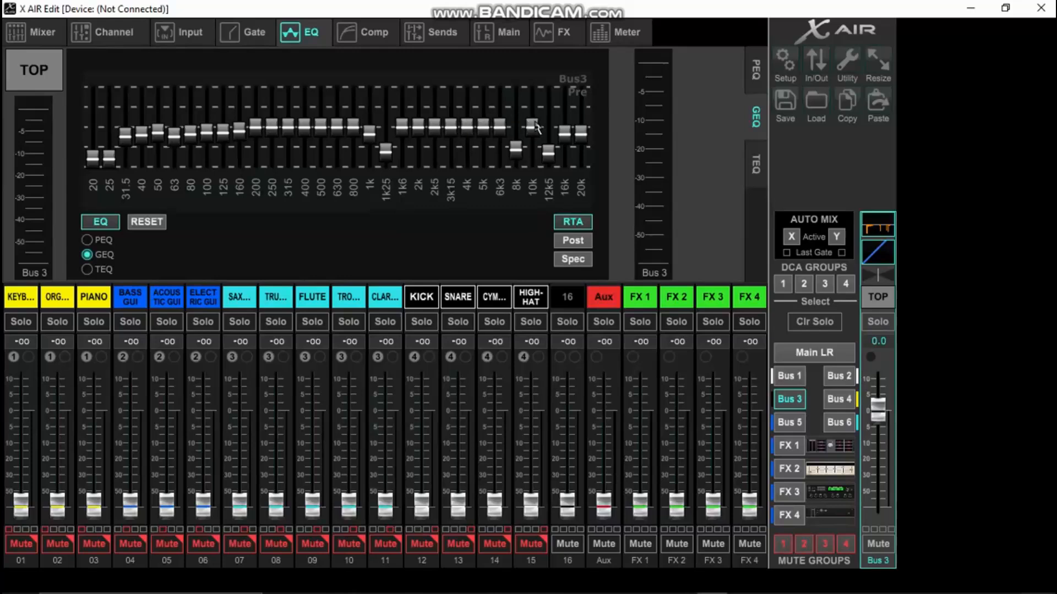
{"action": "scroll", "coordinate": [482, 126], "scroll_direction": "up", "scroll_amount": 3}
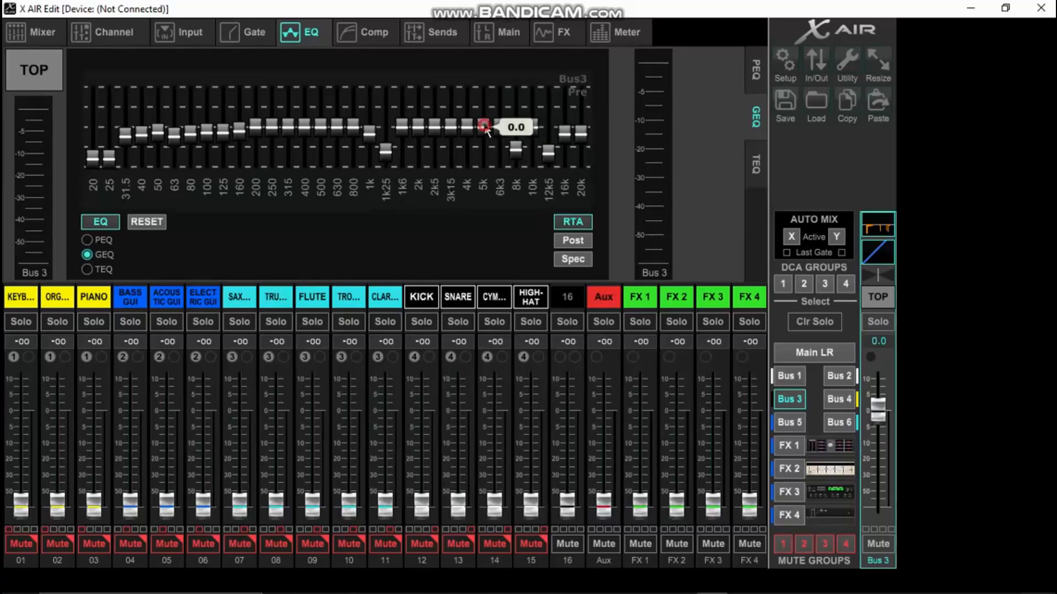
{"action": "scroll", "coordinate": [467, 122], "scroll_direction": "up", "scroll_amount": 3}
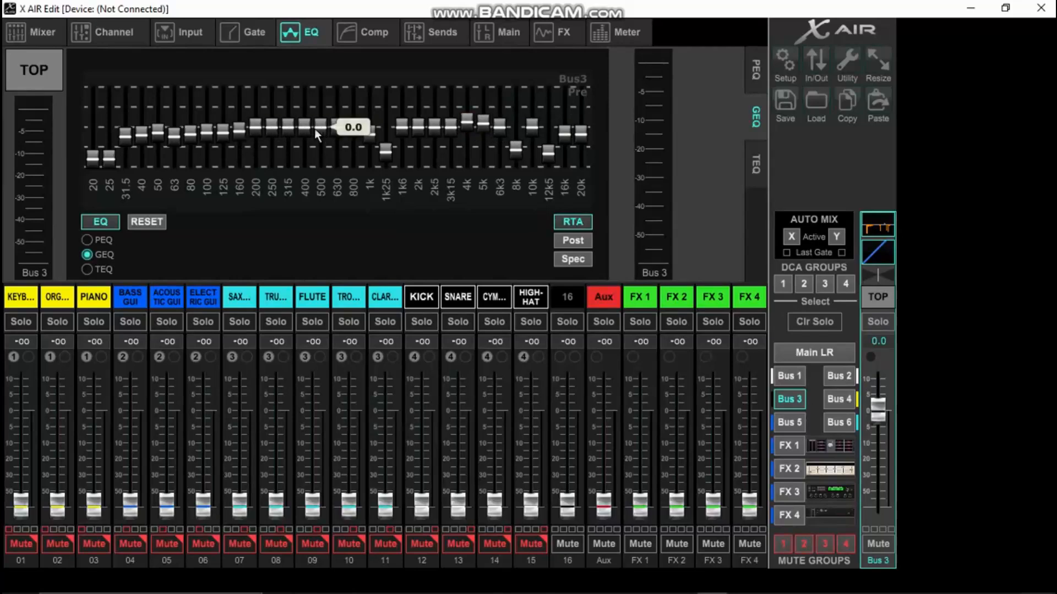
{"action": "scroll", "coordinate": [321, 132], "scroll_direction": "up", "scroll_amount": 3}
{"action": "scroll", "coordinate": [336, 126], "scroll_direction": "up", "scroll_amount": 2}
{"action": "scroll", "coordinate": [336, 122], "scroll_direction": "up", "scroll_amount": 1}
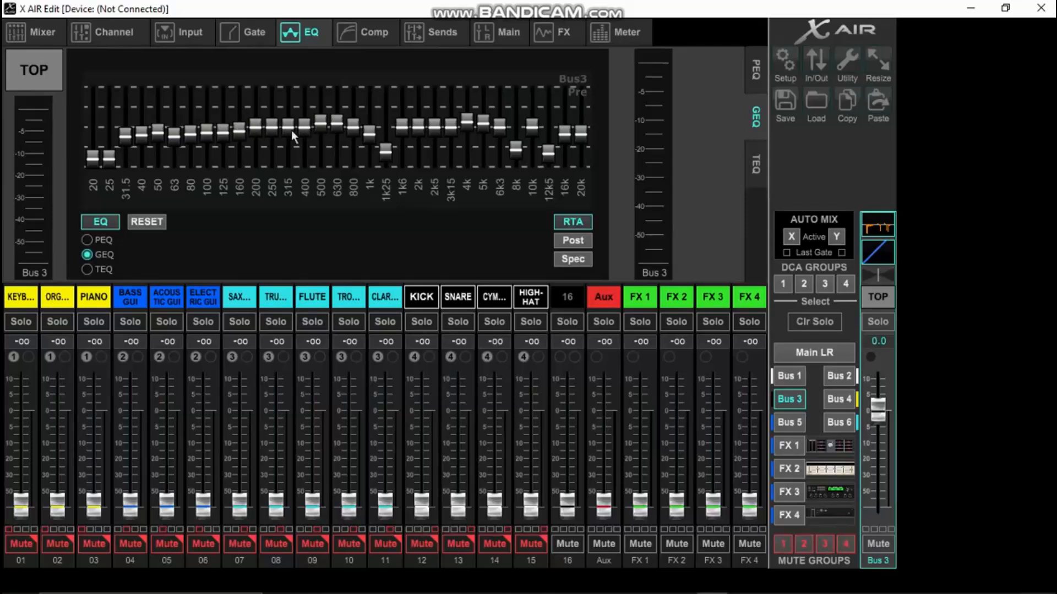
{"action": "mouse_move", "coordinate": [174, 138]}
{"action": "left_mouse_down"}
{"action": "mouse_move", "coordinate": [226, 156]}
{"action": "mouse_move", "coordinate": [240, 150]}
{"action": "left_mouse_up"}
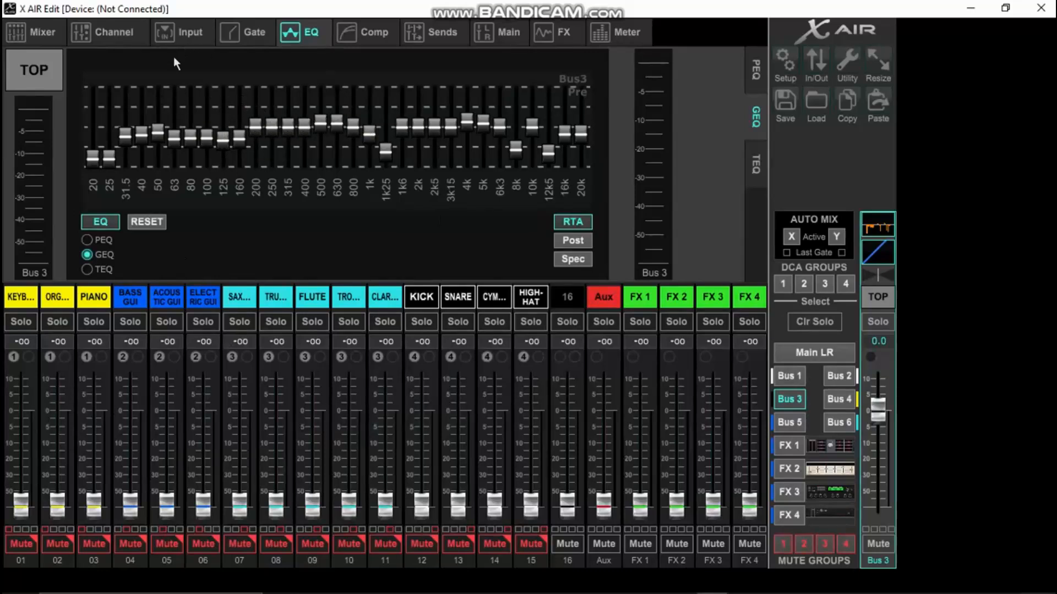
Lower Bus 3's 40 Hz and 50 Hz graphic EQ bands slightly to line up with the neighbouring low bands
{"action": "left_click_drag", "start_coordinate": [153, 132], "coordinate": [241, 137]}
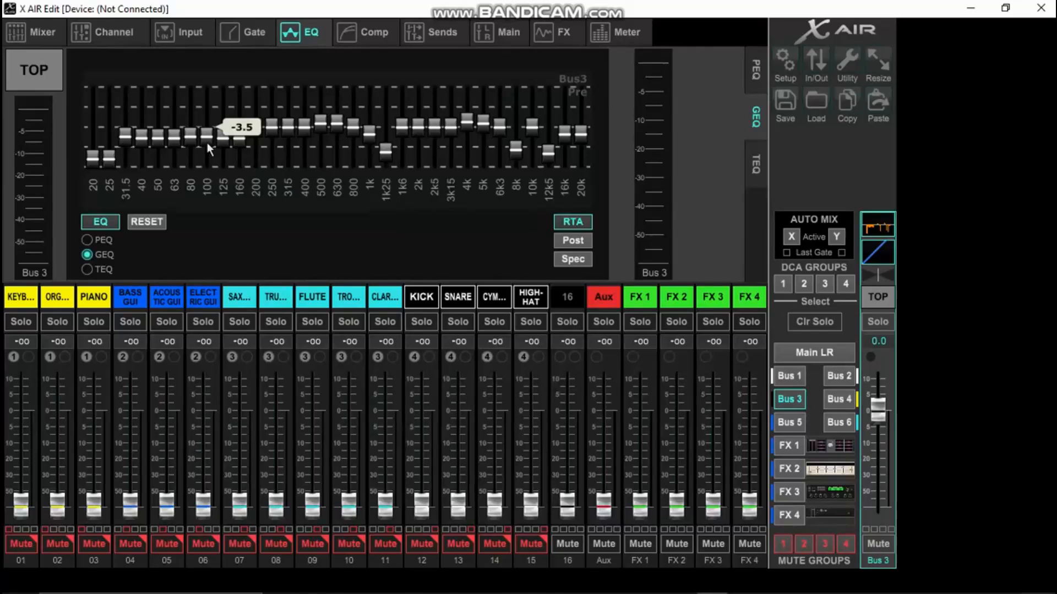
{"action": "left_click_drag", "start_coordinate": [207, 143], "coordinate": [295, 131]}
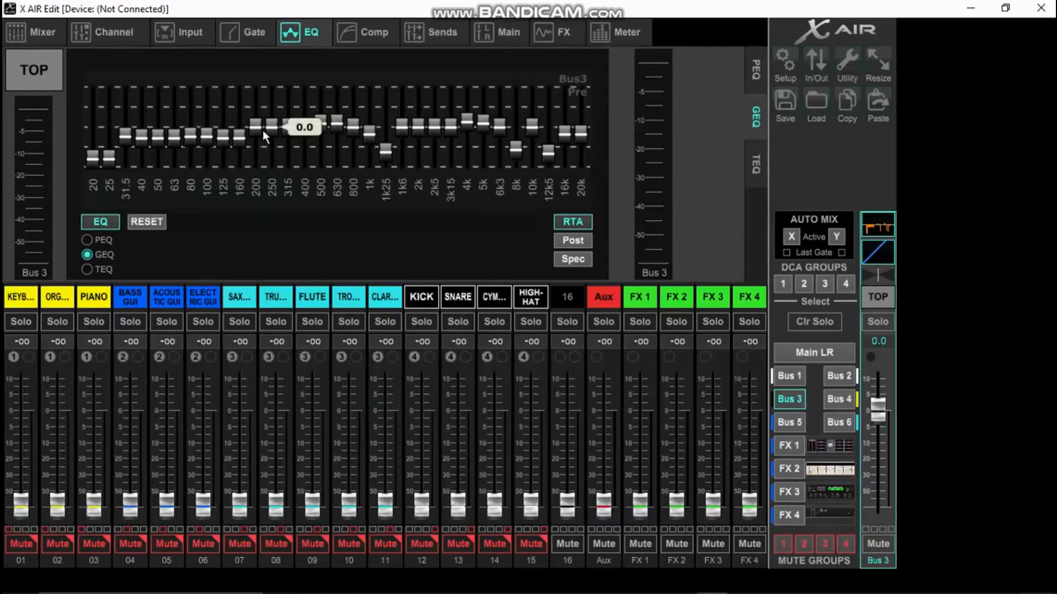
Review the graphic EQs of Bus 4, Bus 6 and Bus 5, ending on the Main LR mix
{"action": "left_click", "coordinate": [848, 399]}
{"action": "left_click", "coordinate": [836, 421]}
{"action": "left_click", "coordinate": [804, 423]}
{"action": "left_click", "coordinate": [843, 401]}
{"action": "left_click", "coordinate": [820, 353]}
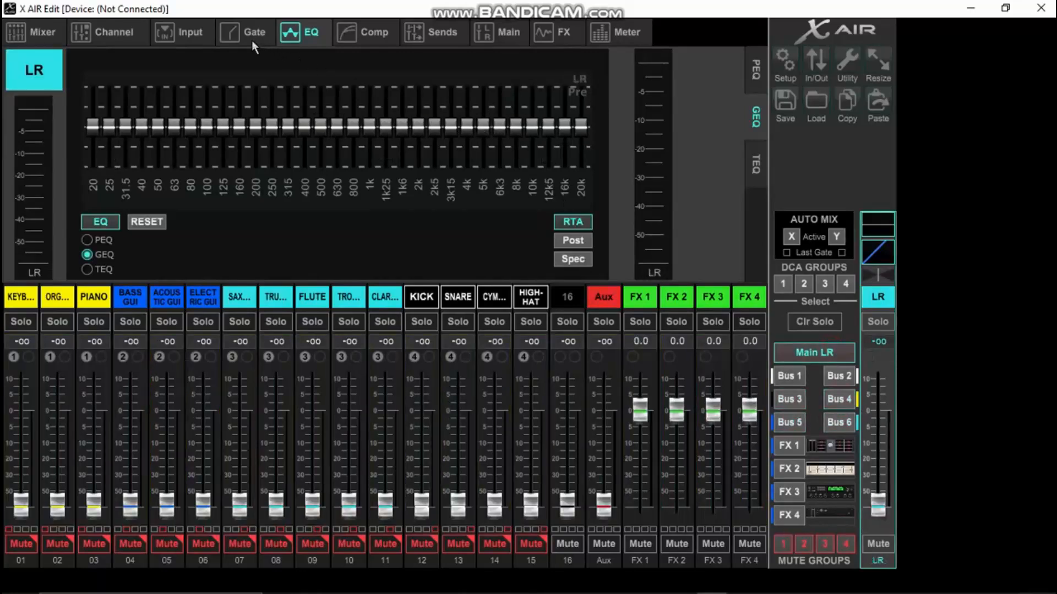
Review the FLUTE channel's gate and compressor settings and the CLARINET channel's parametric EQ from the mixer overview
{"action": "left_click", "coordinate": [33, 37]}
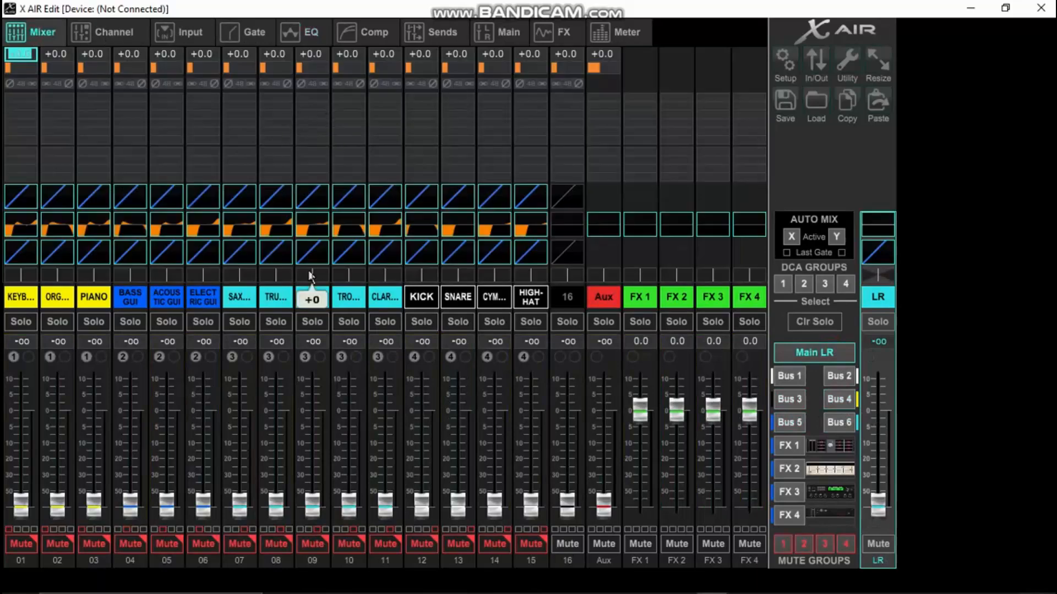
{"action": "left_click", "coordinate": [308, 196]}
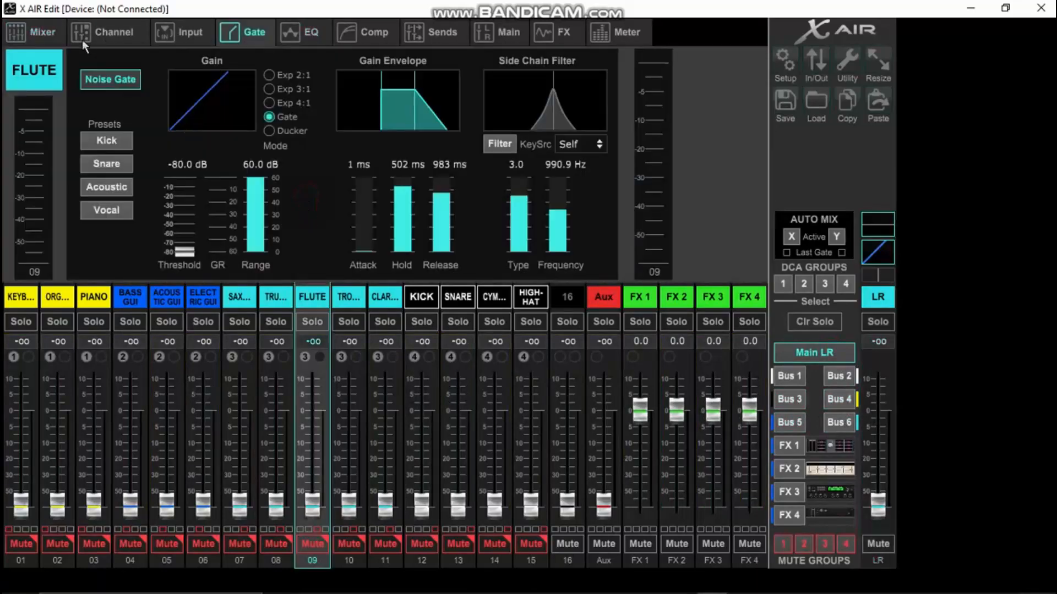
{"action": "left_click", "coordinate": [30, 36]}
{"action": "left_click", "coordinate": [323, 259]}
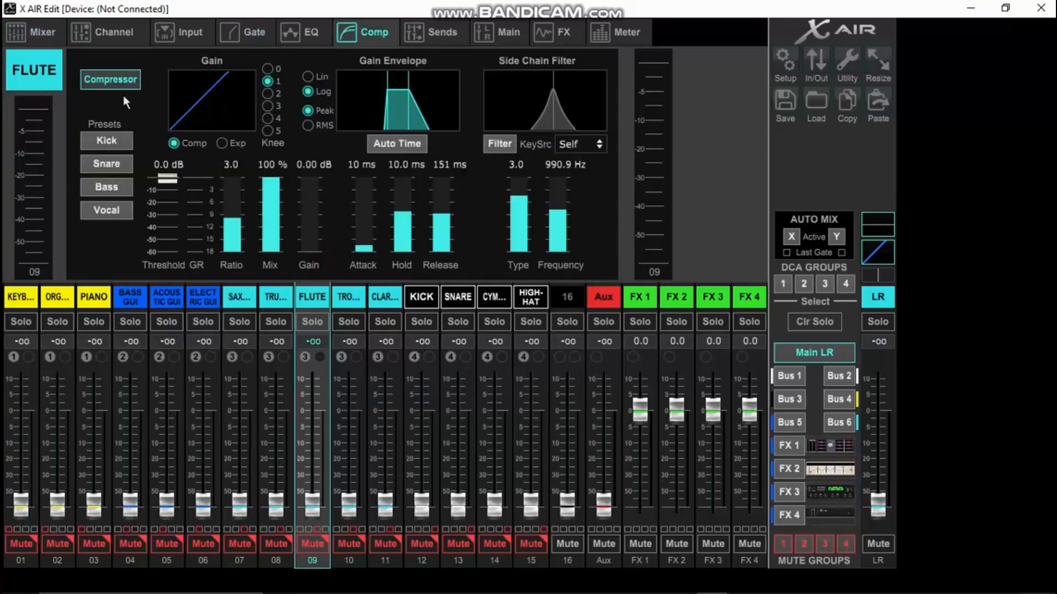
{"action": "left_click", "coordinate": [31, 34]}
{"action": "left_click", "coordinate": [328, 251]}
{"action": "left_click", "coordinate": [22, 41]}
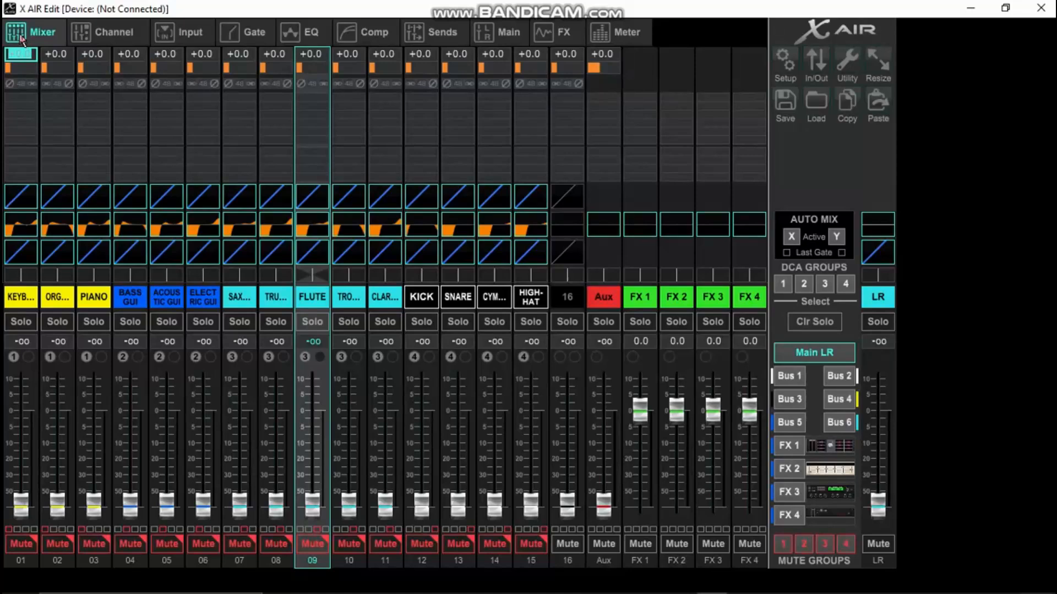
{"action": "left_click", "coordinate": [396, 228]}
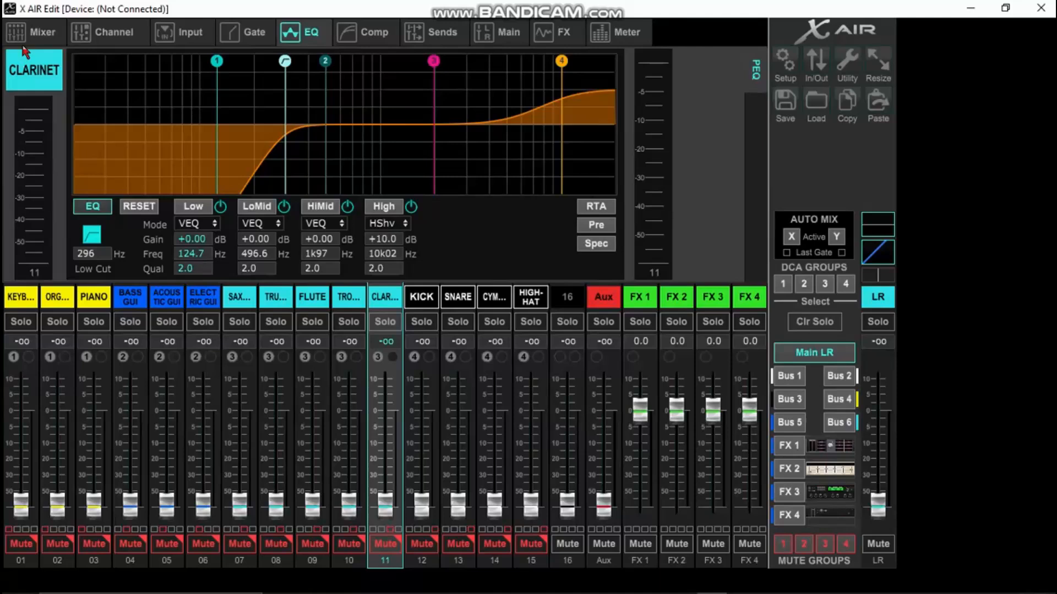
{"action": "left_click", "coordinate": [47, 34]}
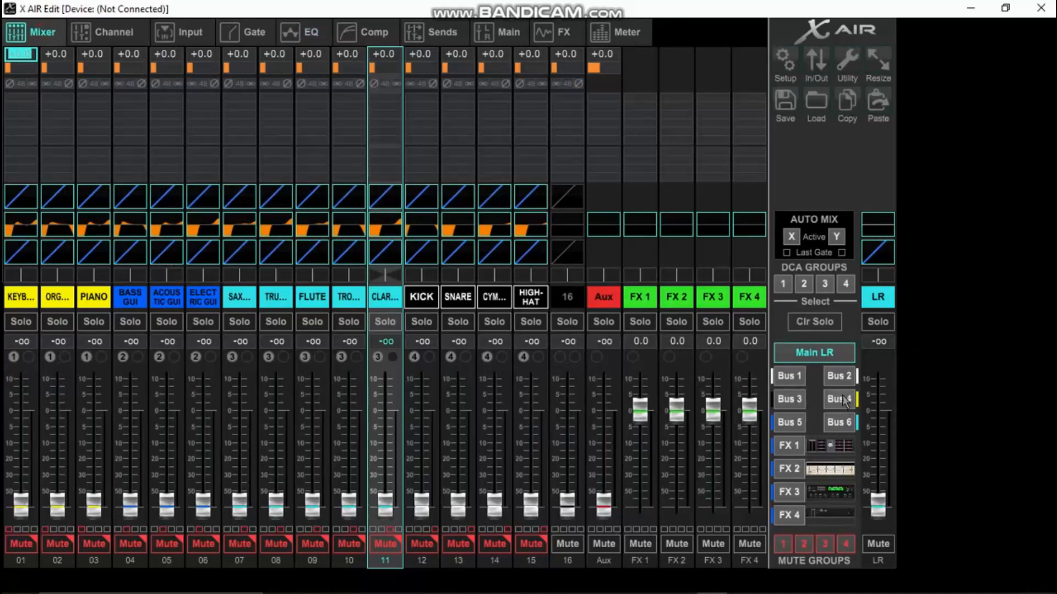
Compare the TEQ and GEQ modes of the Main LR equalizer, leaving it on GEQ, and return to the mixer overview
{"action": "left_click", "coordinate": [887, 234]}
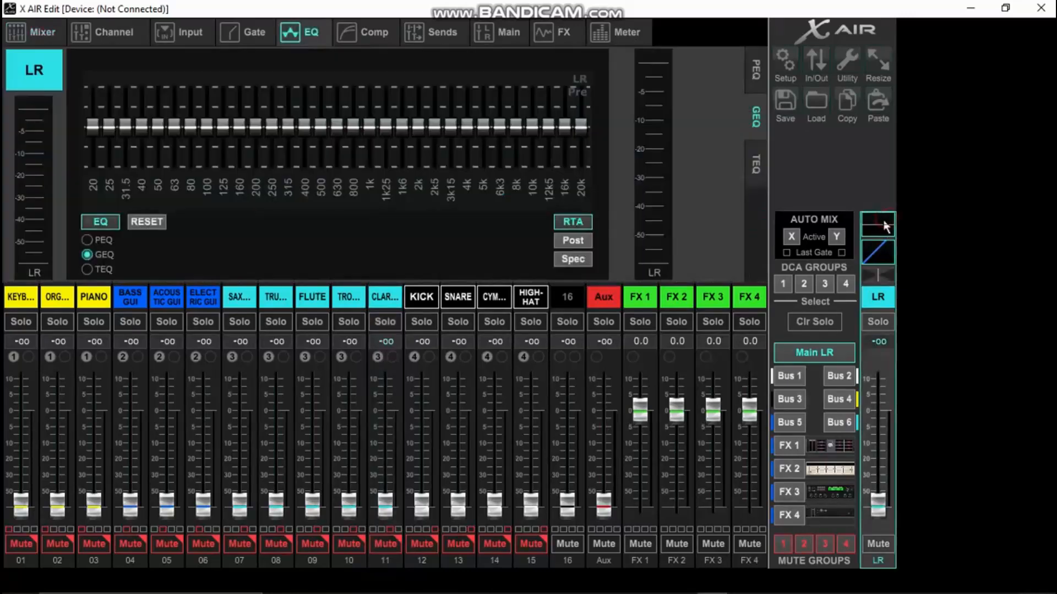
{"action": "left_click", "coordinate": [760, 157]}
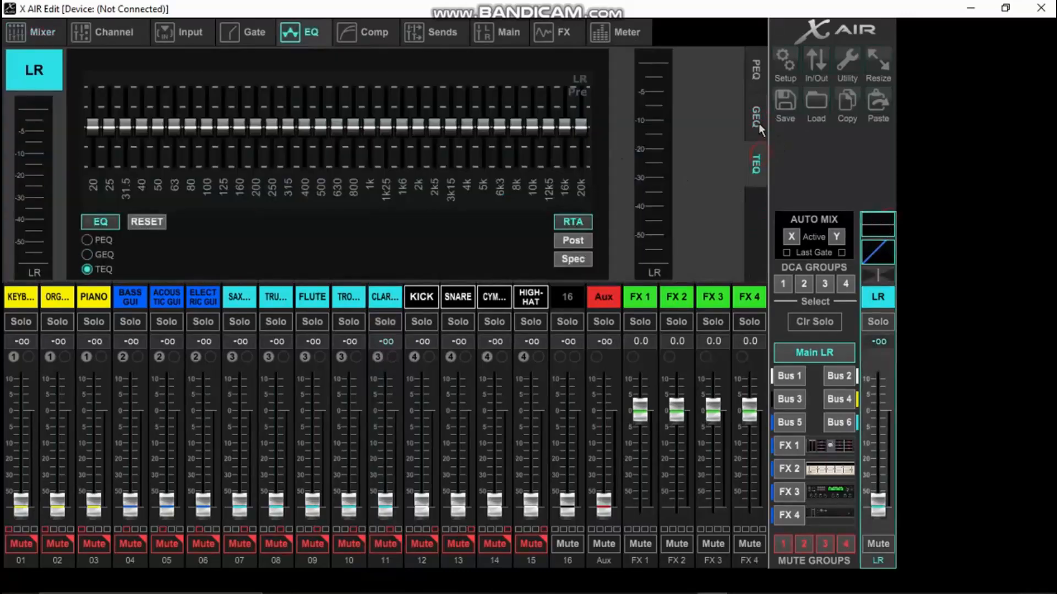
{"action": "left_click", "coordinate": [755, 128]}
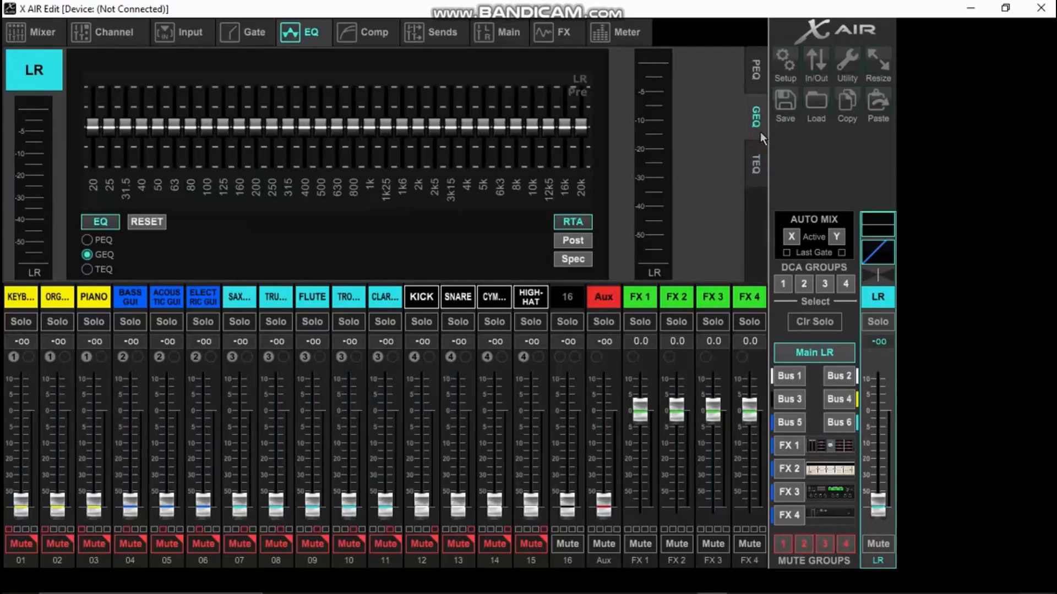
{"action": "left_click", "coordinate": [49, 31]}
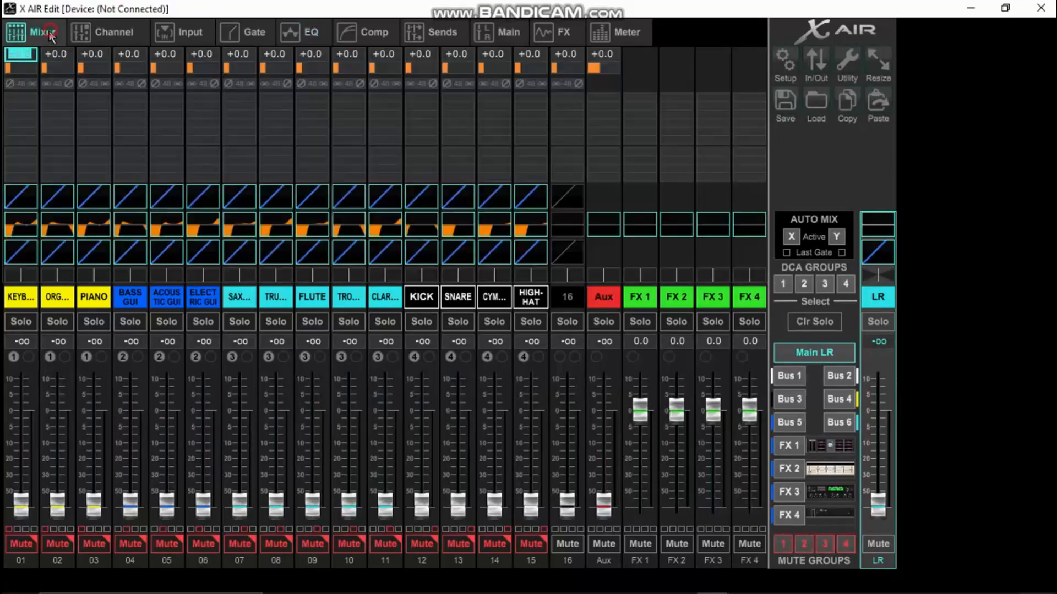